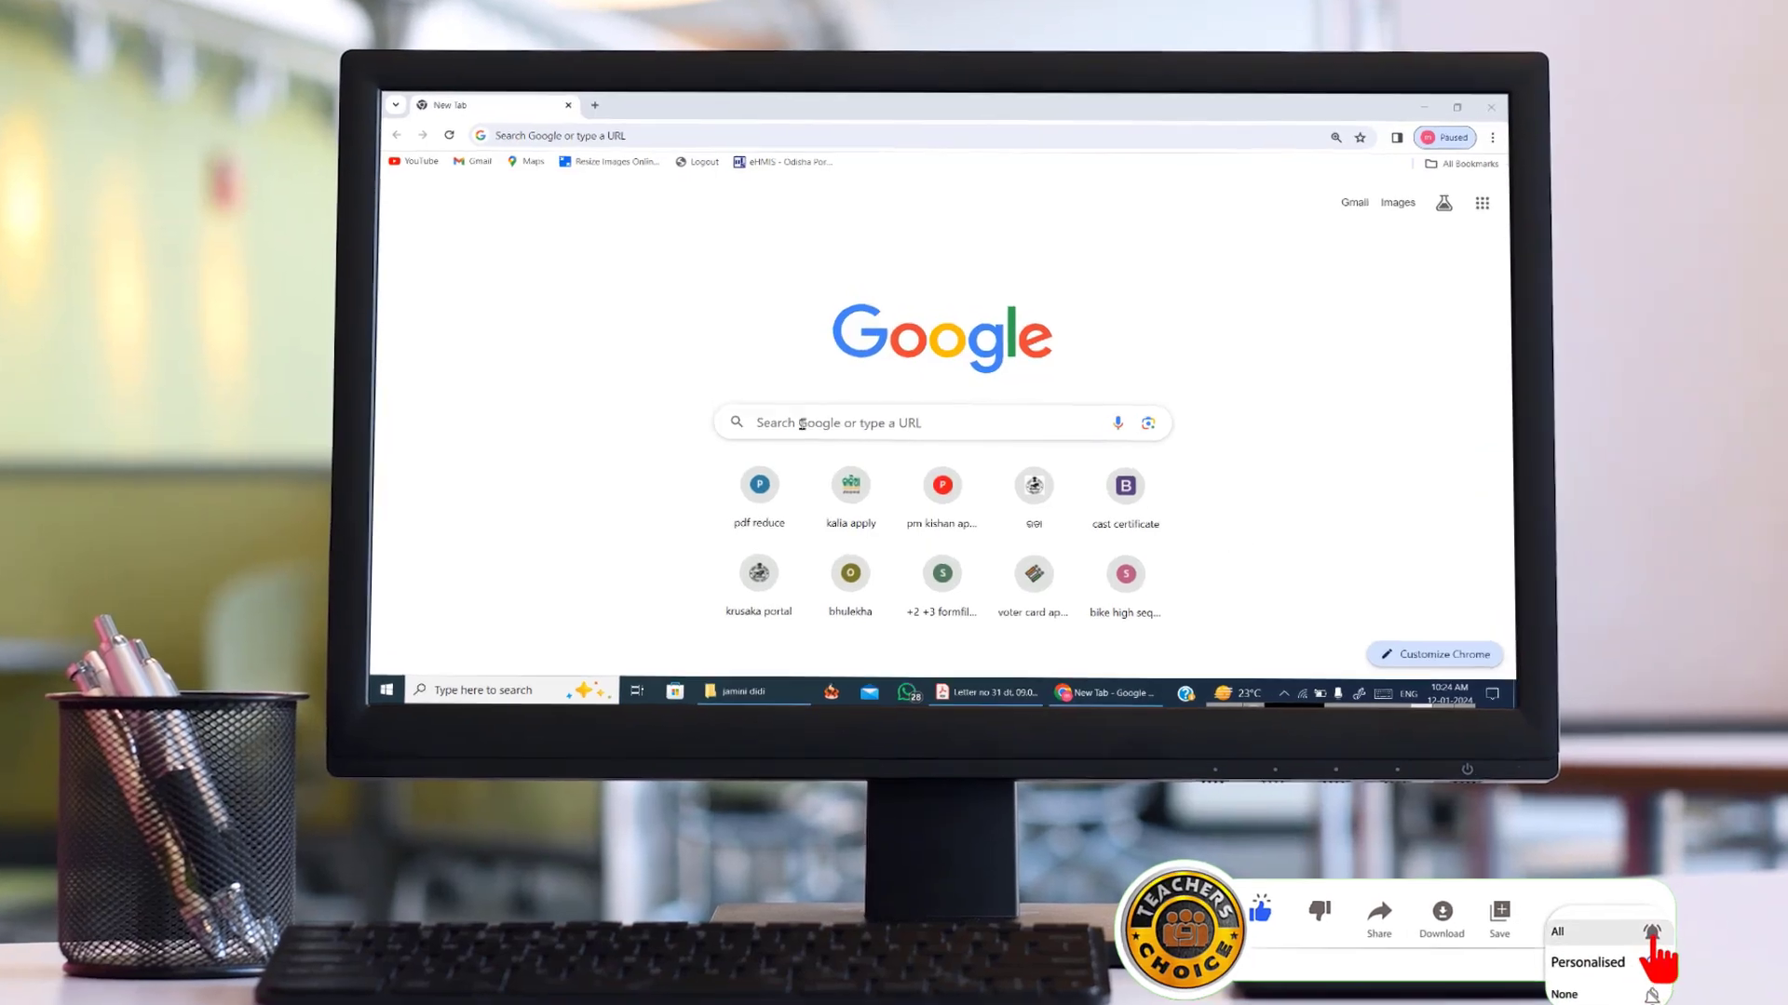
- Search Google for hrms odisha and open the HRMS Odisha account login page
click(807, 425)
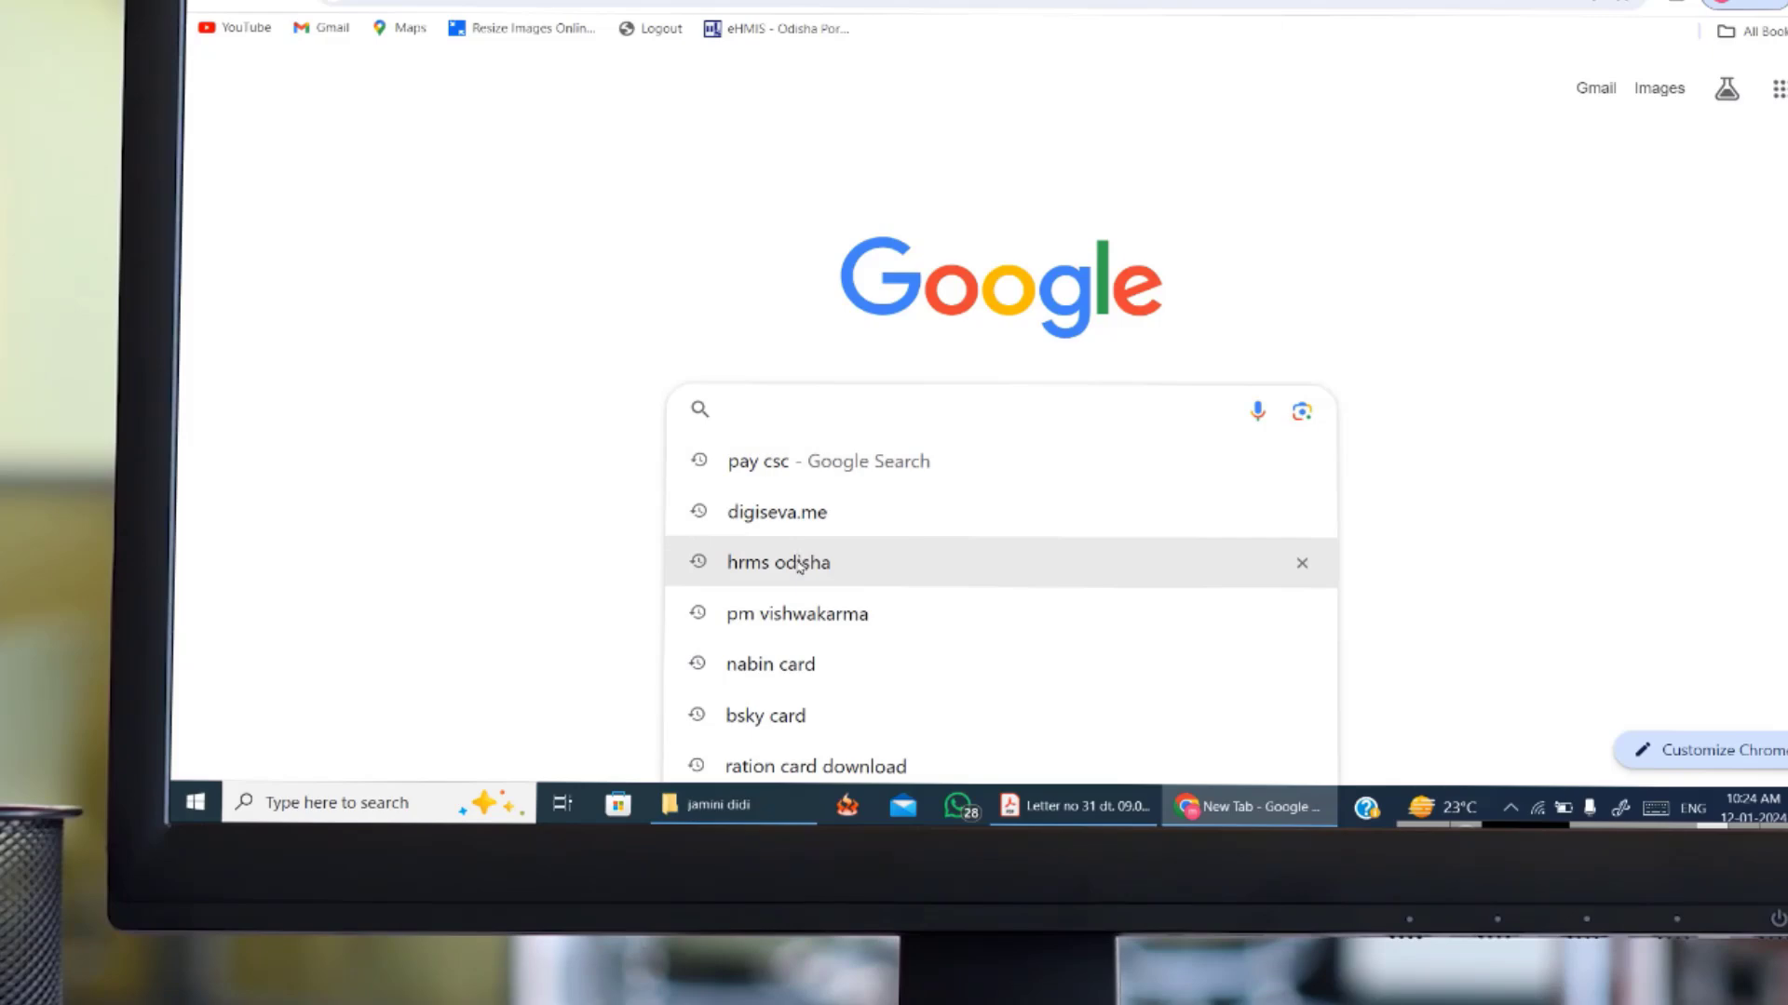
click(799, 563)
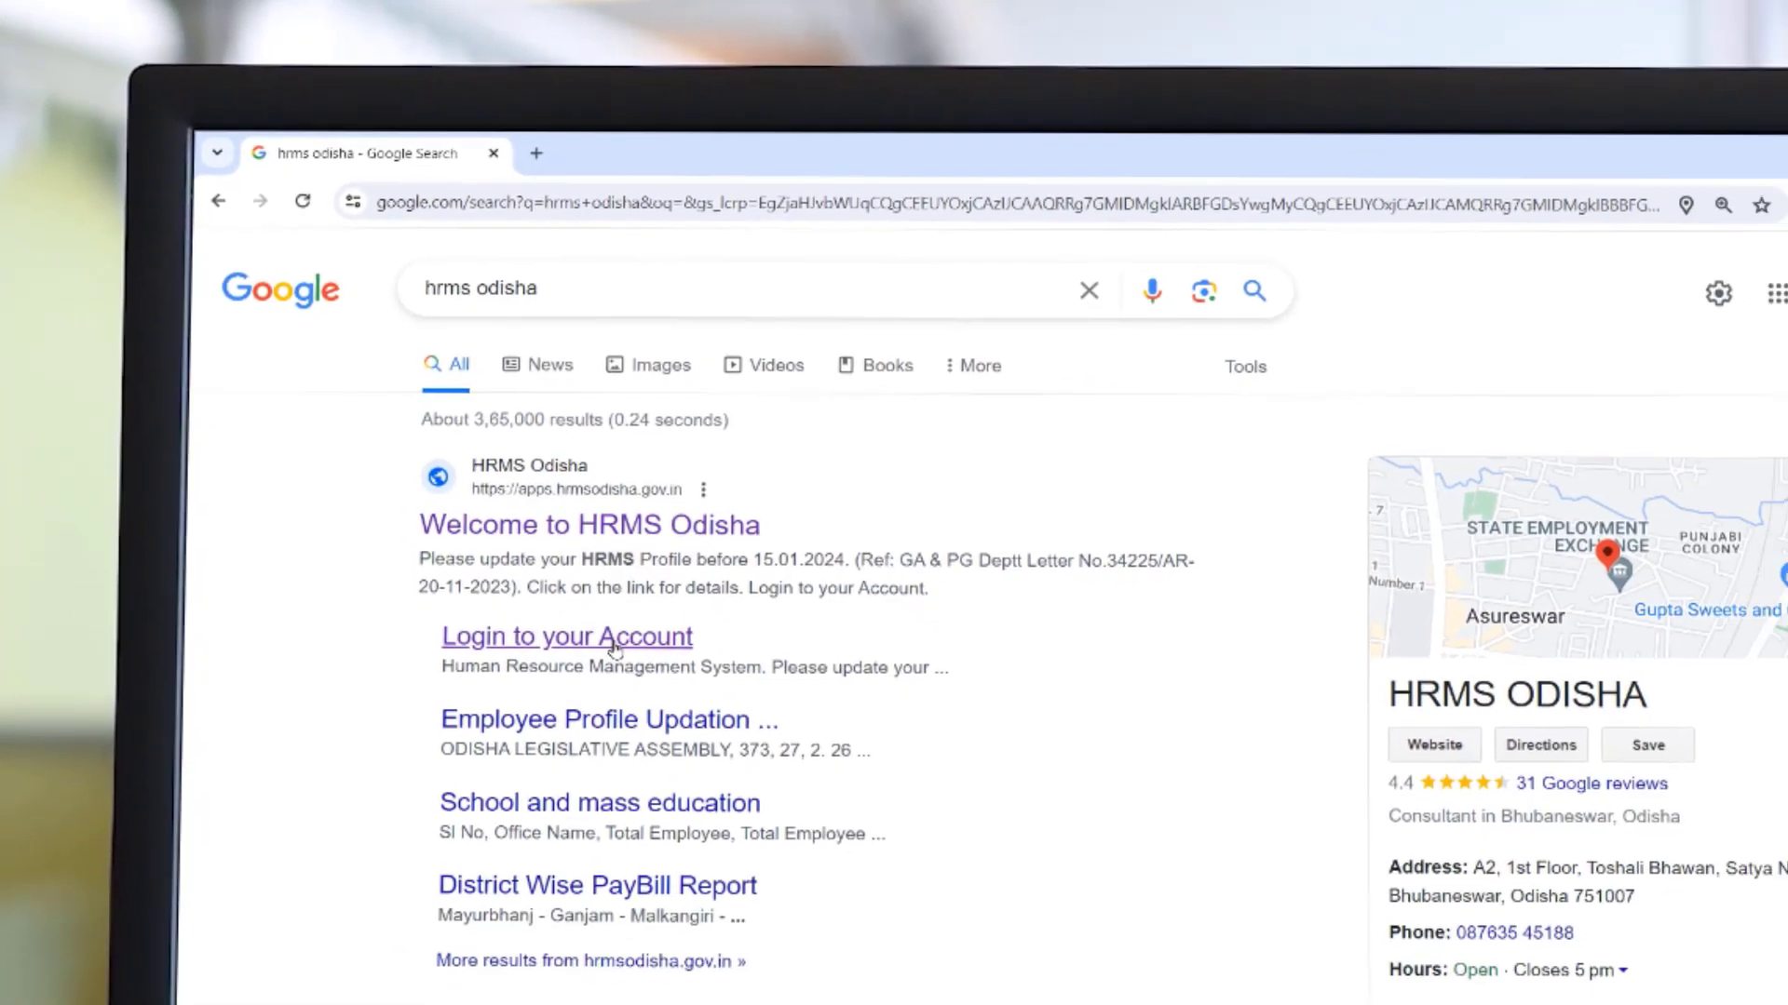
click(577, 607)
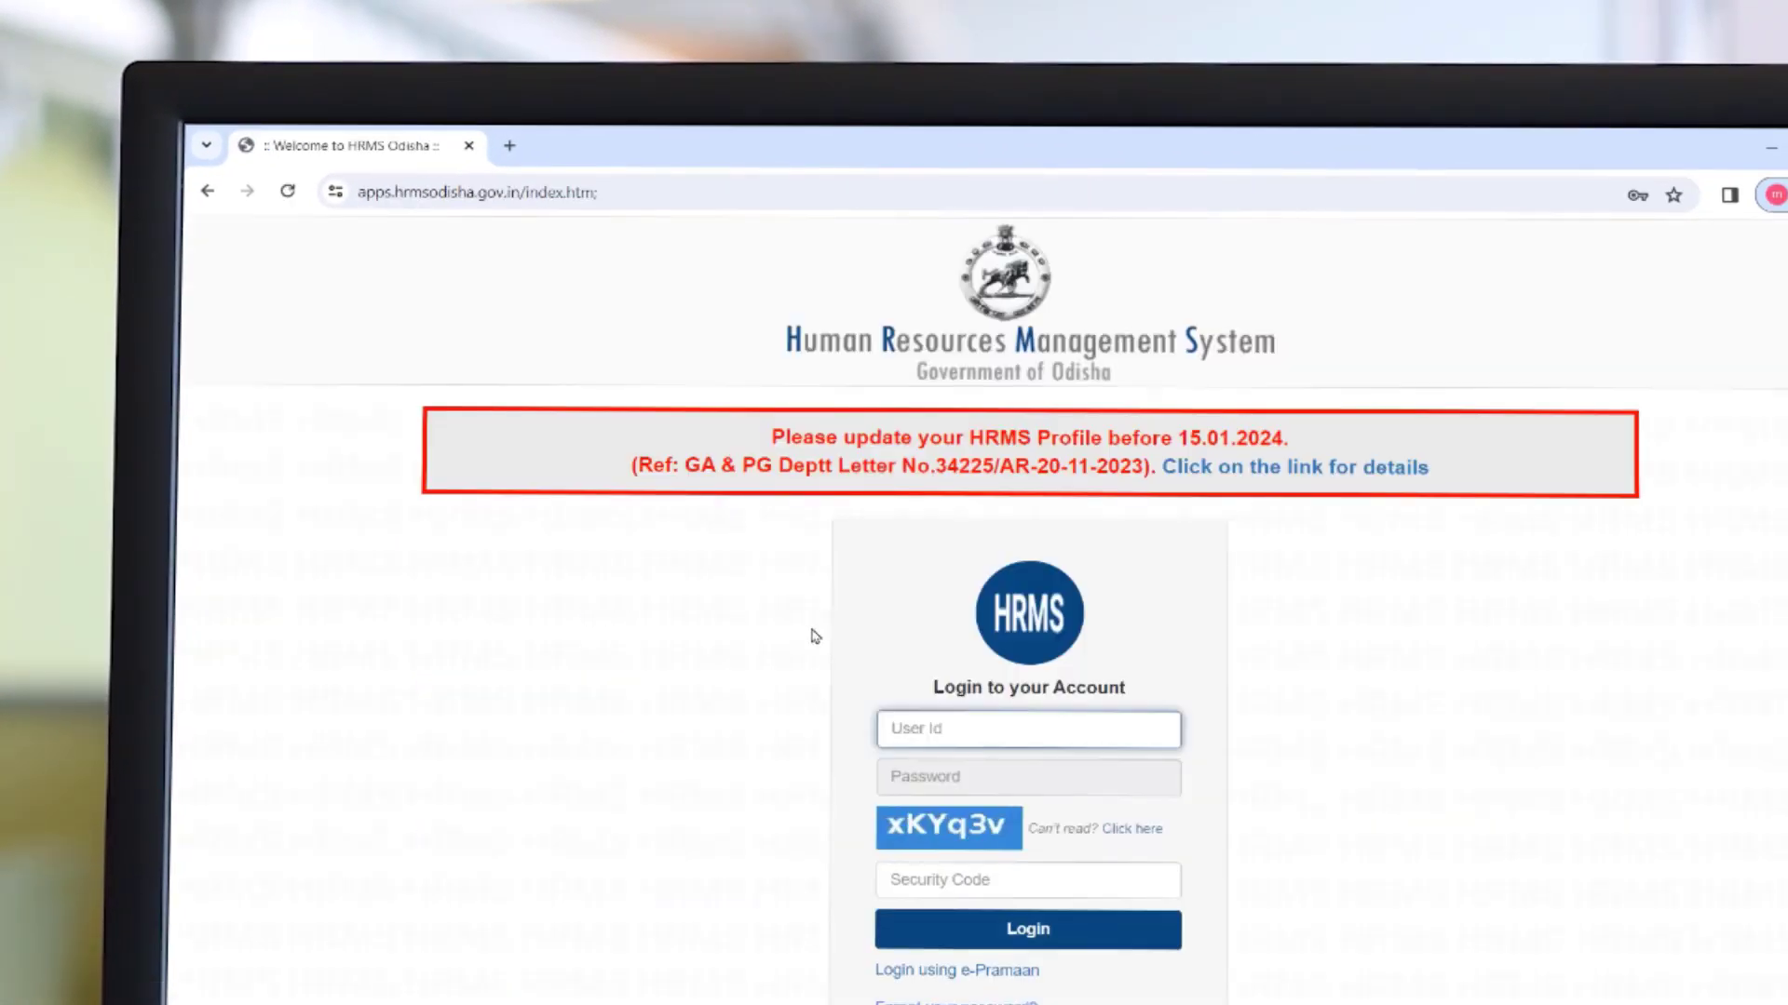
scroll(971, 659, down, 1)
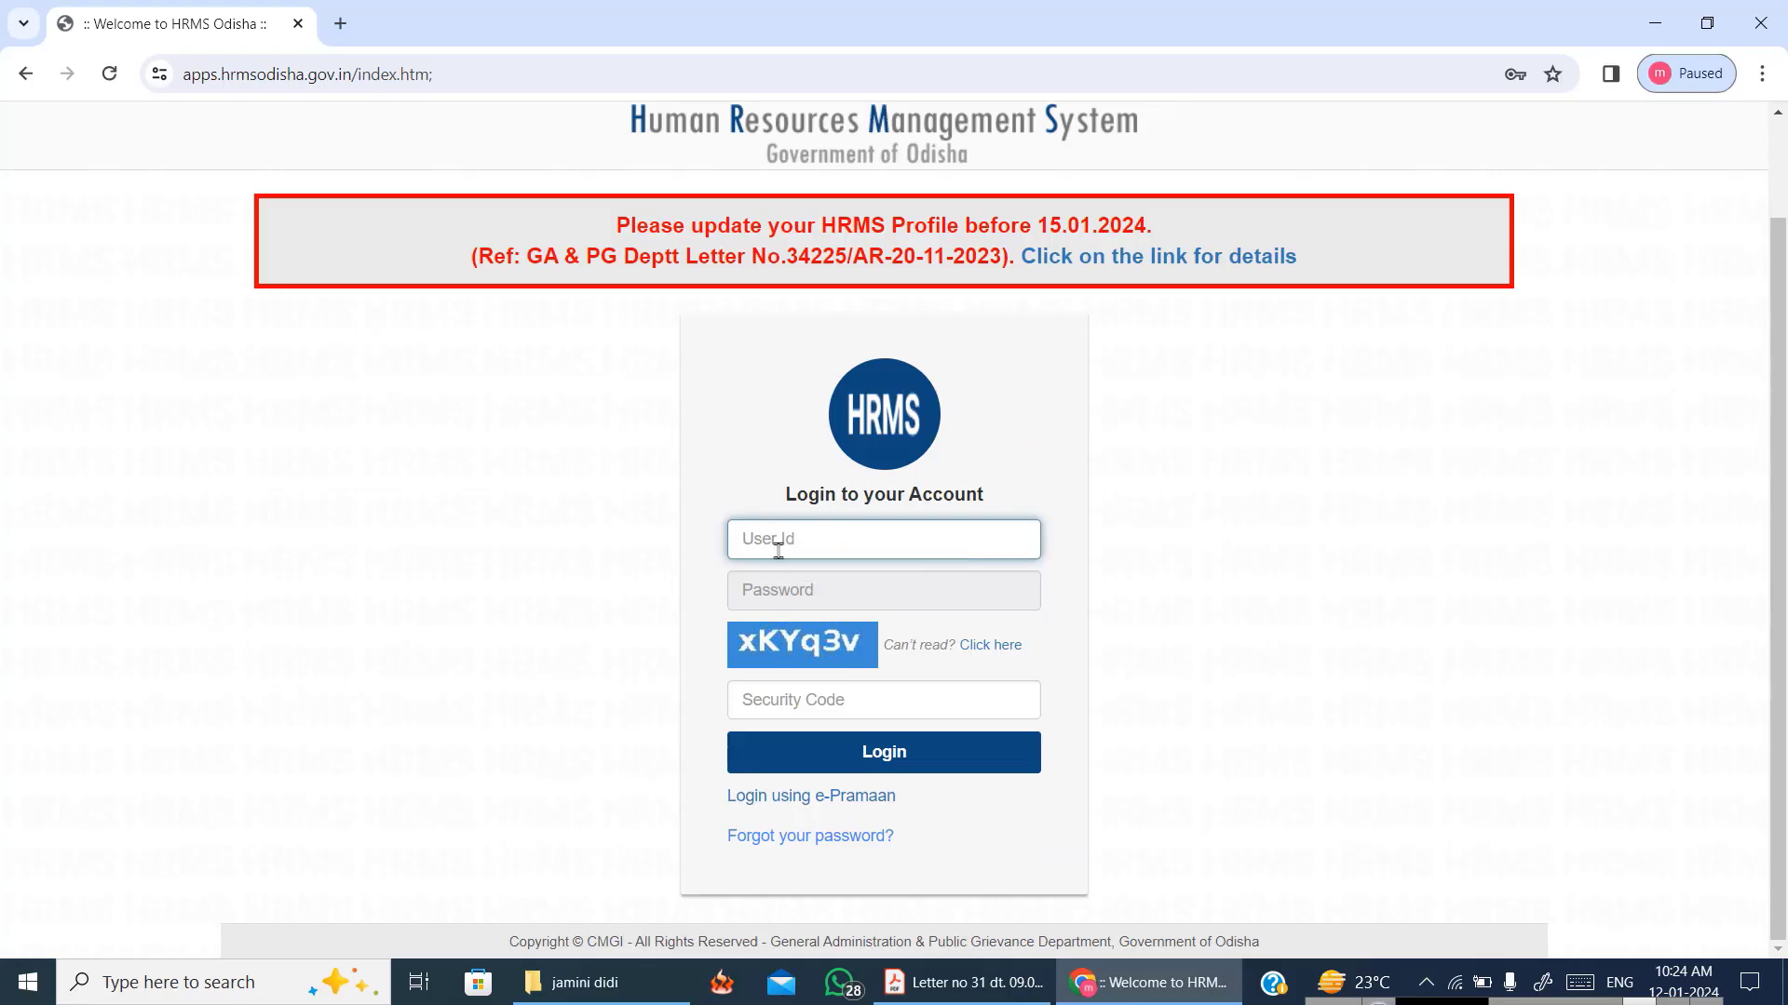
- Log in to the HRMS account with the user ID, account password and displayed security code
text(9)
key(BackSpace)
key(BackSpace)
key(BackSpace)
click(1380, 999)
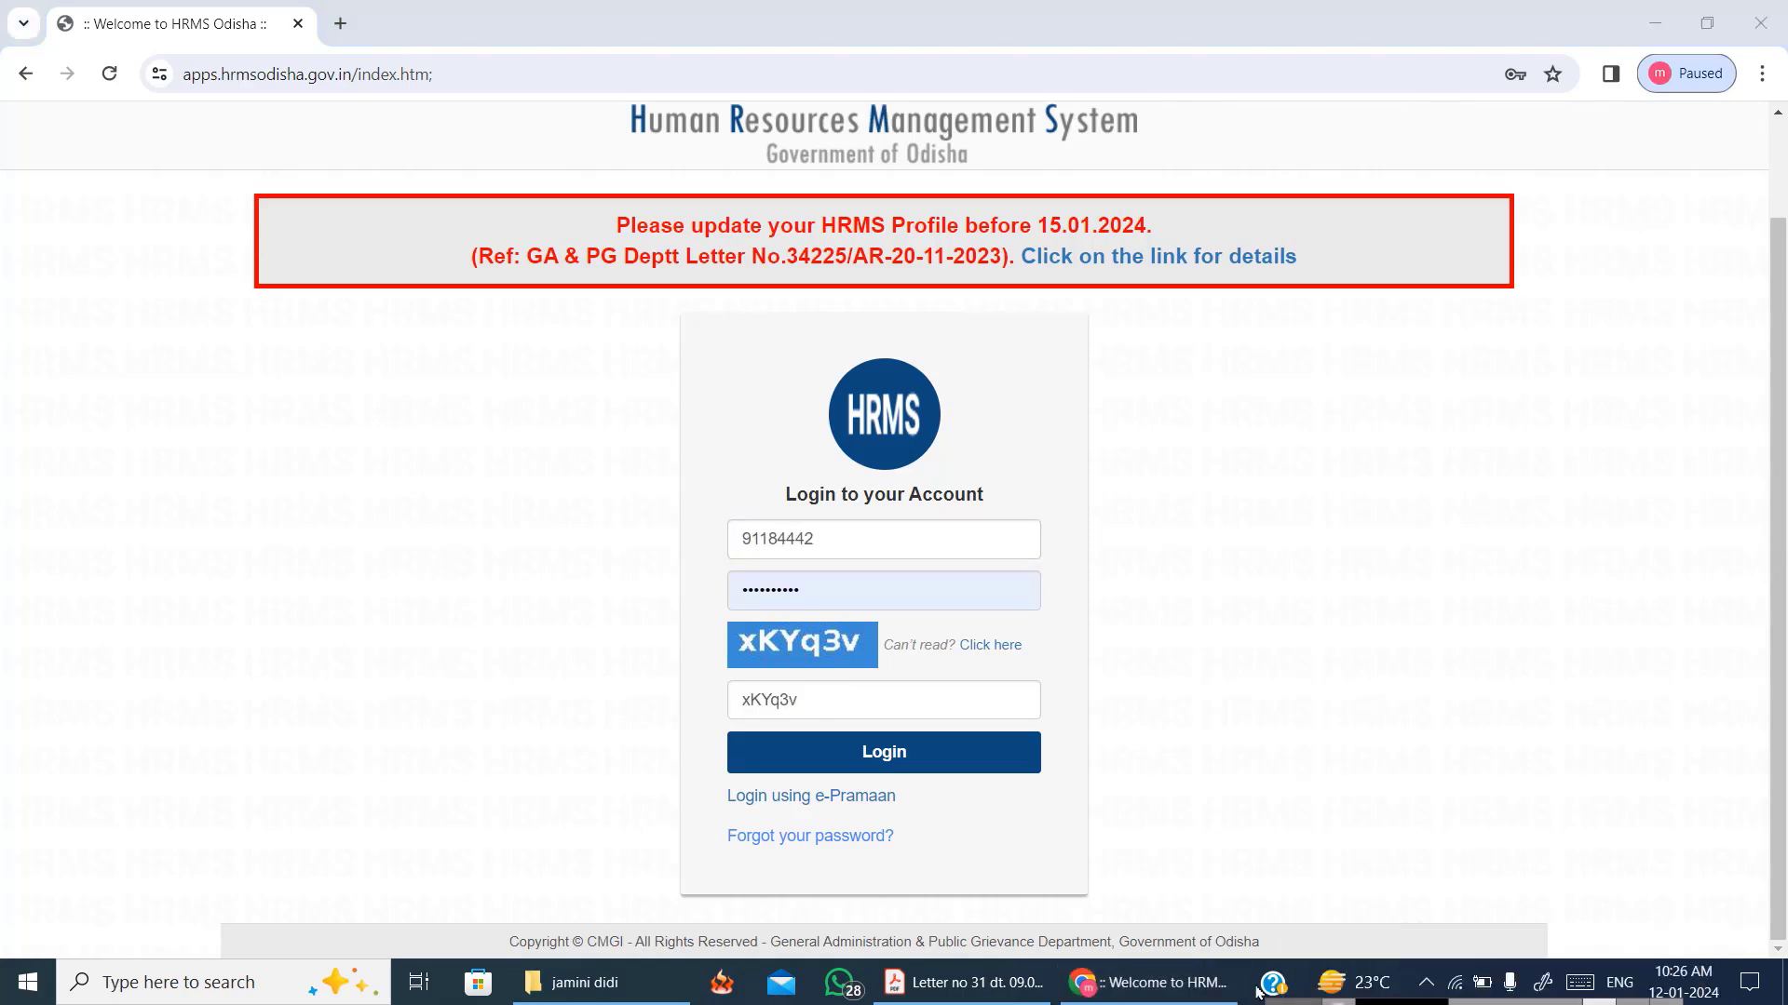
click(881, 764)
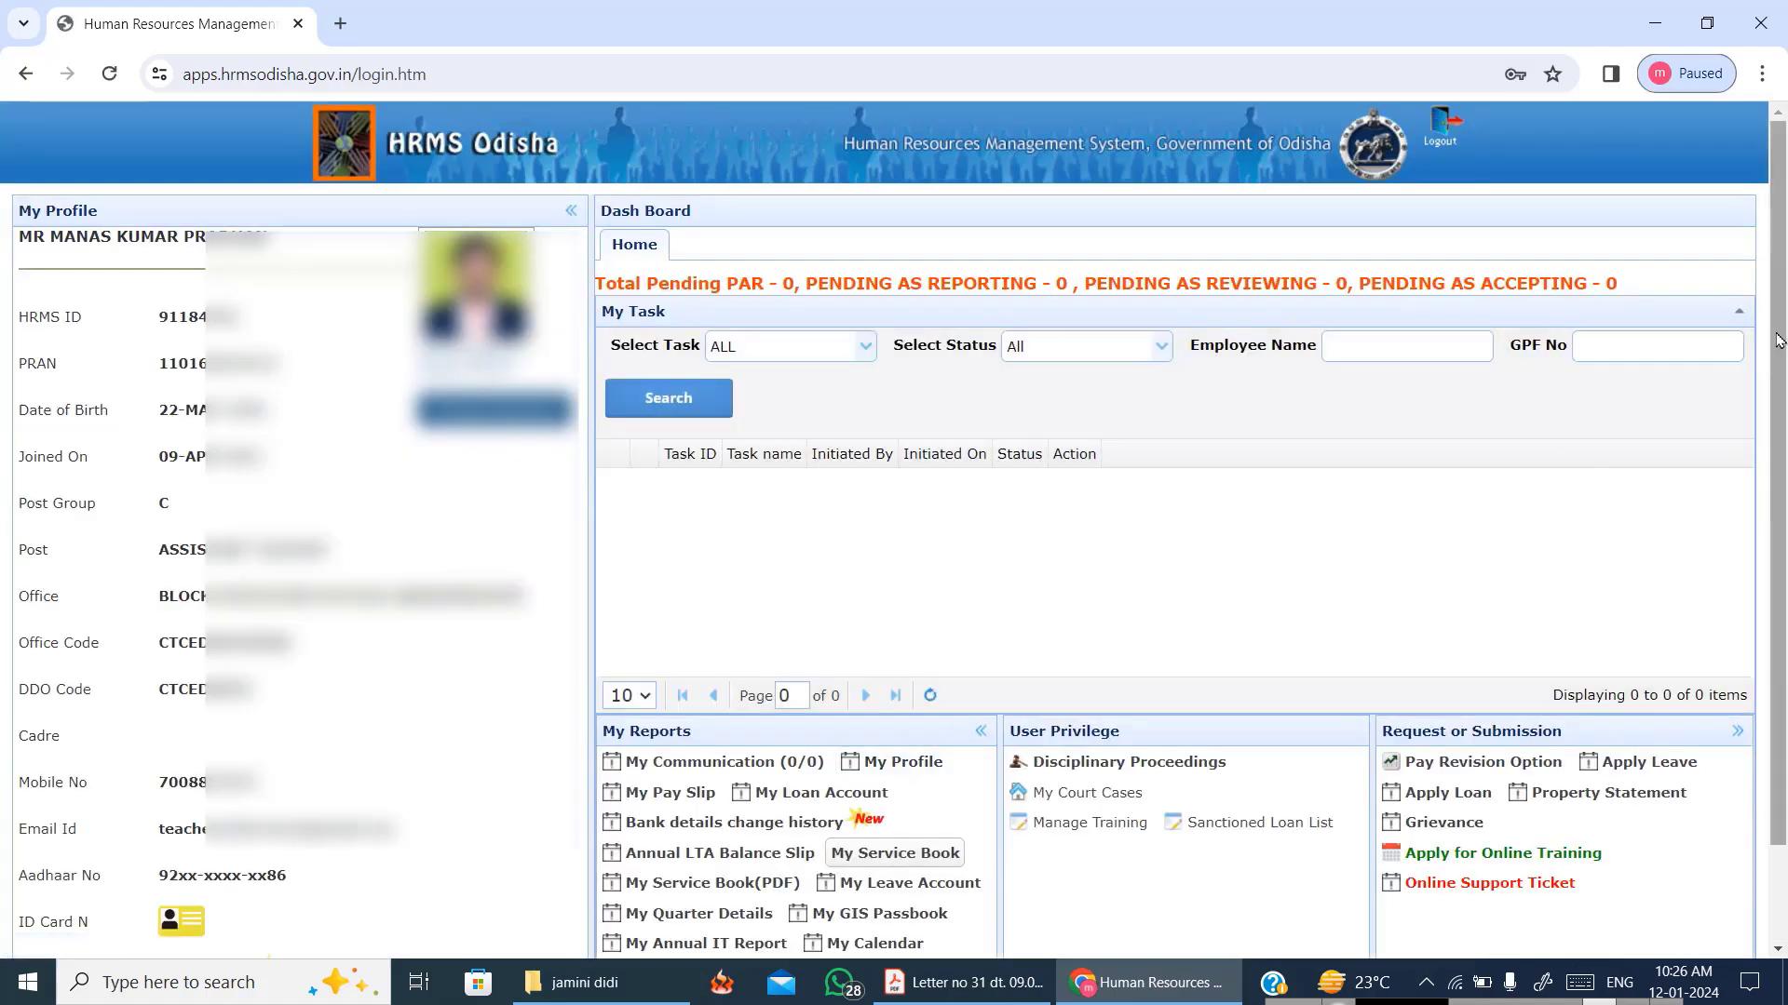
- Open the Property Statement section and start a new statement
scroll(1785, 326, down, 1)
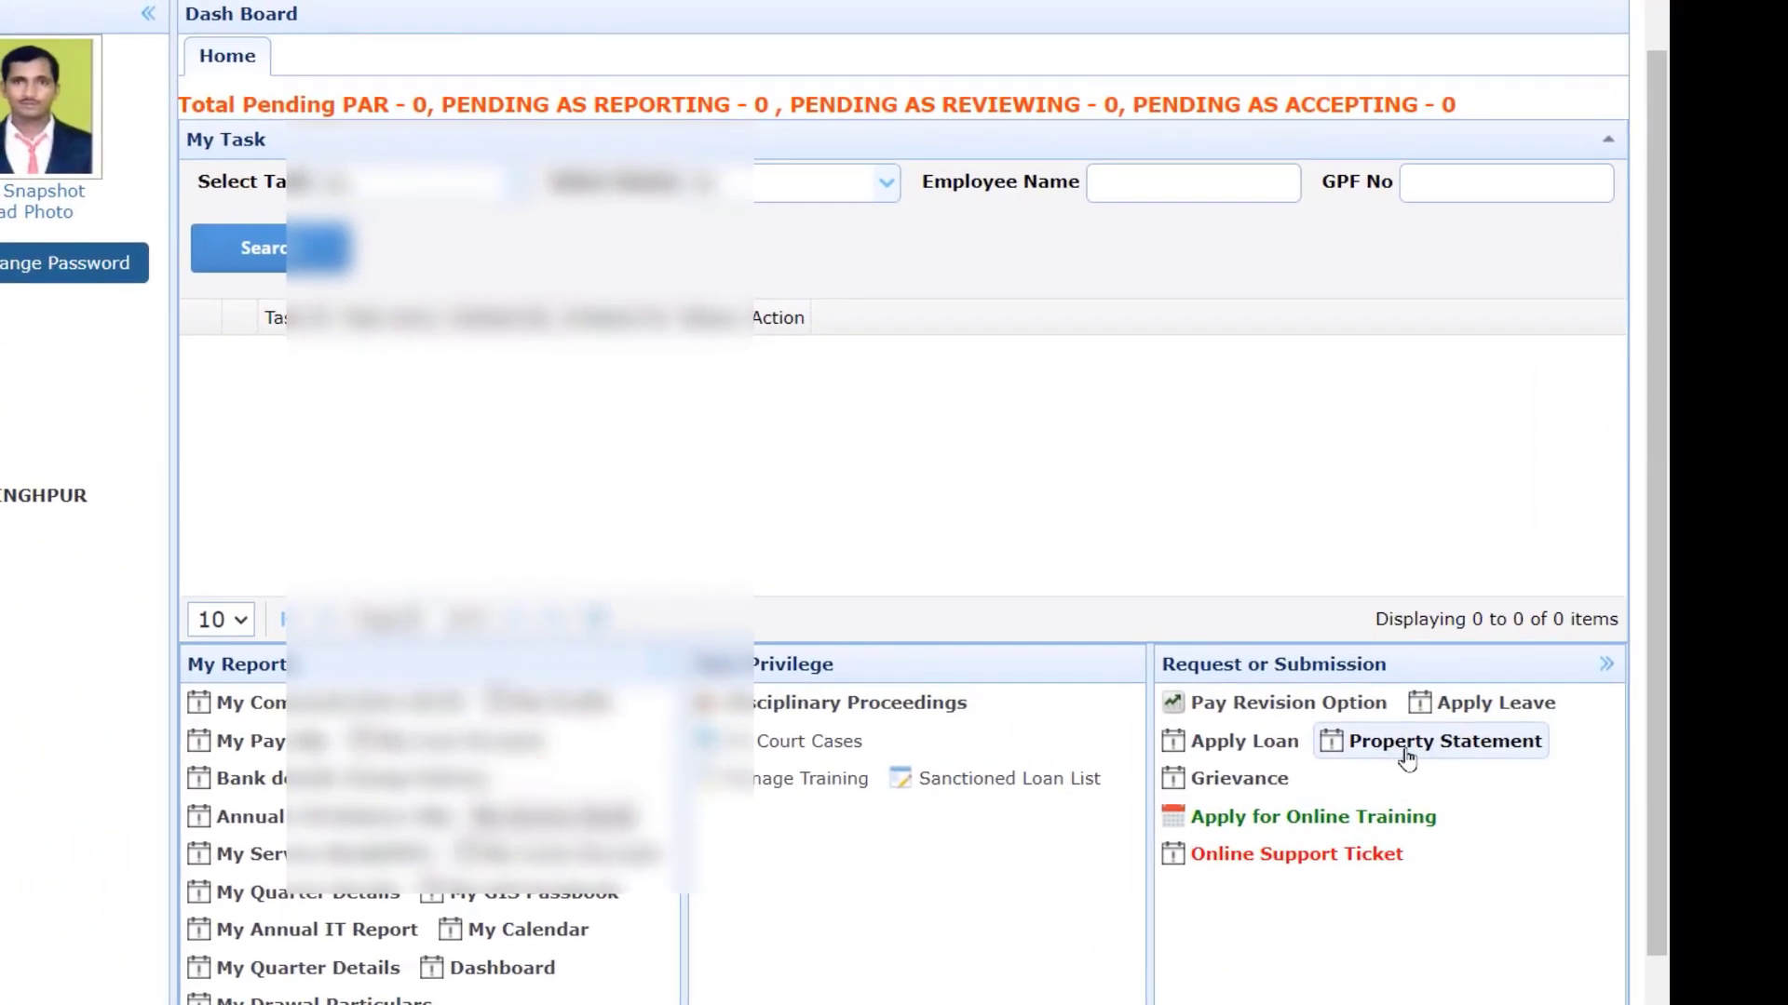
click(1406, 744)
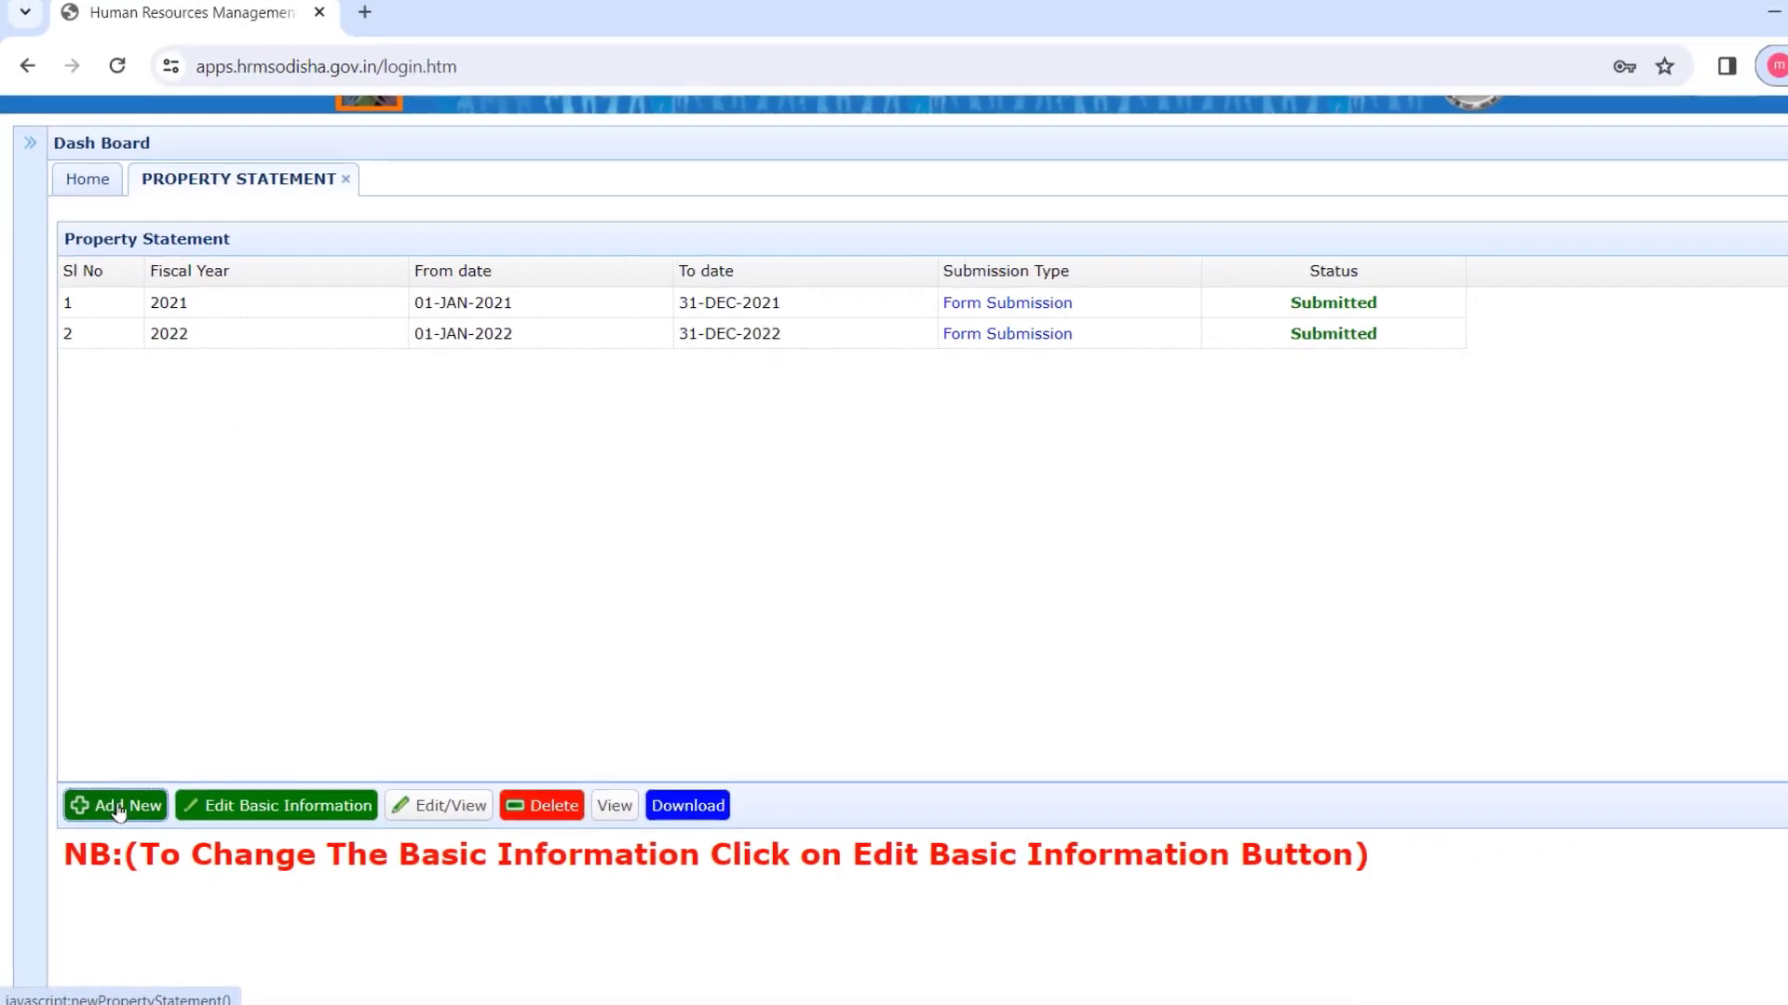
click(117, 812)
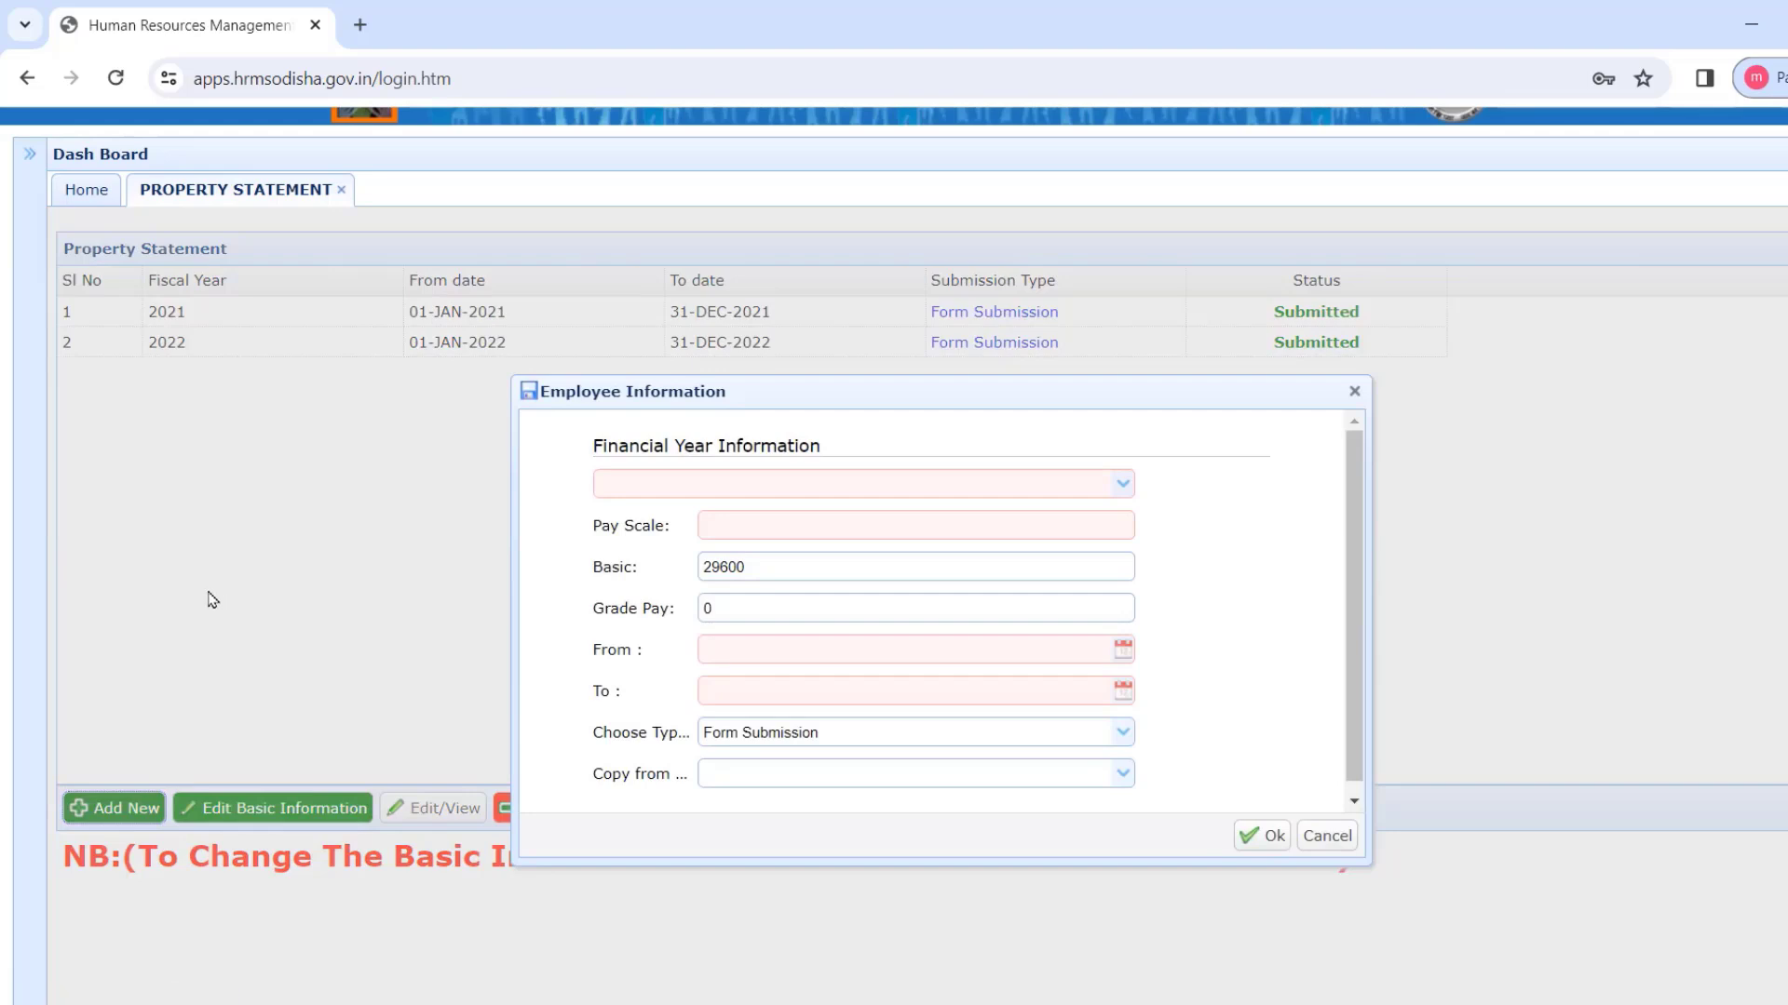
- Choose 2023 as the financial year and enter 5200-20200 as the pay scale
click(1121, 487)
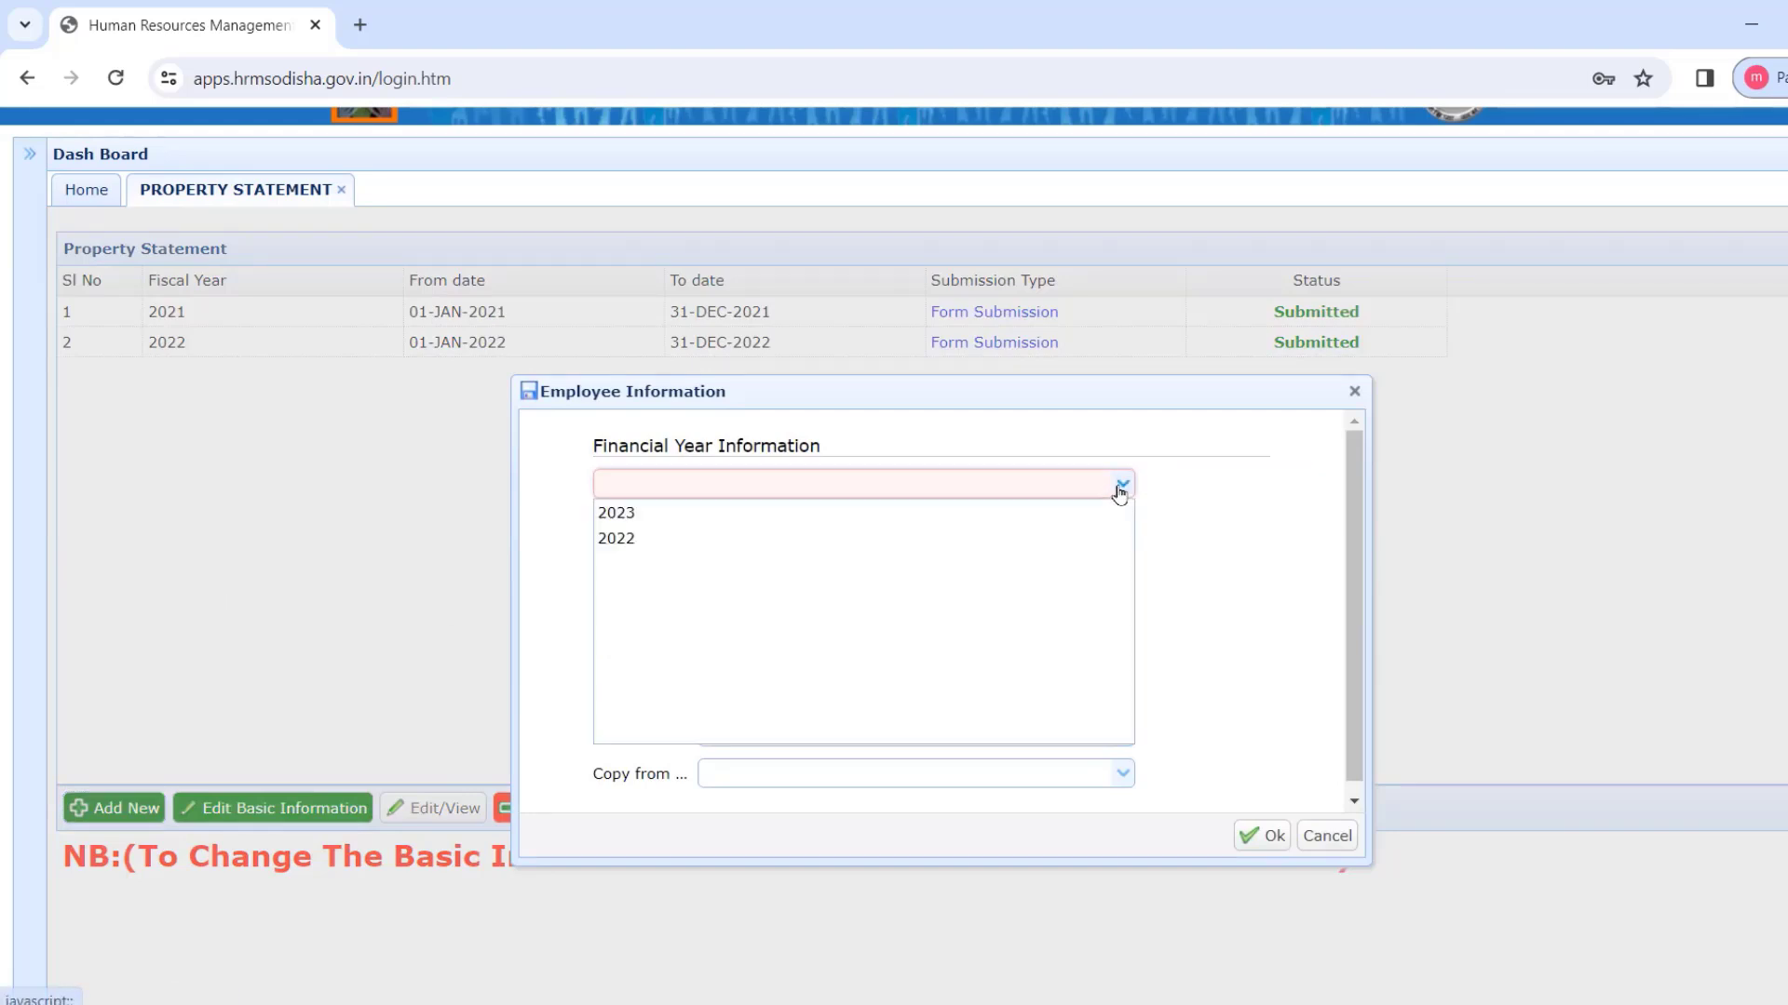
click(784, 518)
click(857, 532)
text(52)
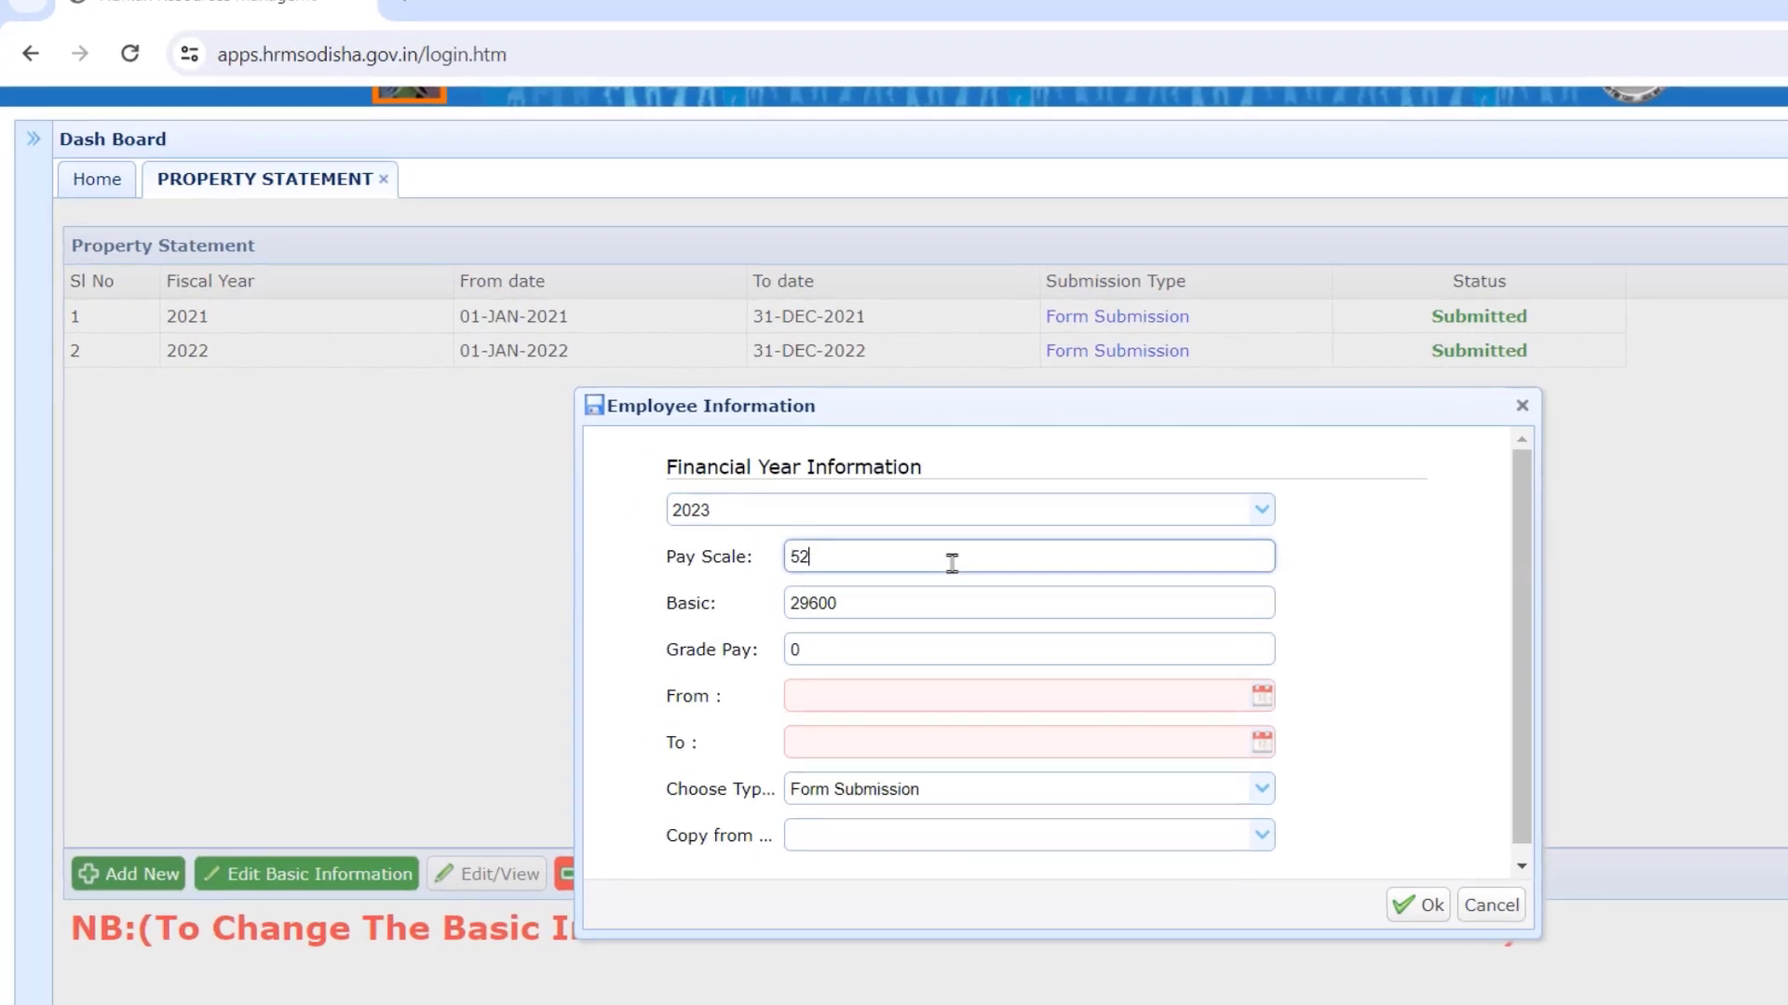
text(00)
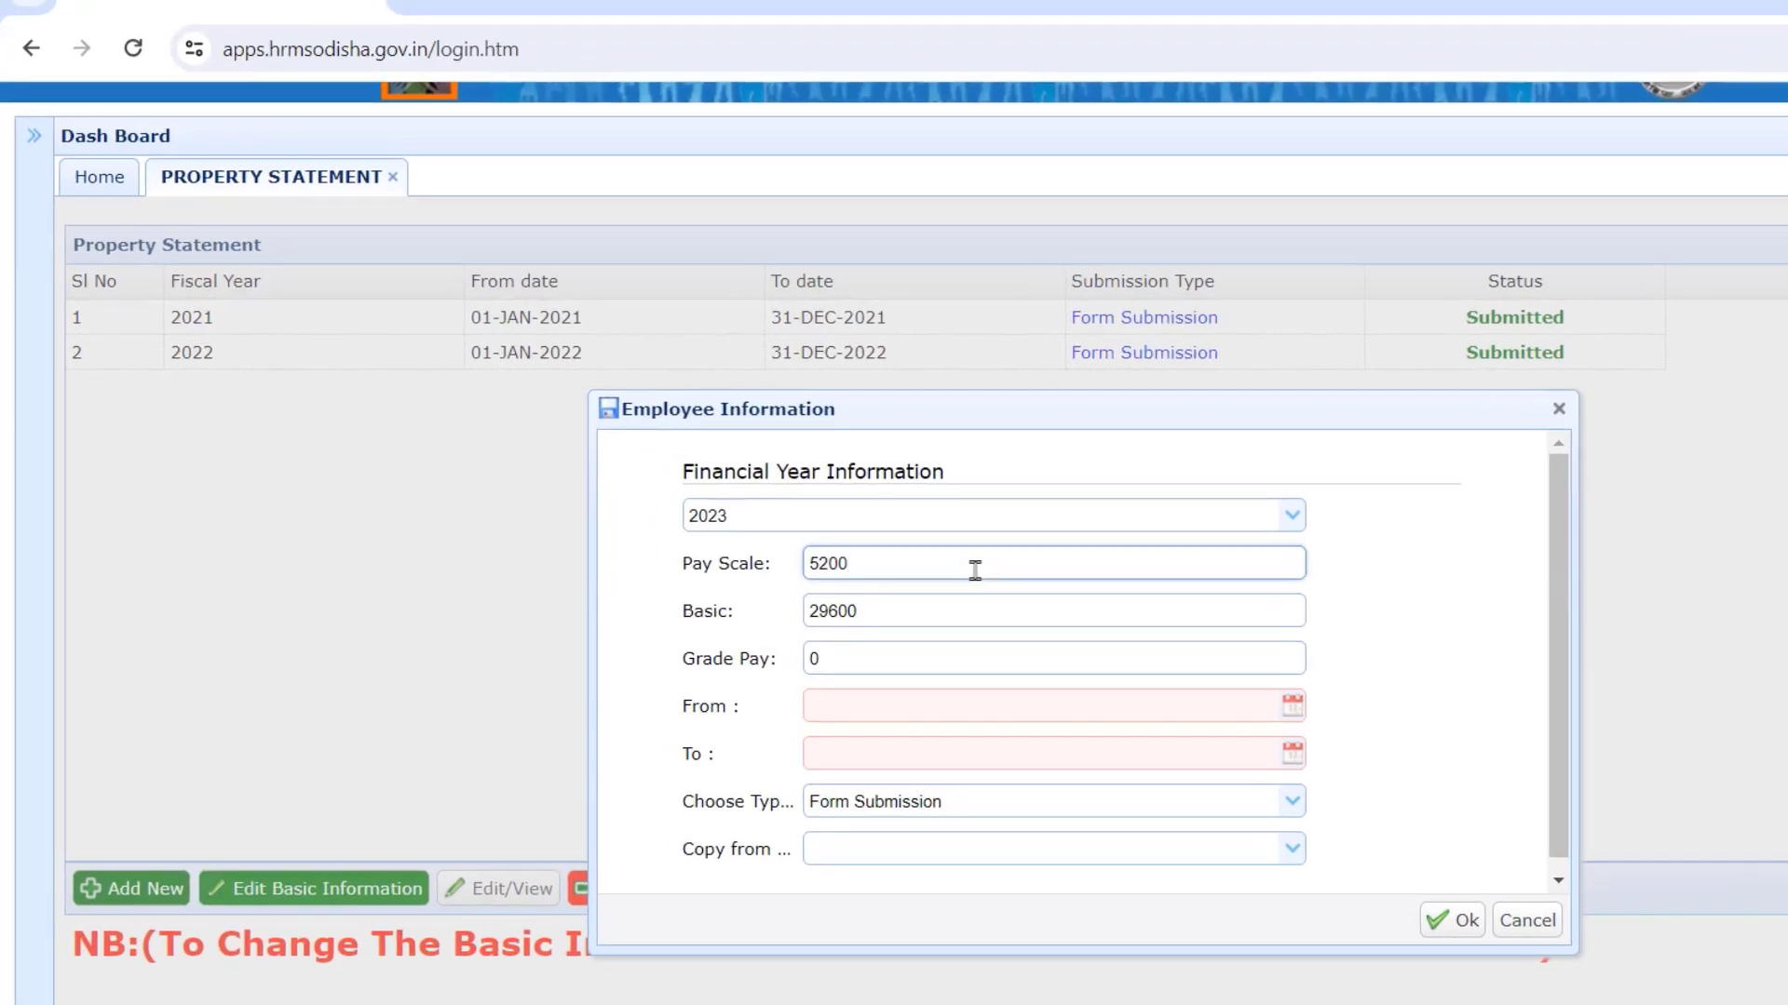
text(20)
key(BackSpace)
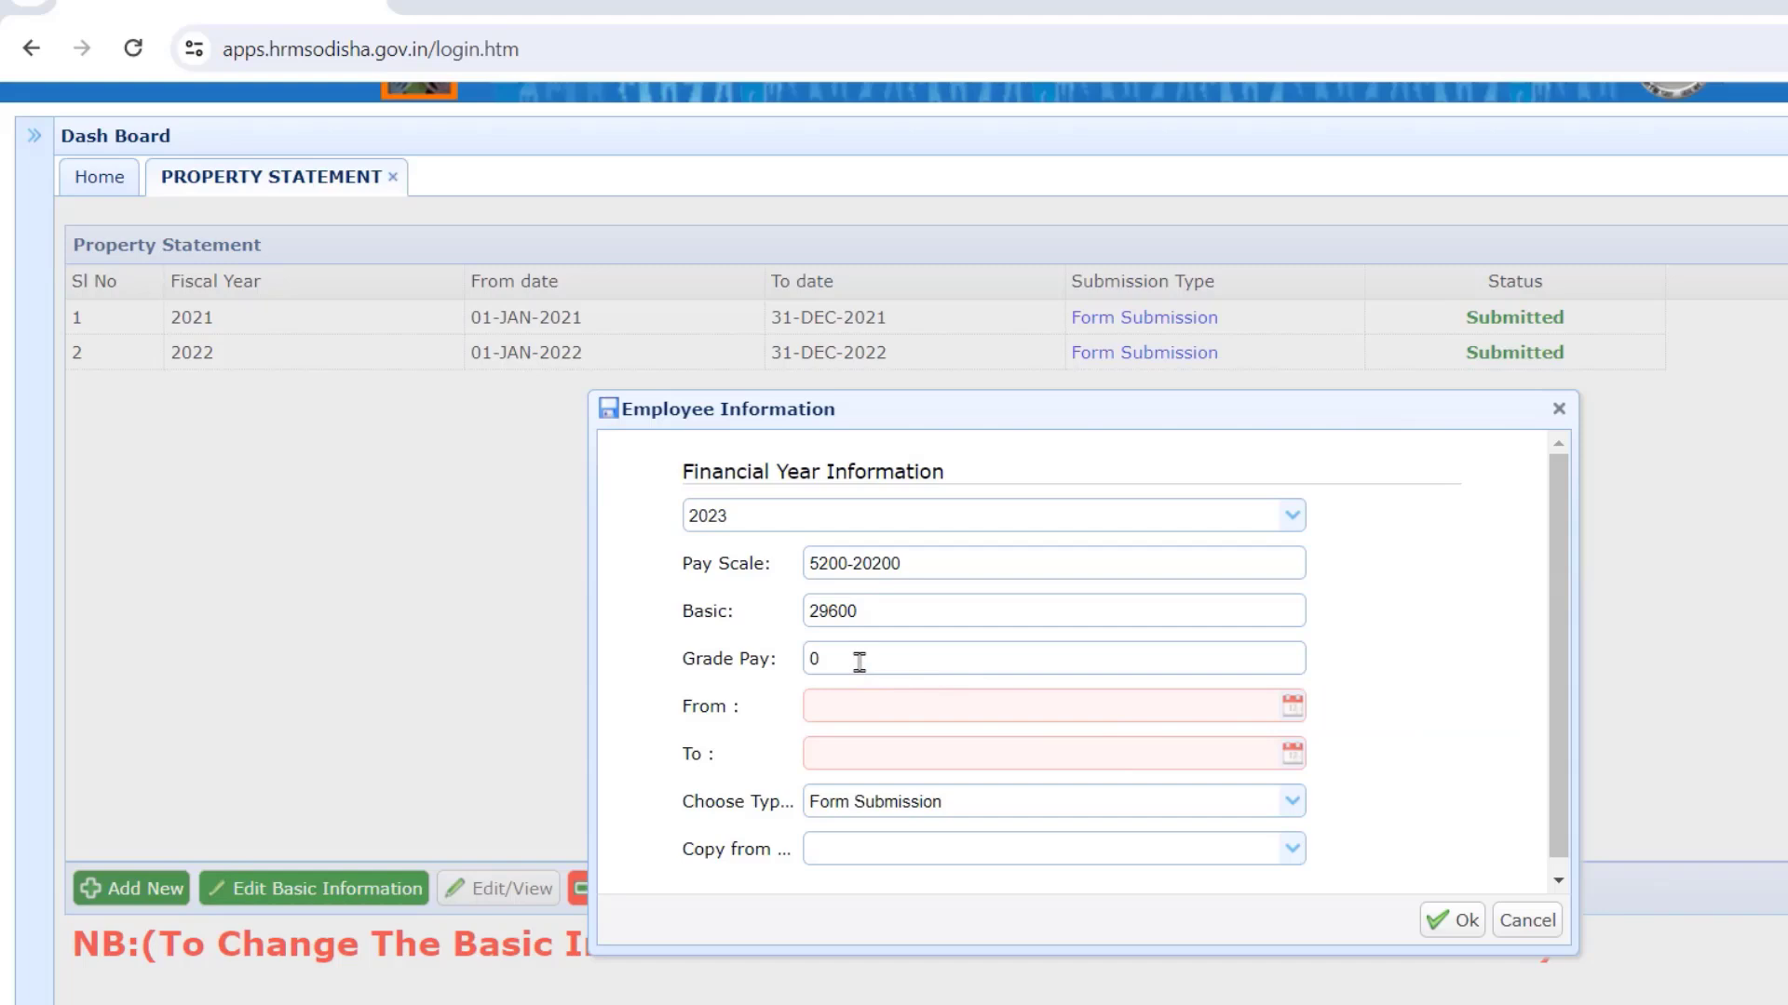
- Set the grade pay to 2400 in the employee information
click(859, 662)
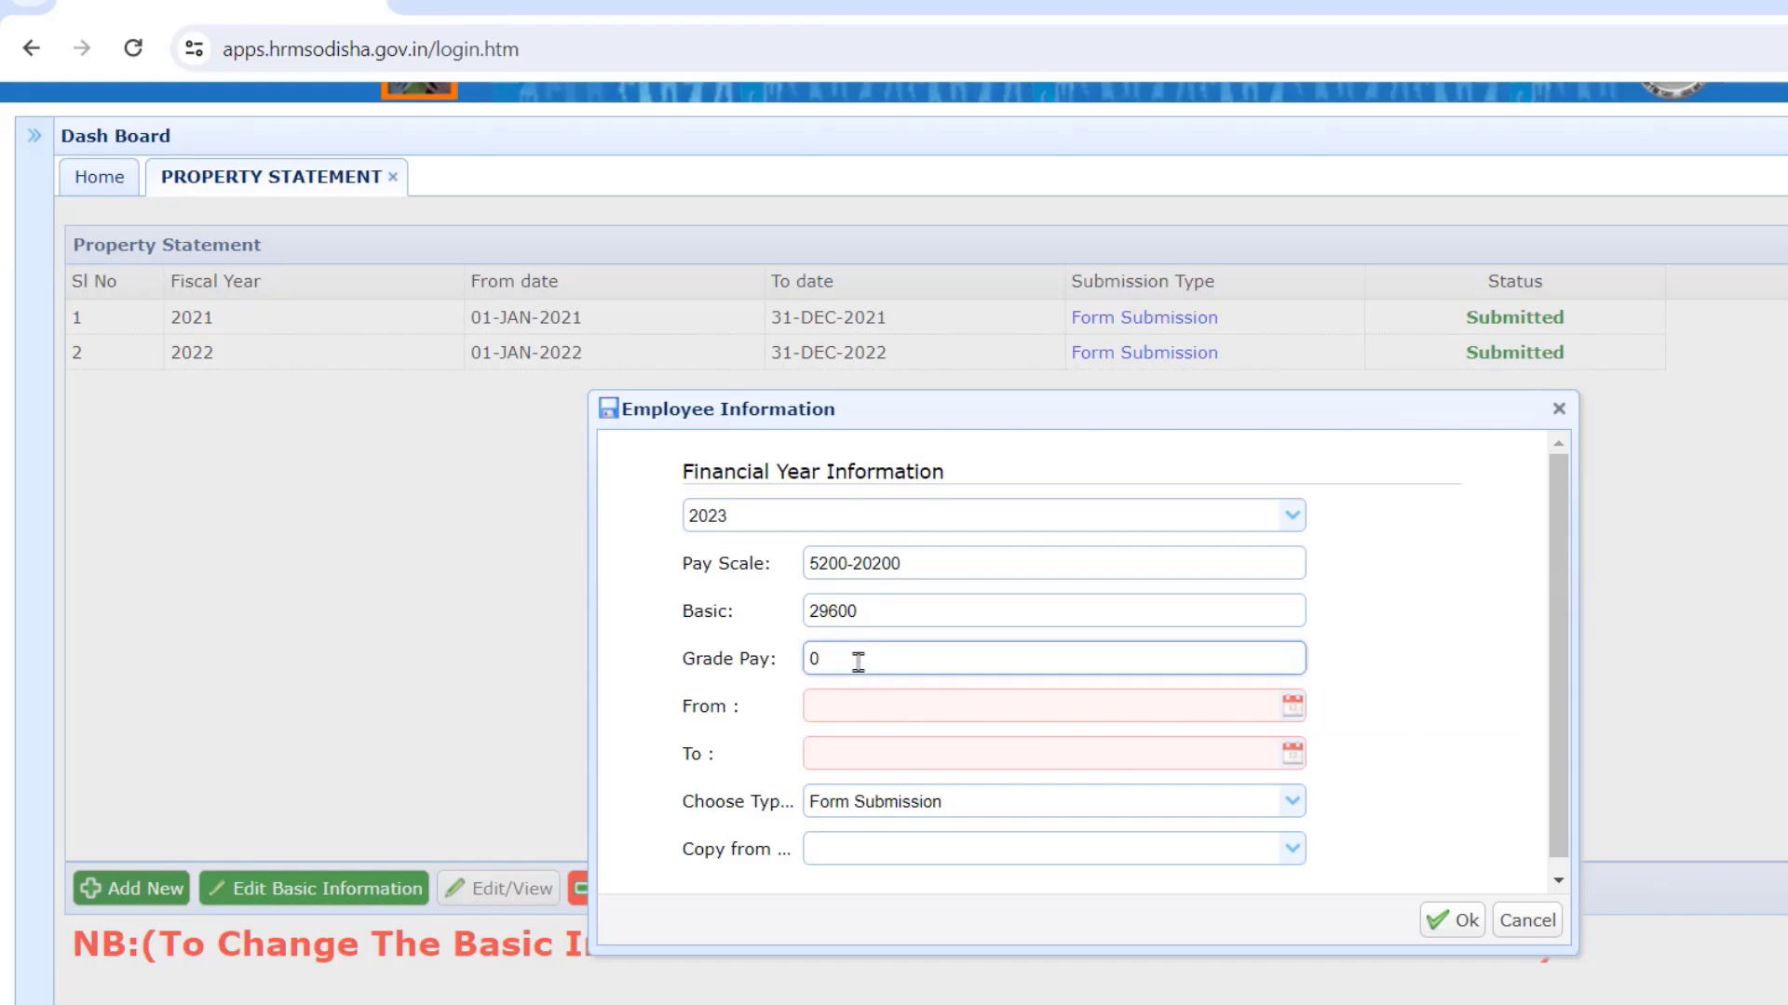
key(BackSpace)
text(2400)
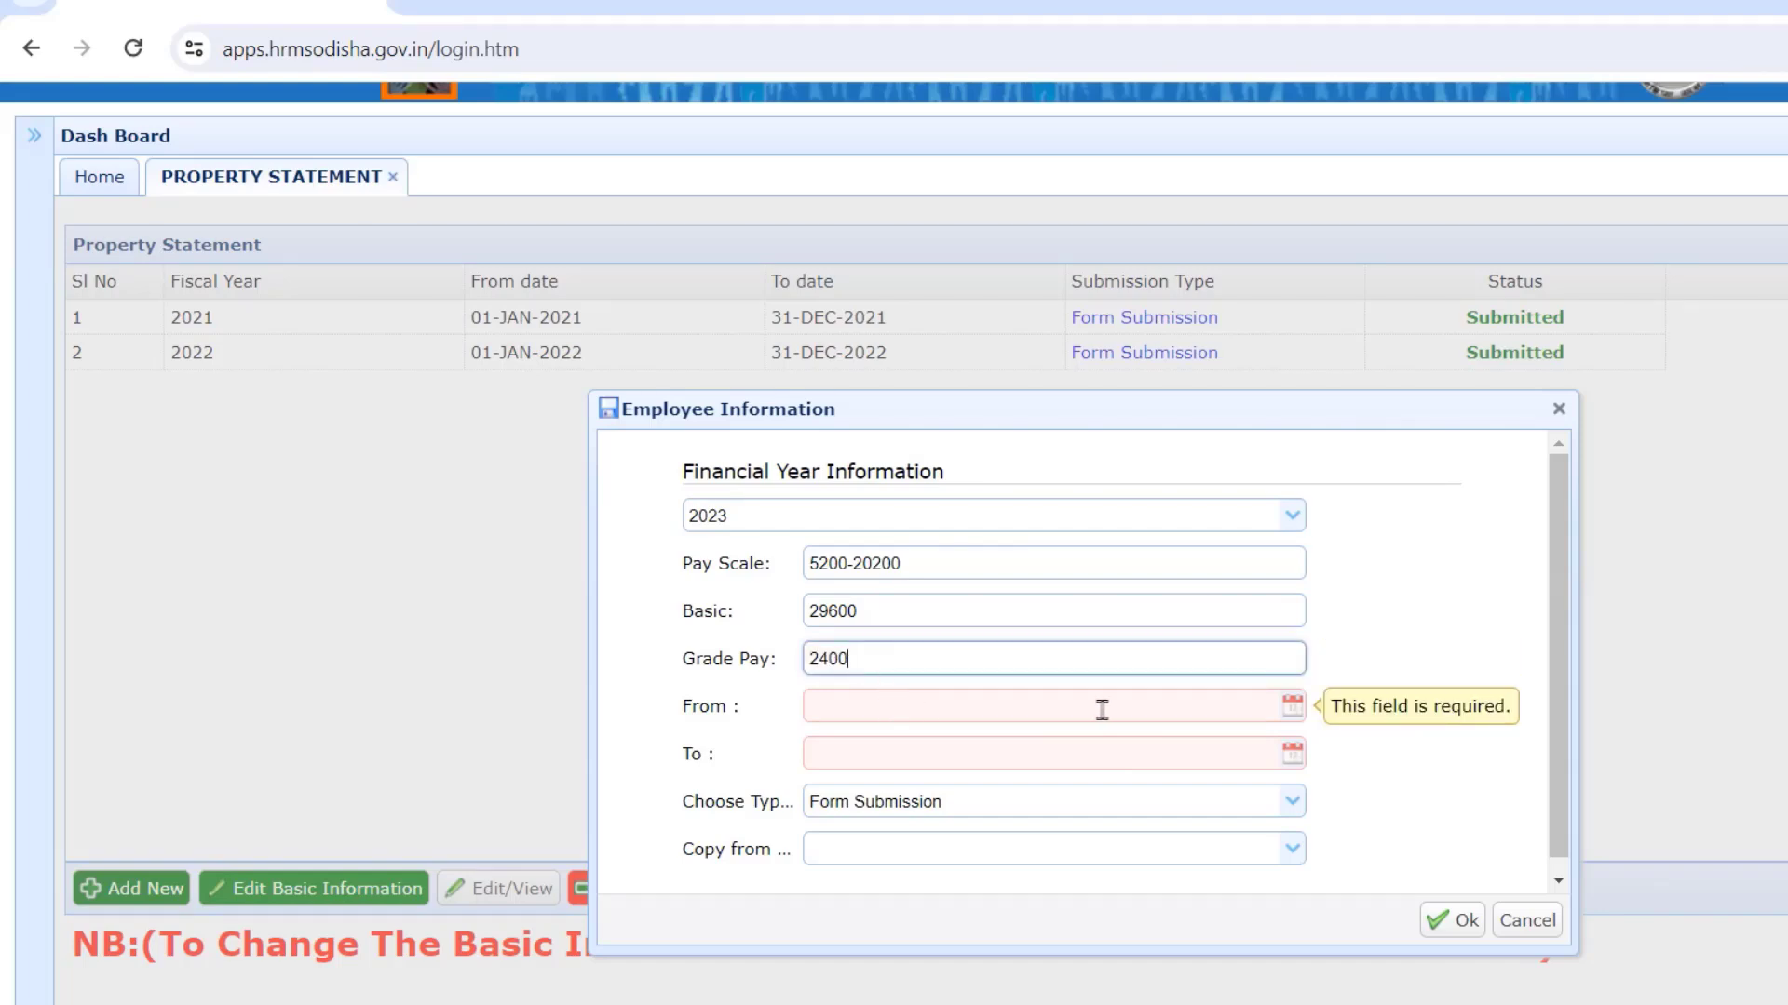
- Set the statement period's From date to 01-JAN-2023
click(1290, 707)
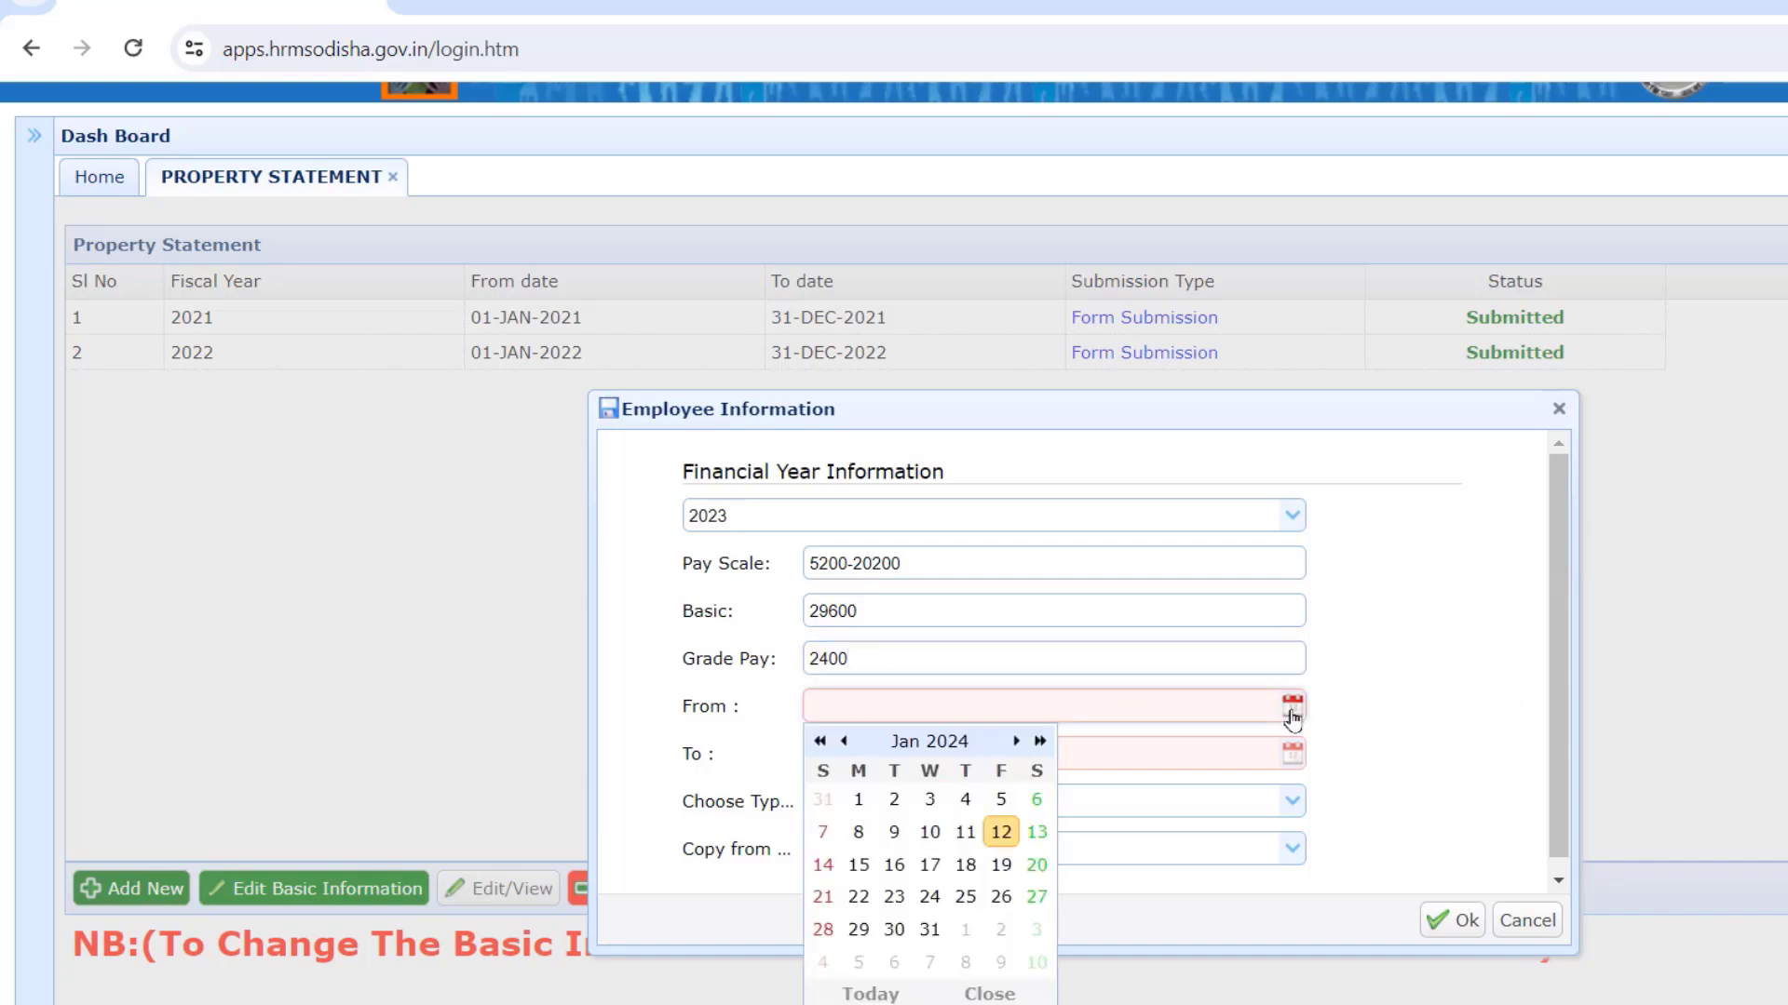
click(844, 742)
click(843, 742)
click(843, 742)
click(844, 742)
click(844, 742)
click(844, 742)
click(843, 742)
click(844, 742)
click(844, 742)
click(844, 742)
click(844, 742)
click(844, 742)
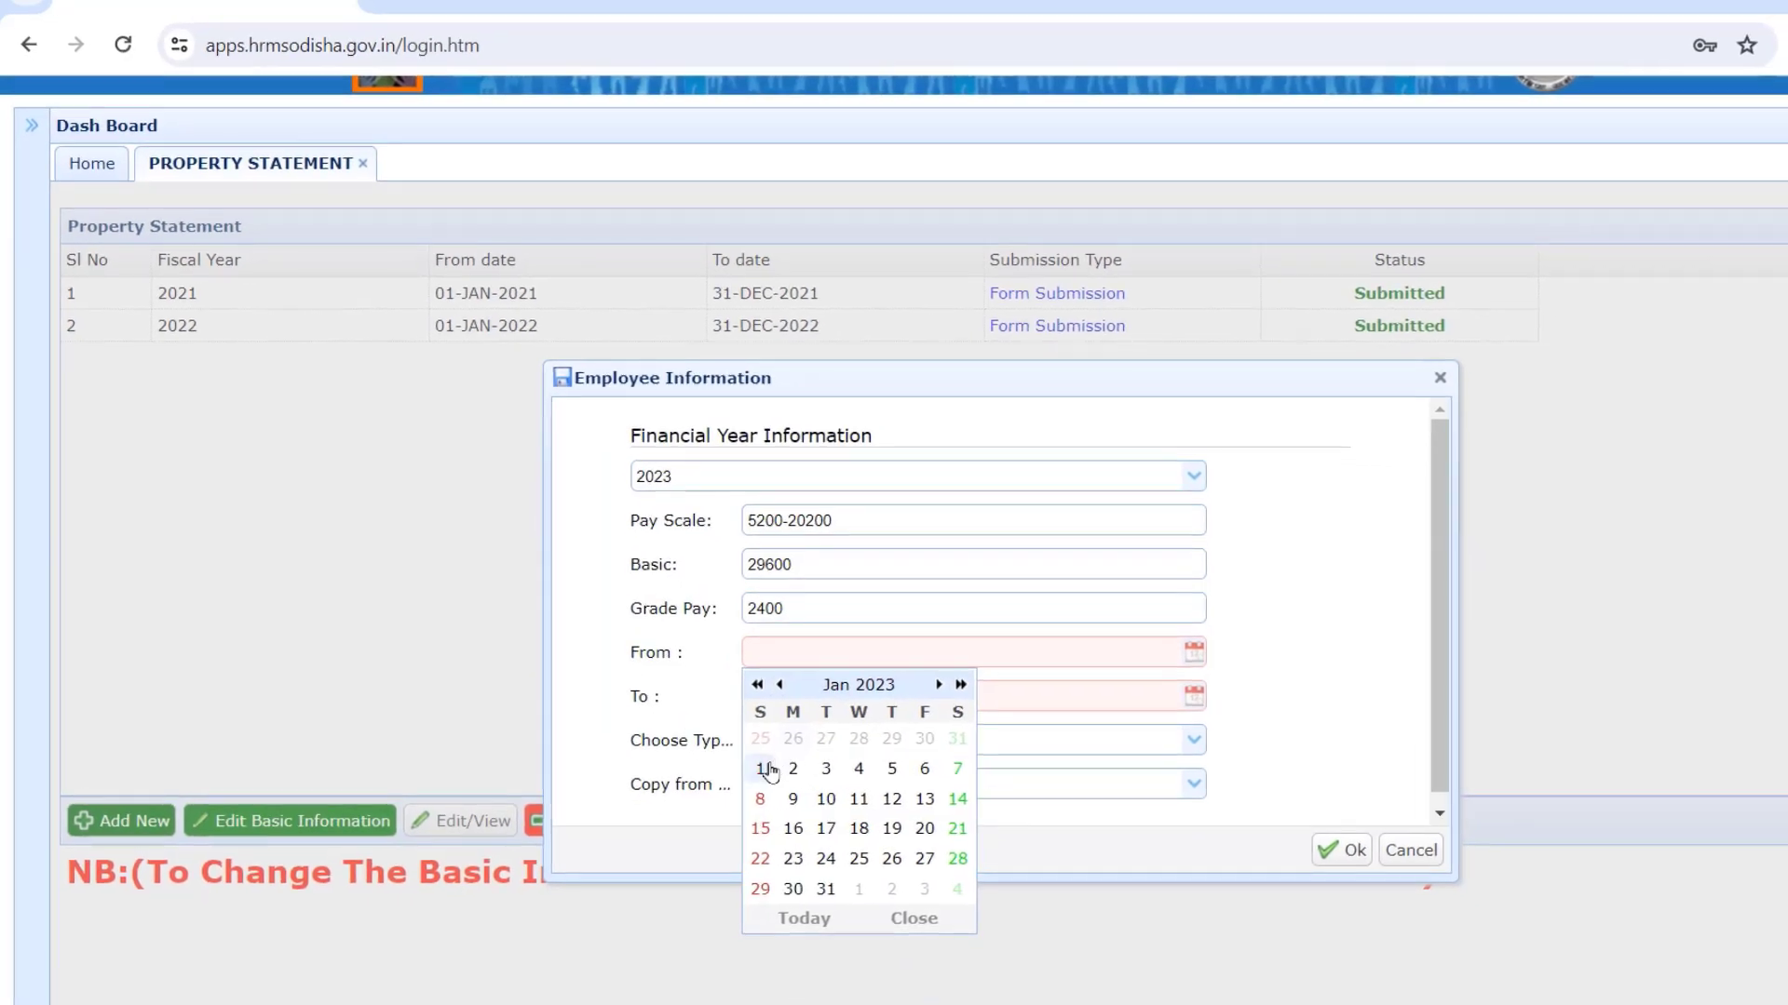
click(761, 771)
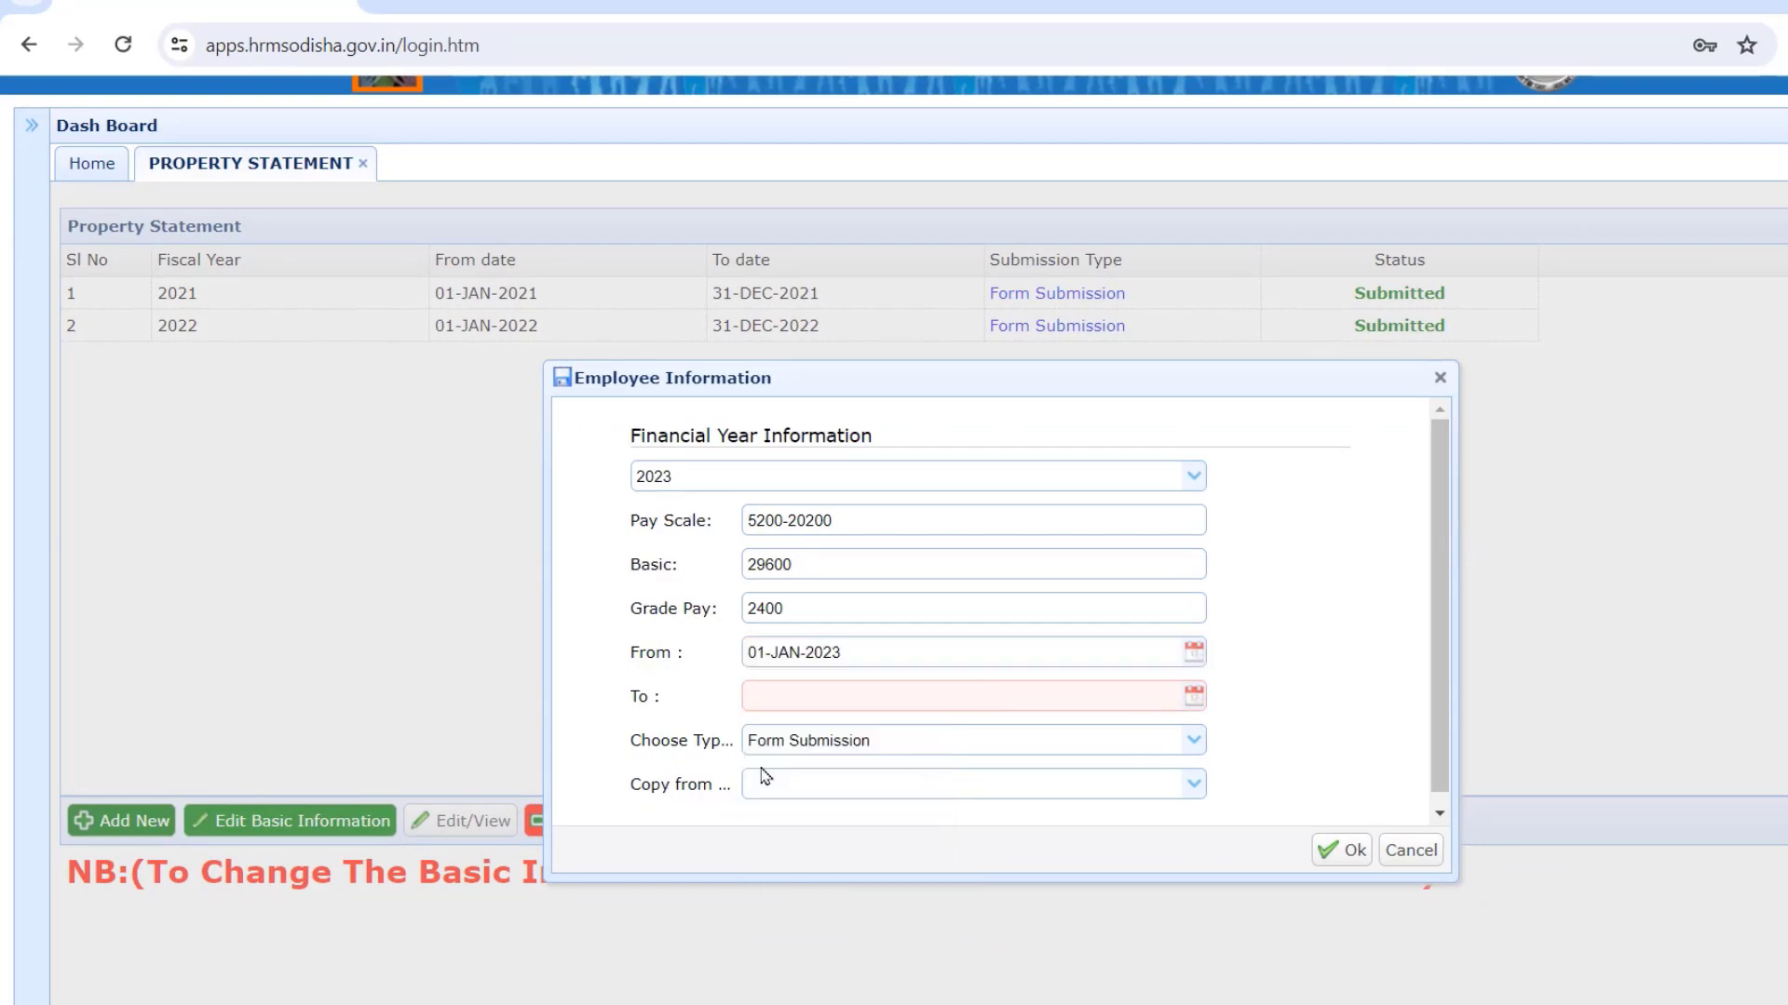
- Set the statement period's To date to 31-DEC-2023
click(936, 698)
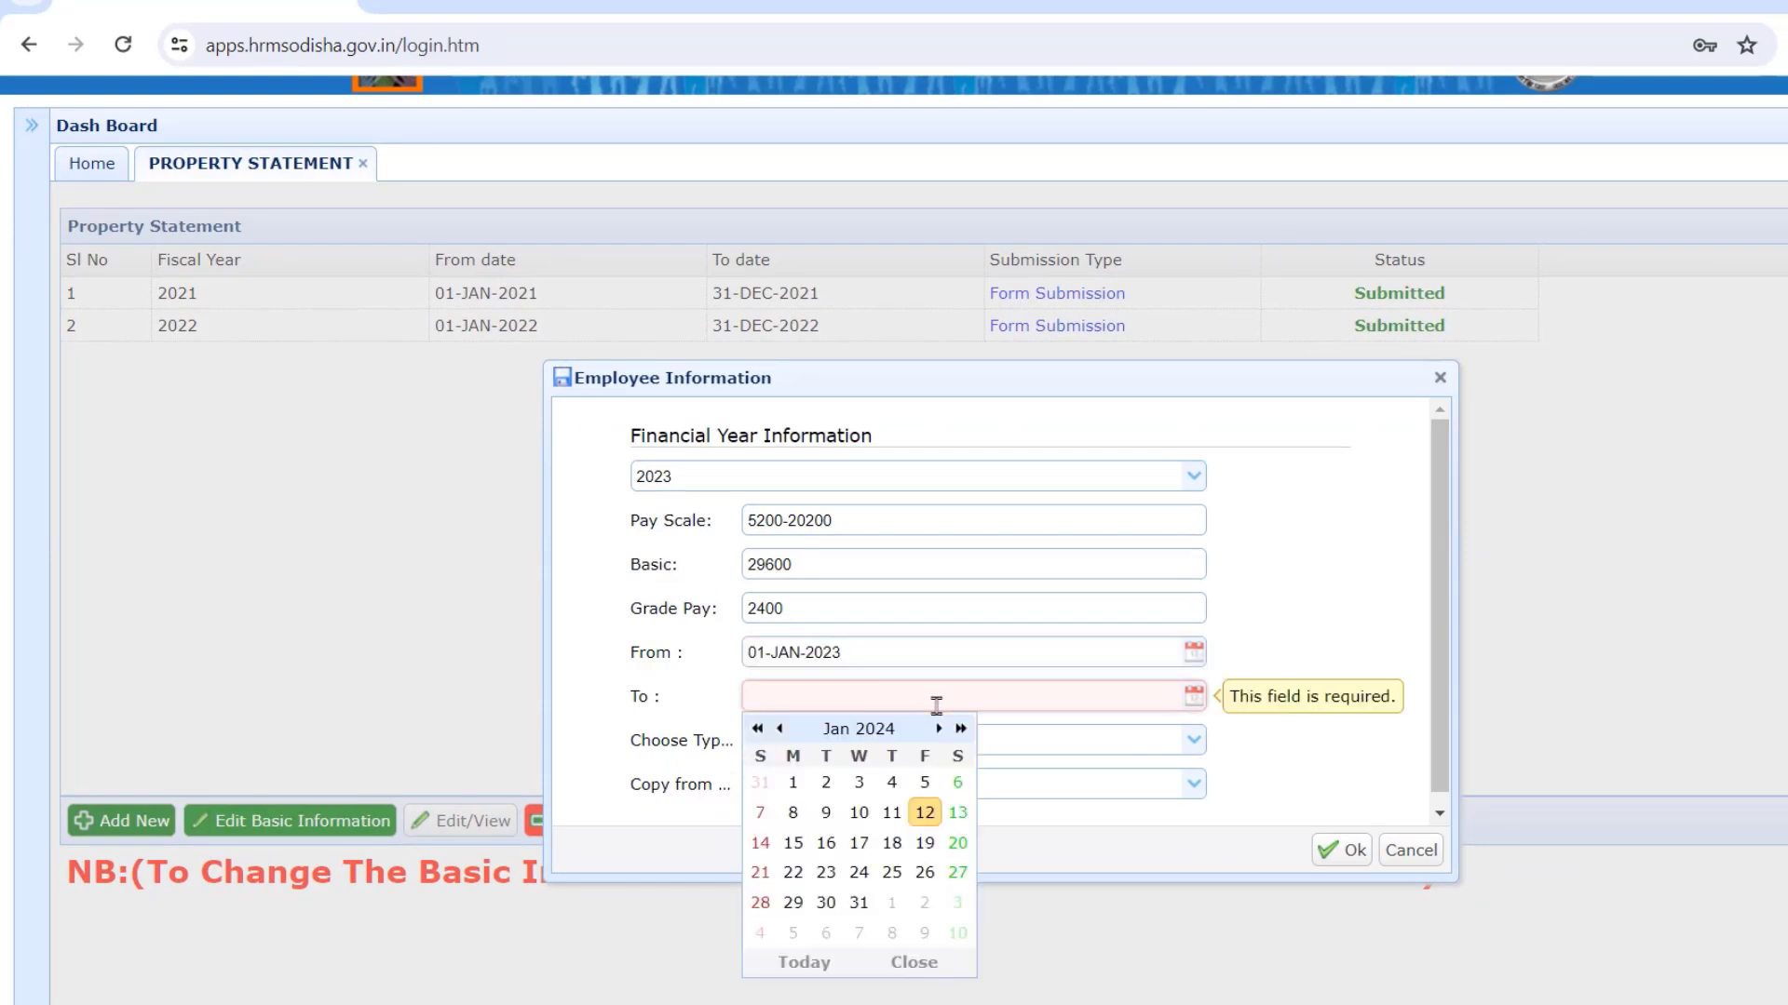
click(780, 728)
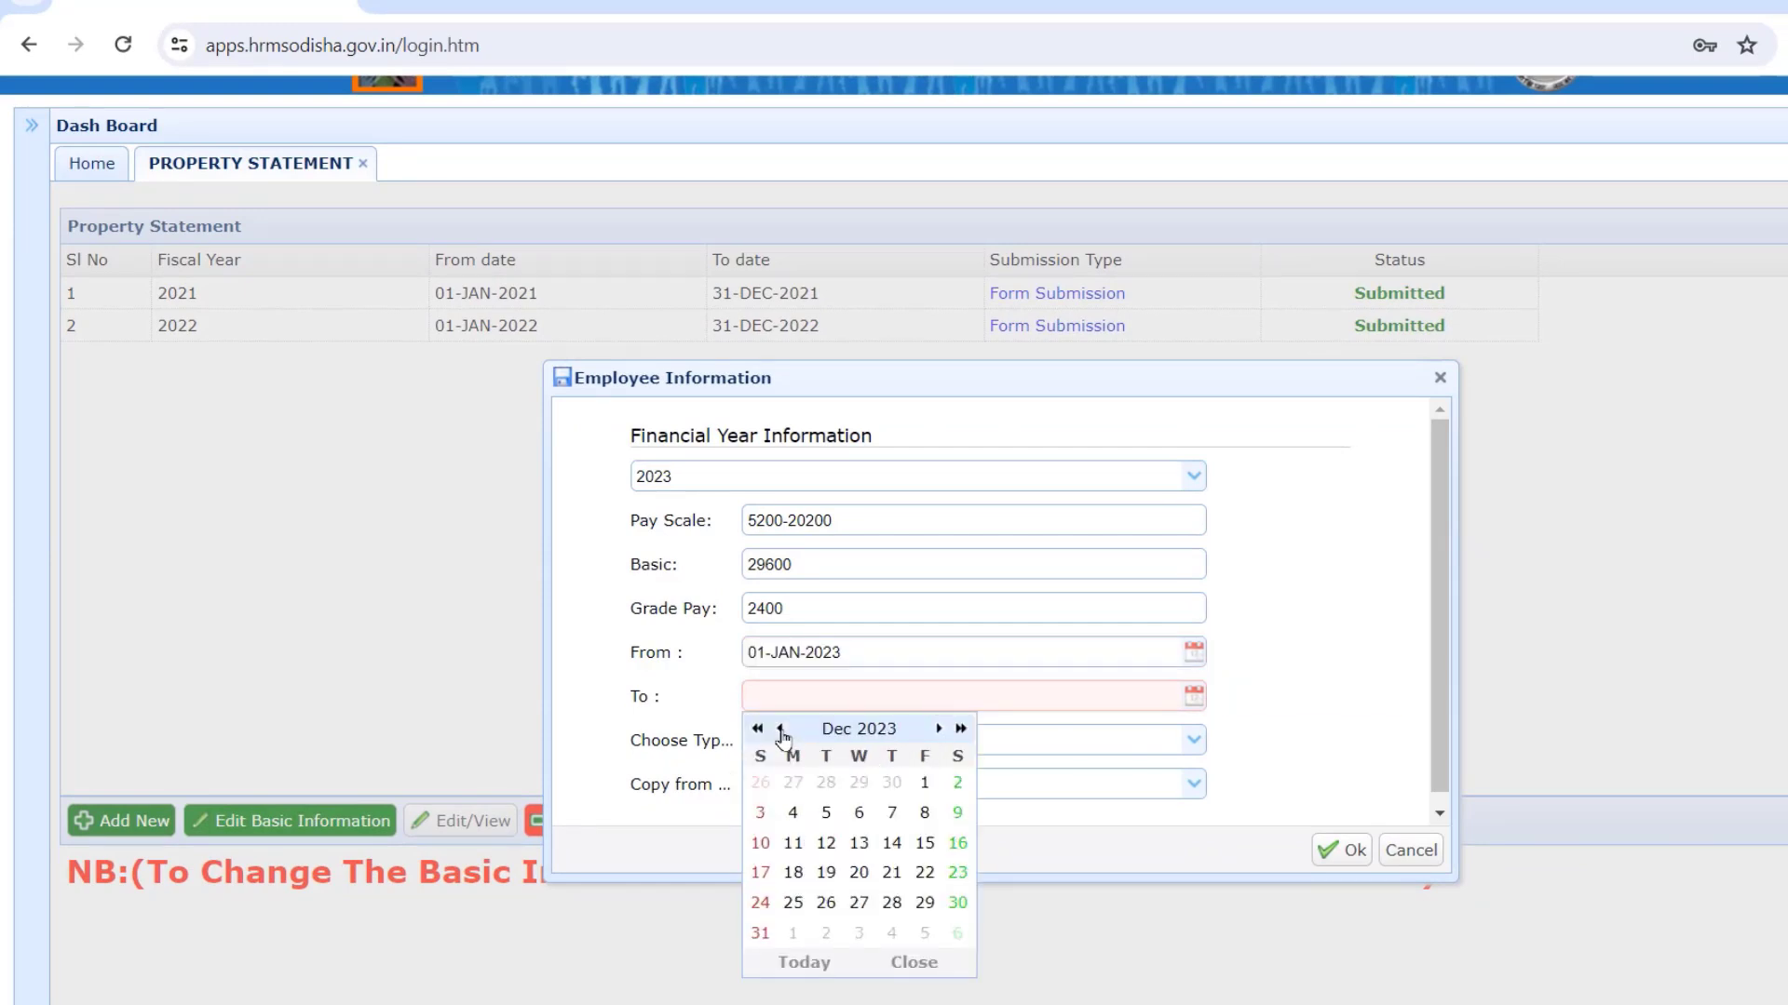
click(759, 933)
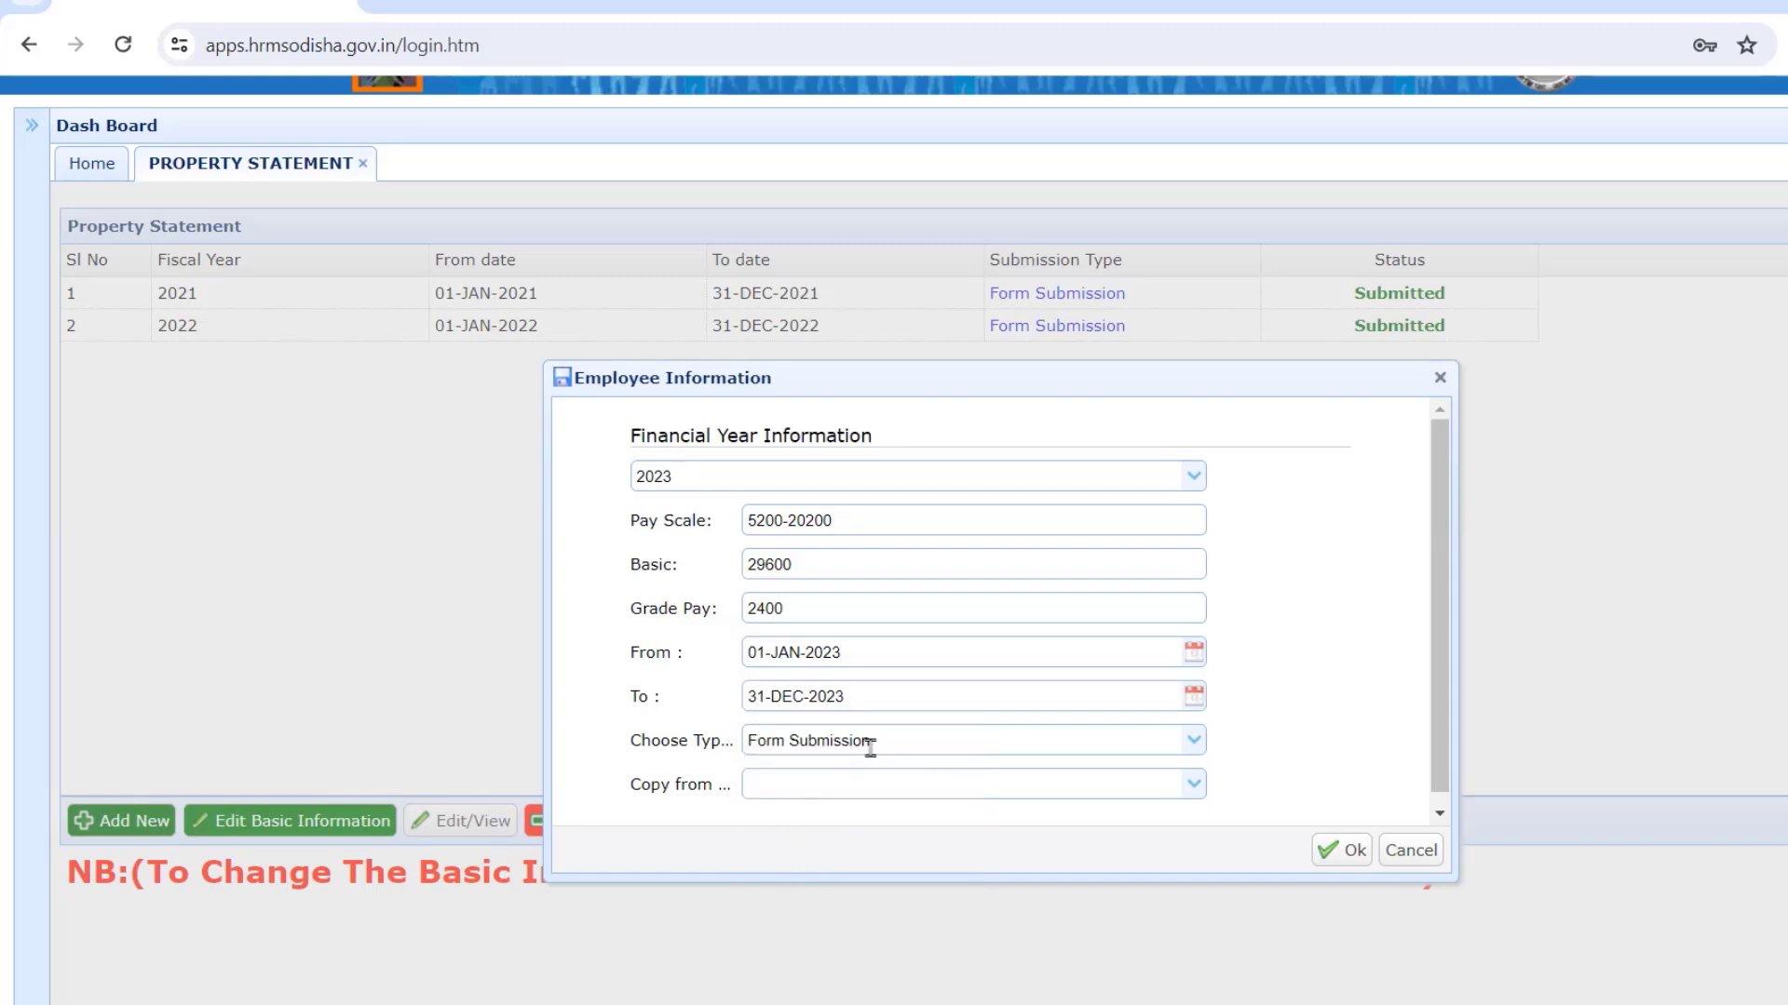
- Use Form Submission as the submission type and copy the property data from the 2022 statement
click(1193, 742)
click(1140, 745)
click(1192, 785)
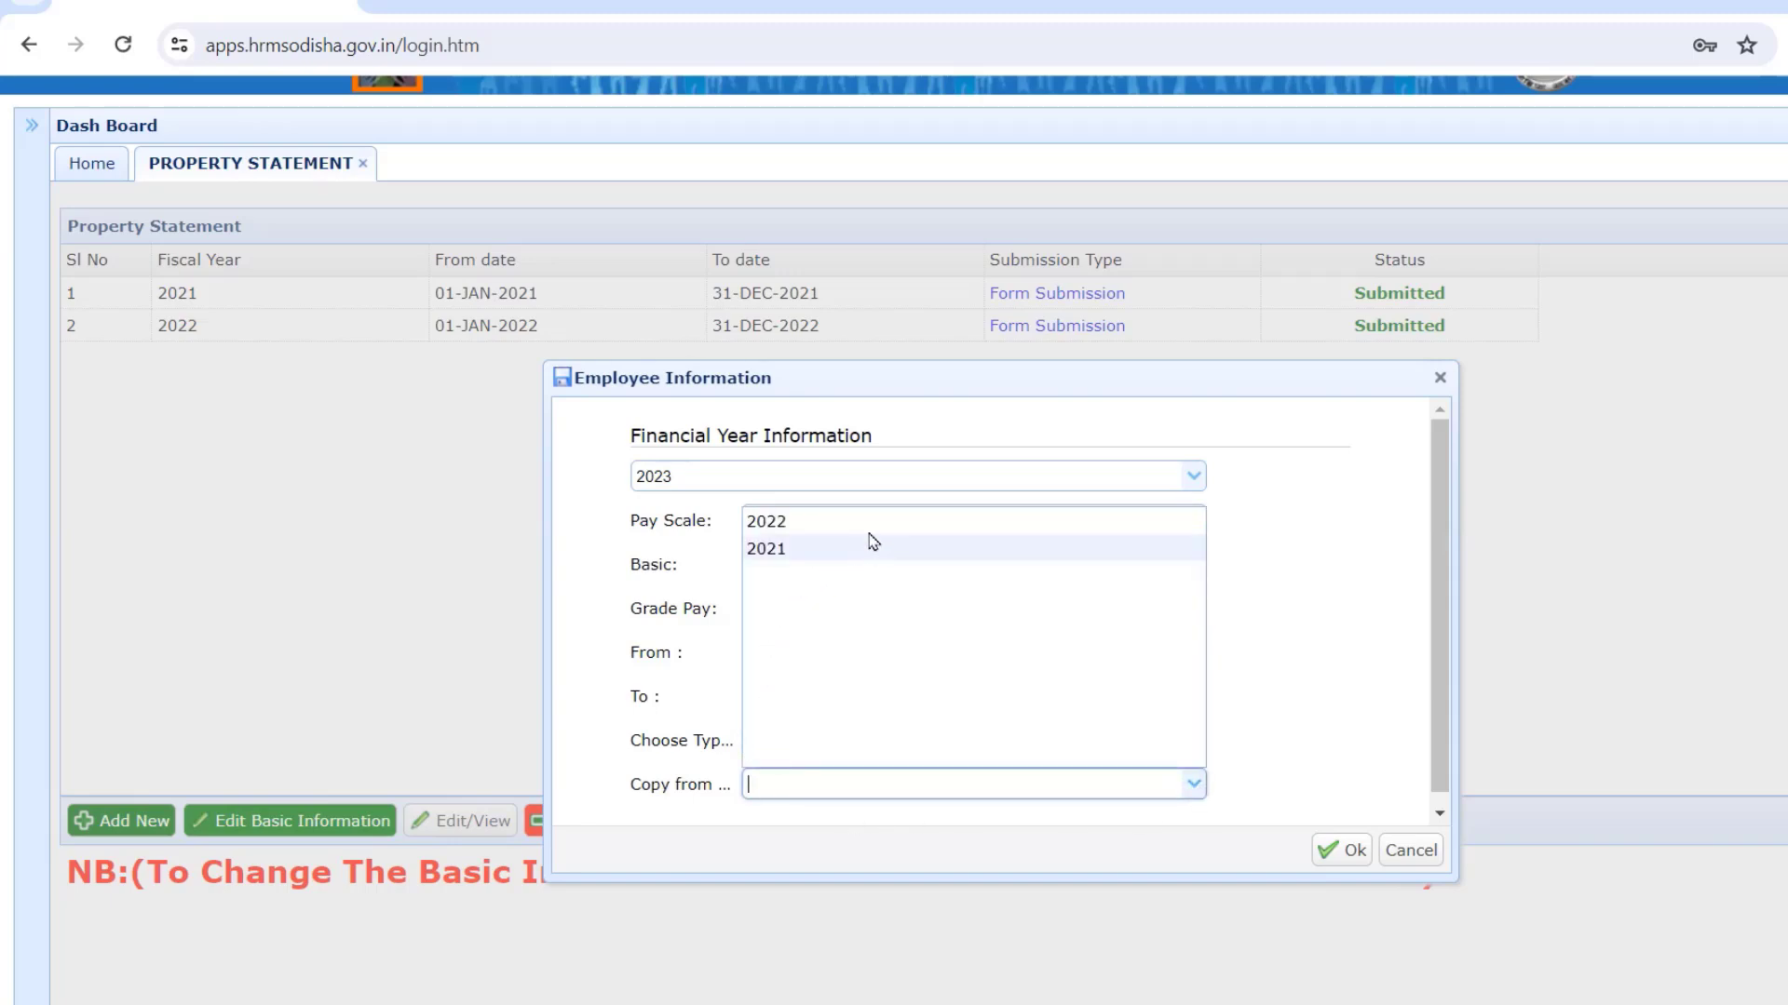
click(788, 528)
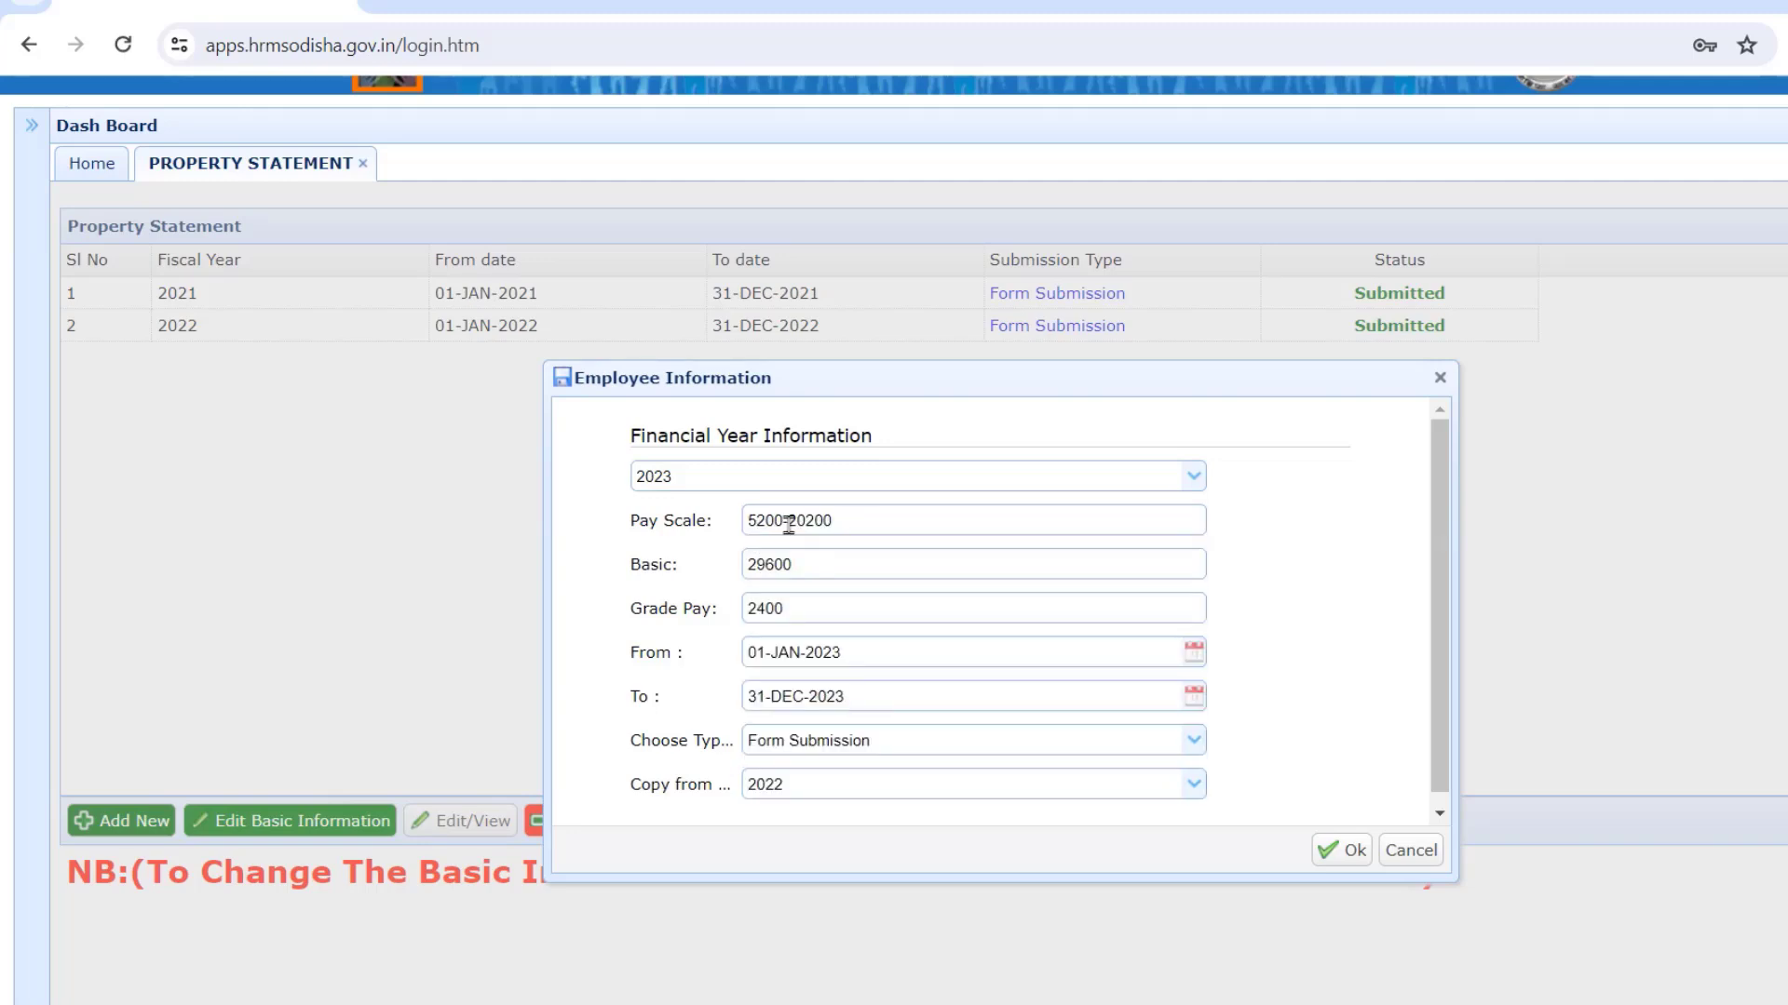
- Save the employee information and open the 2023 property statement for editing
click(1347, 851)
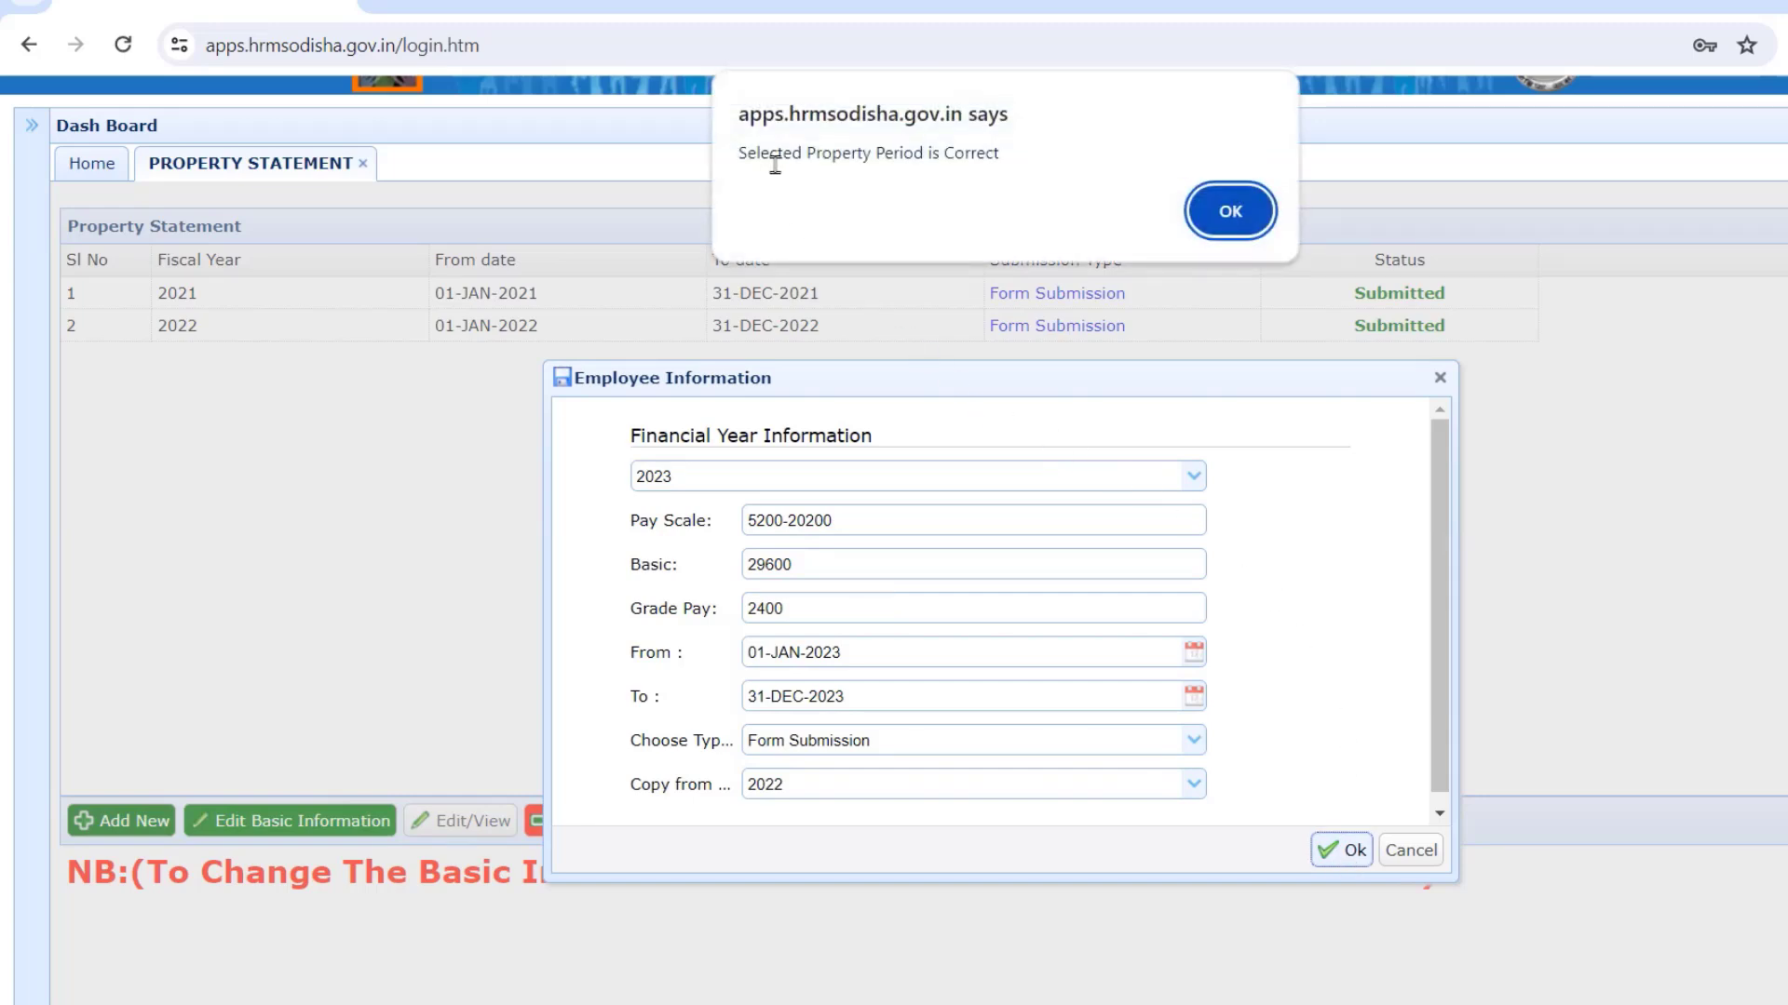
click(1210, 220)
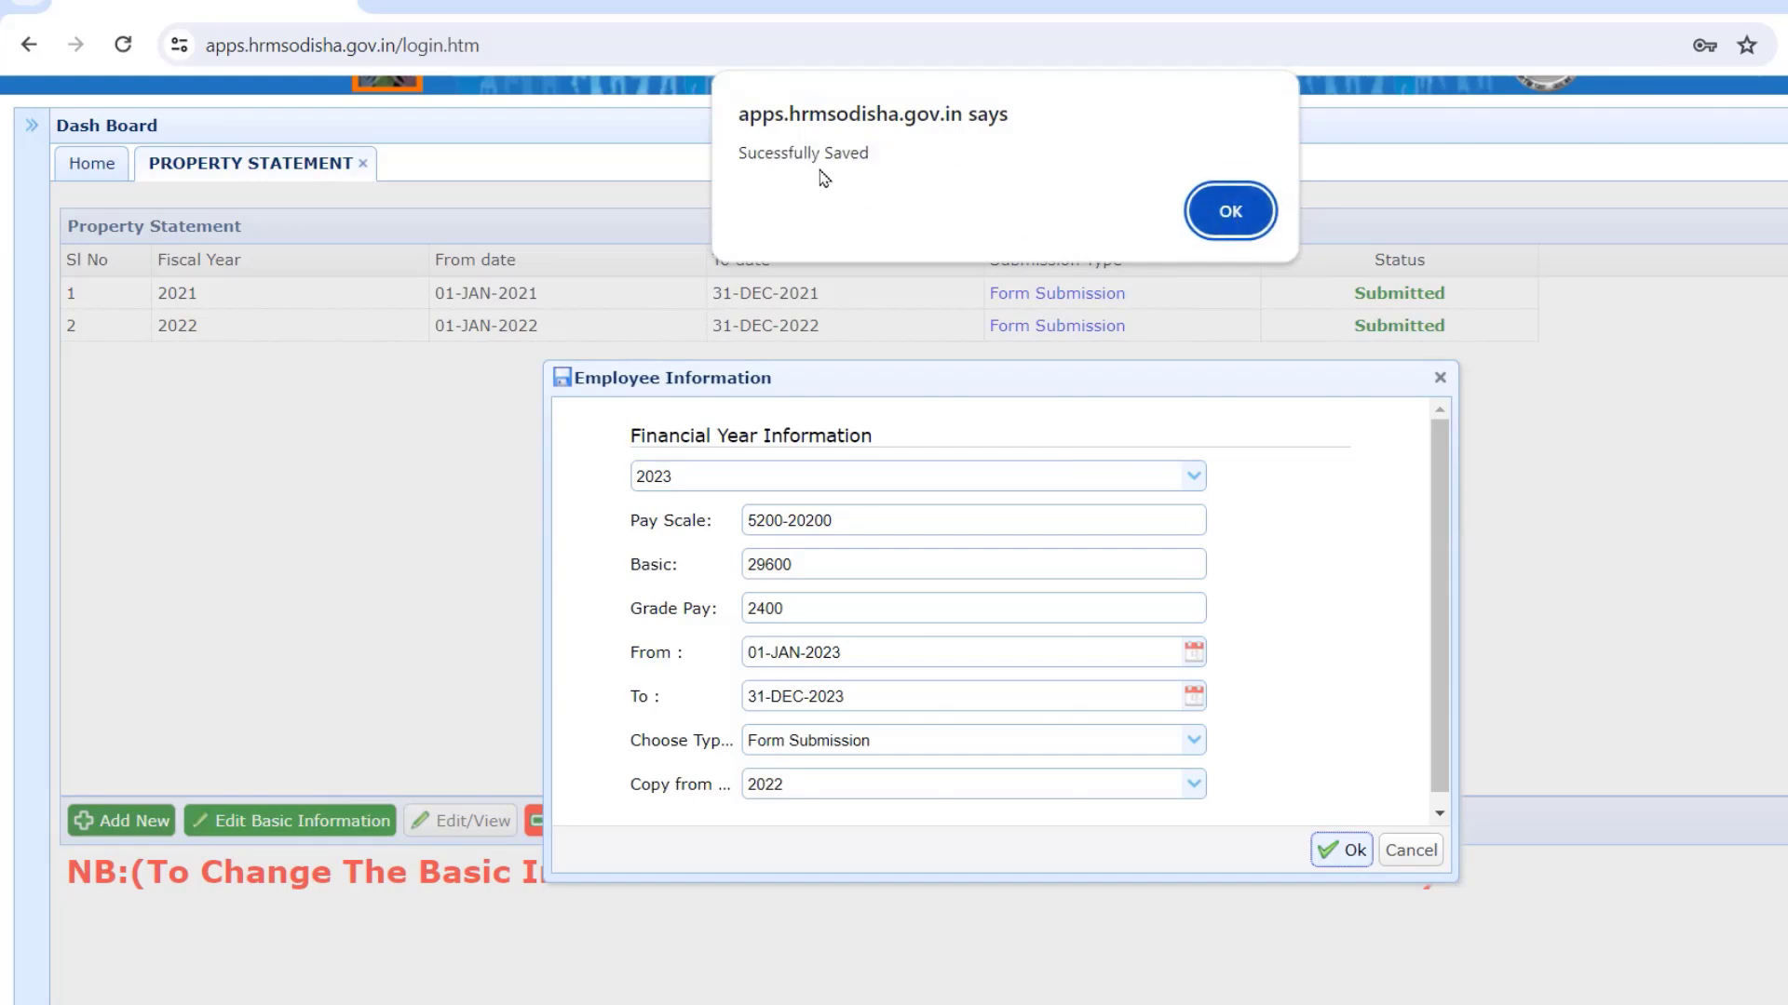
click(1232, 212)
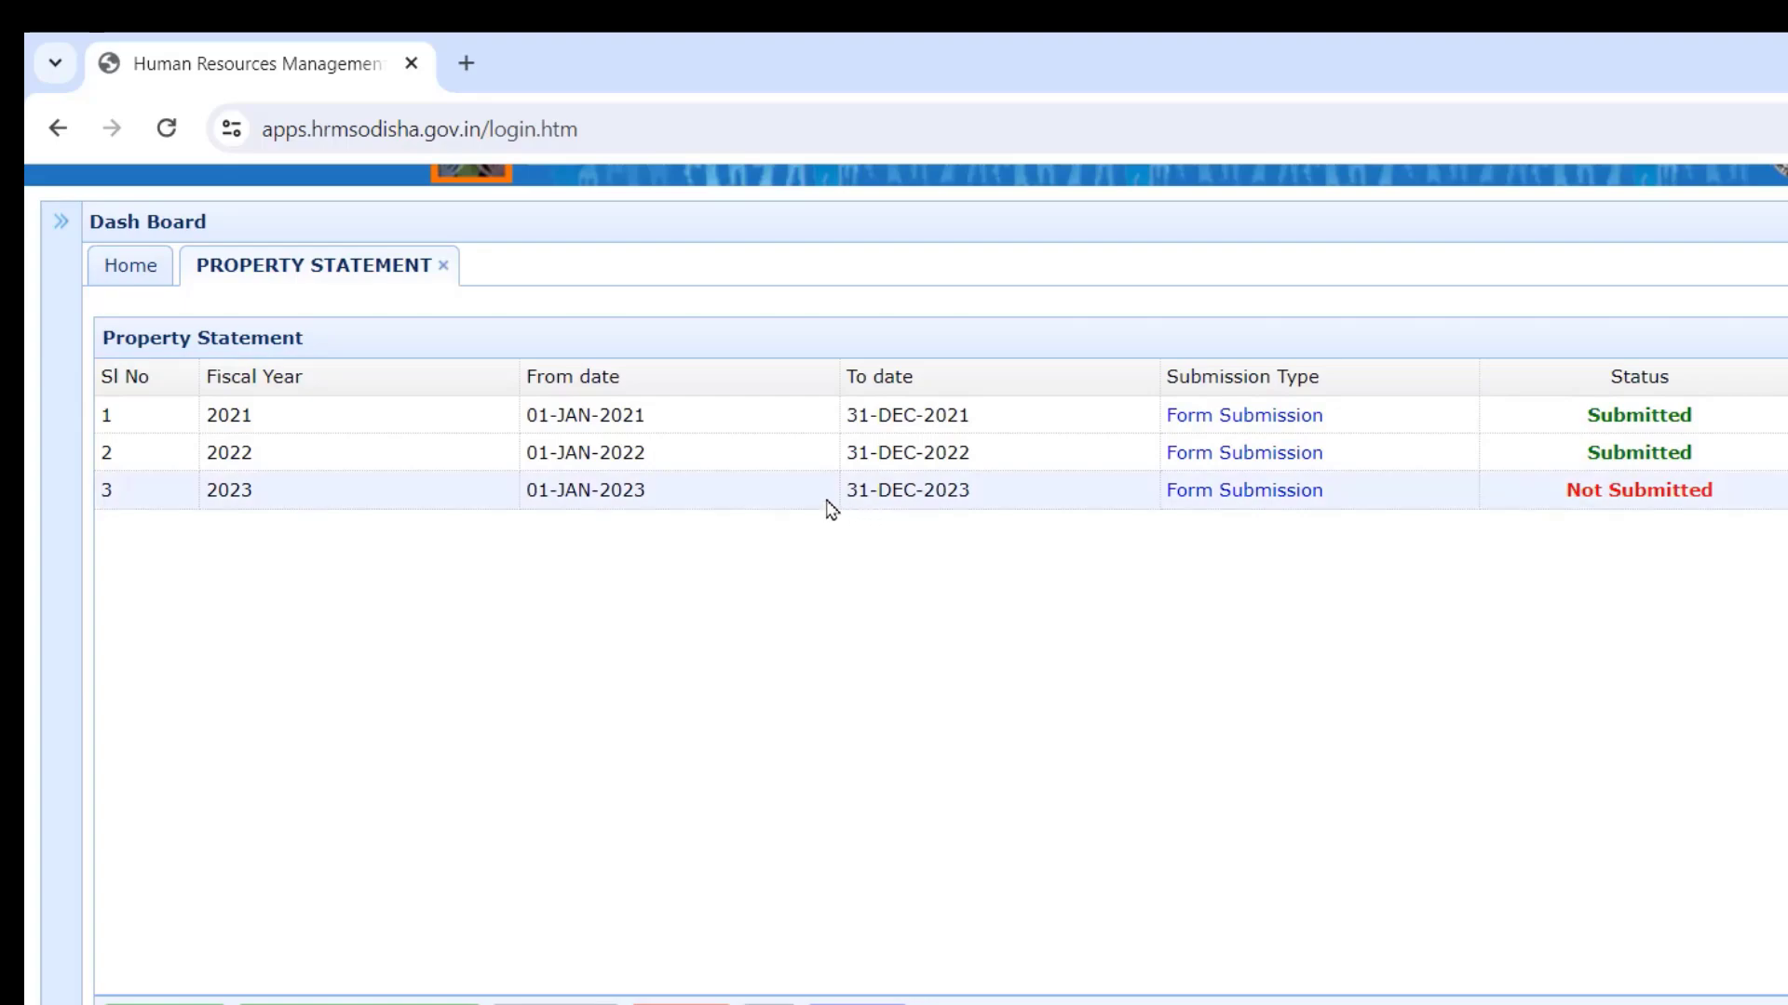
click(1058, 493)
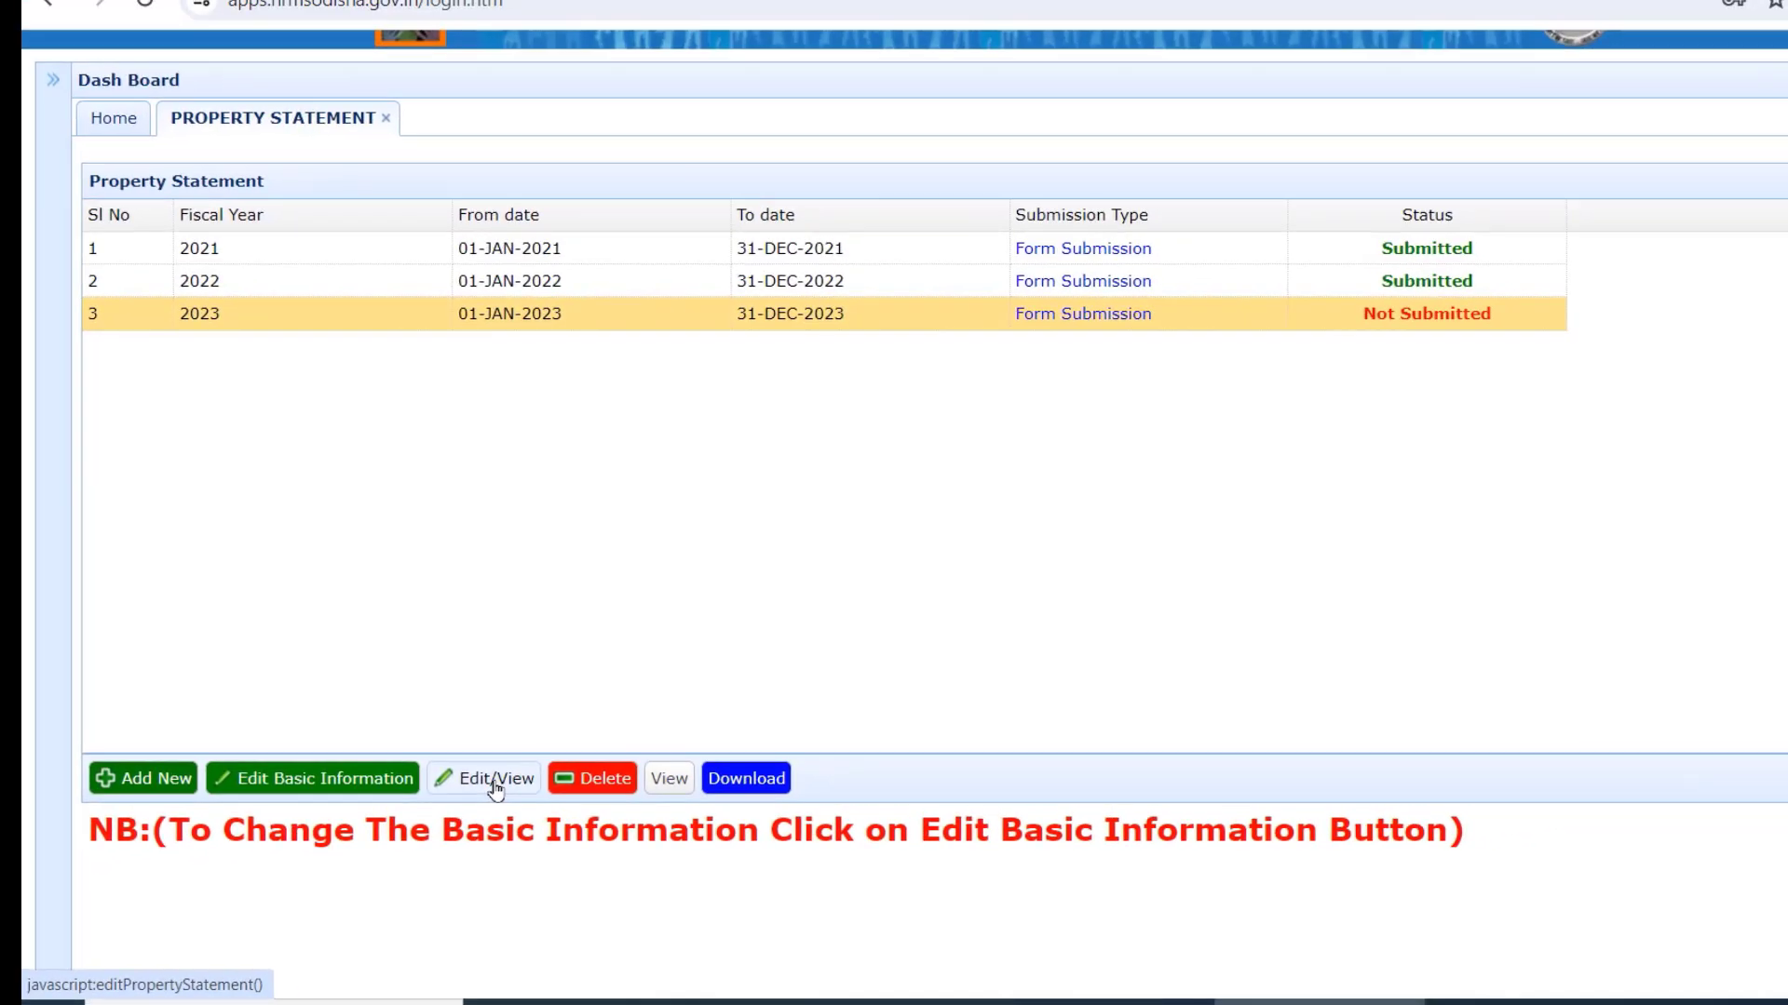
click(742, 685)
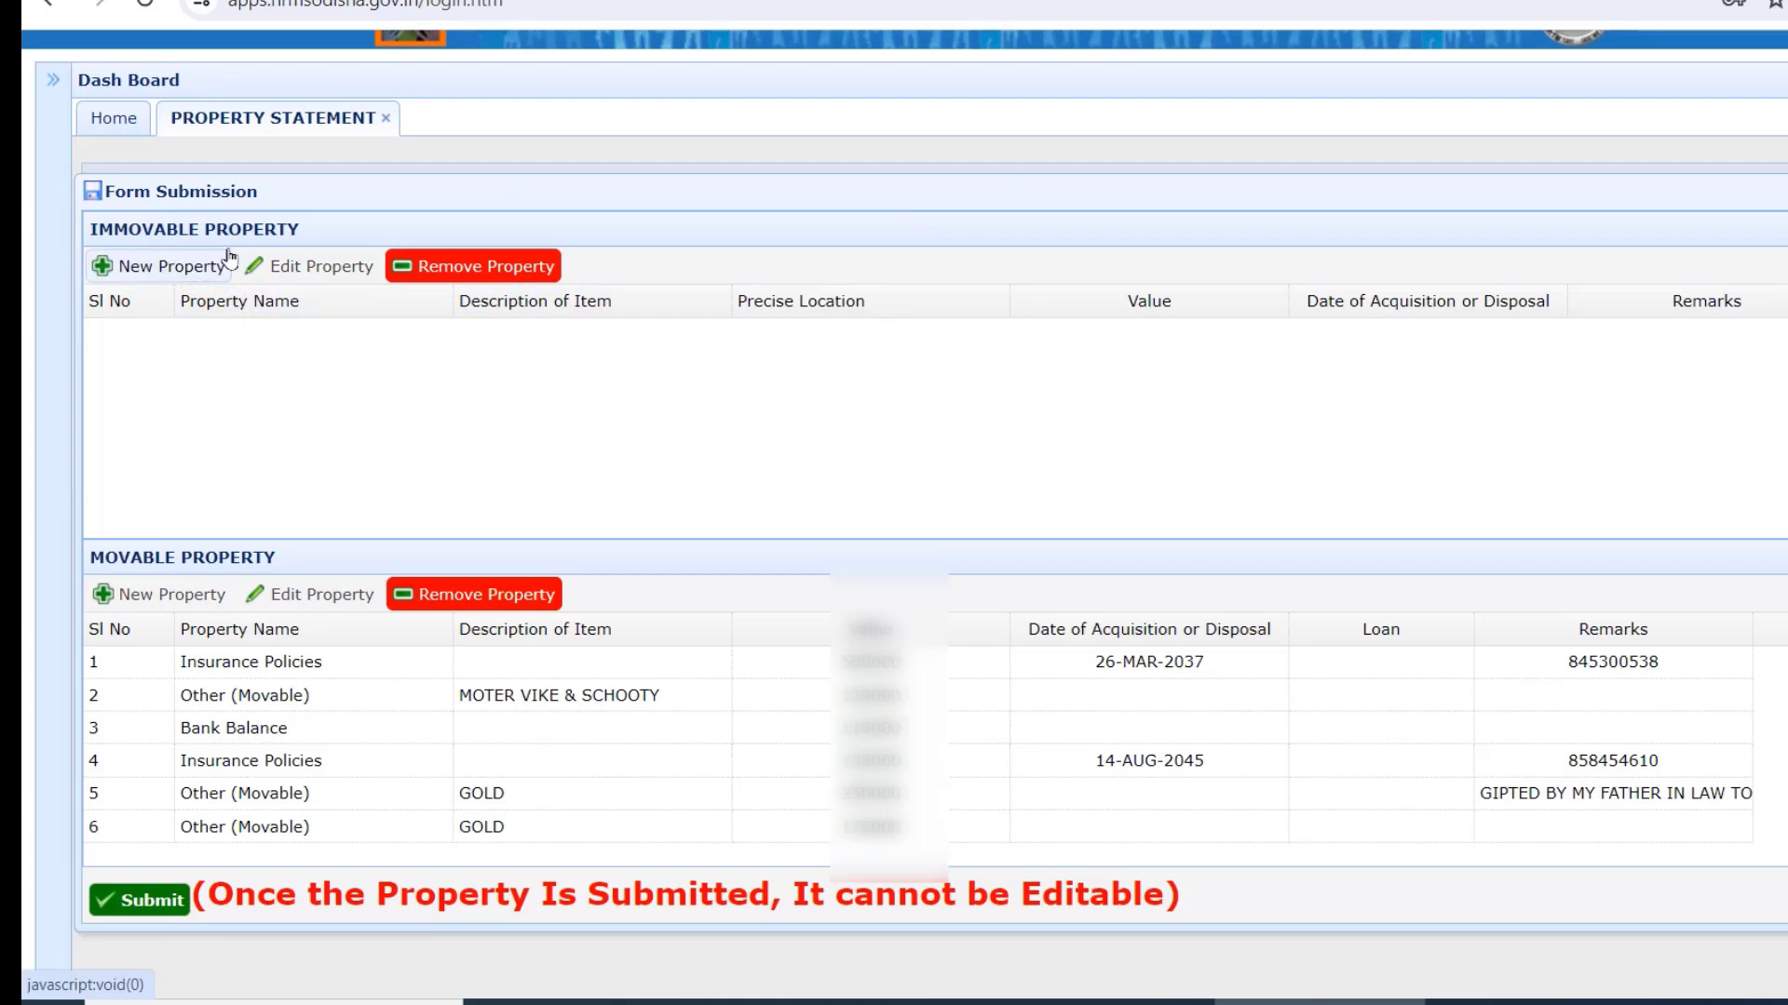
click(155, 279)
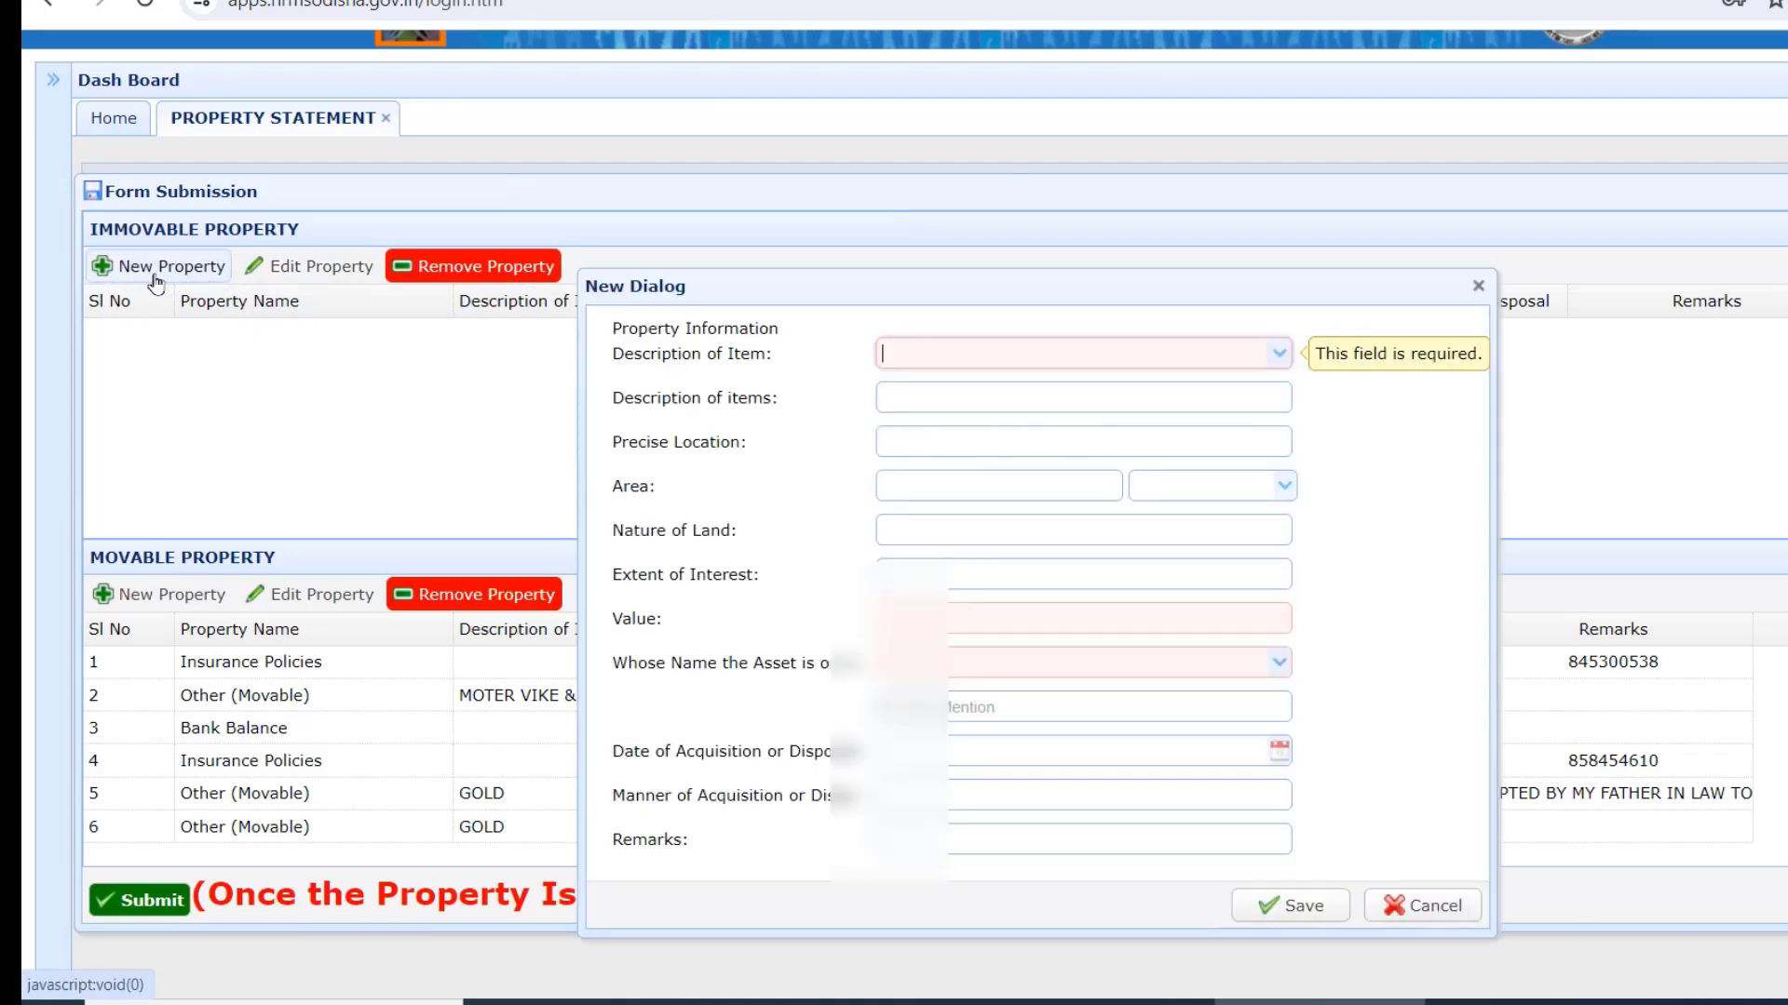
click(1279, 356)
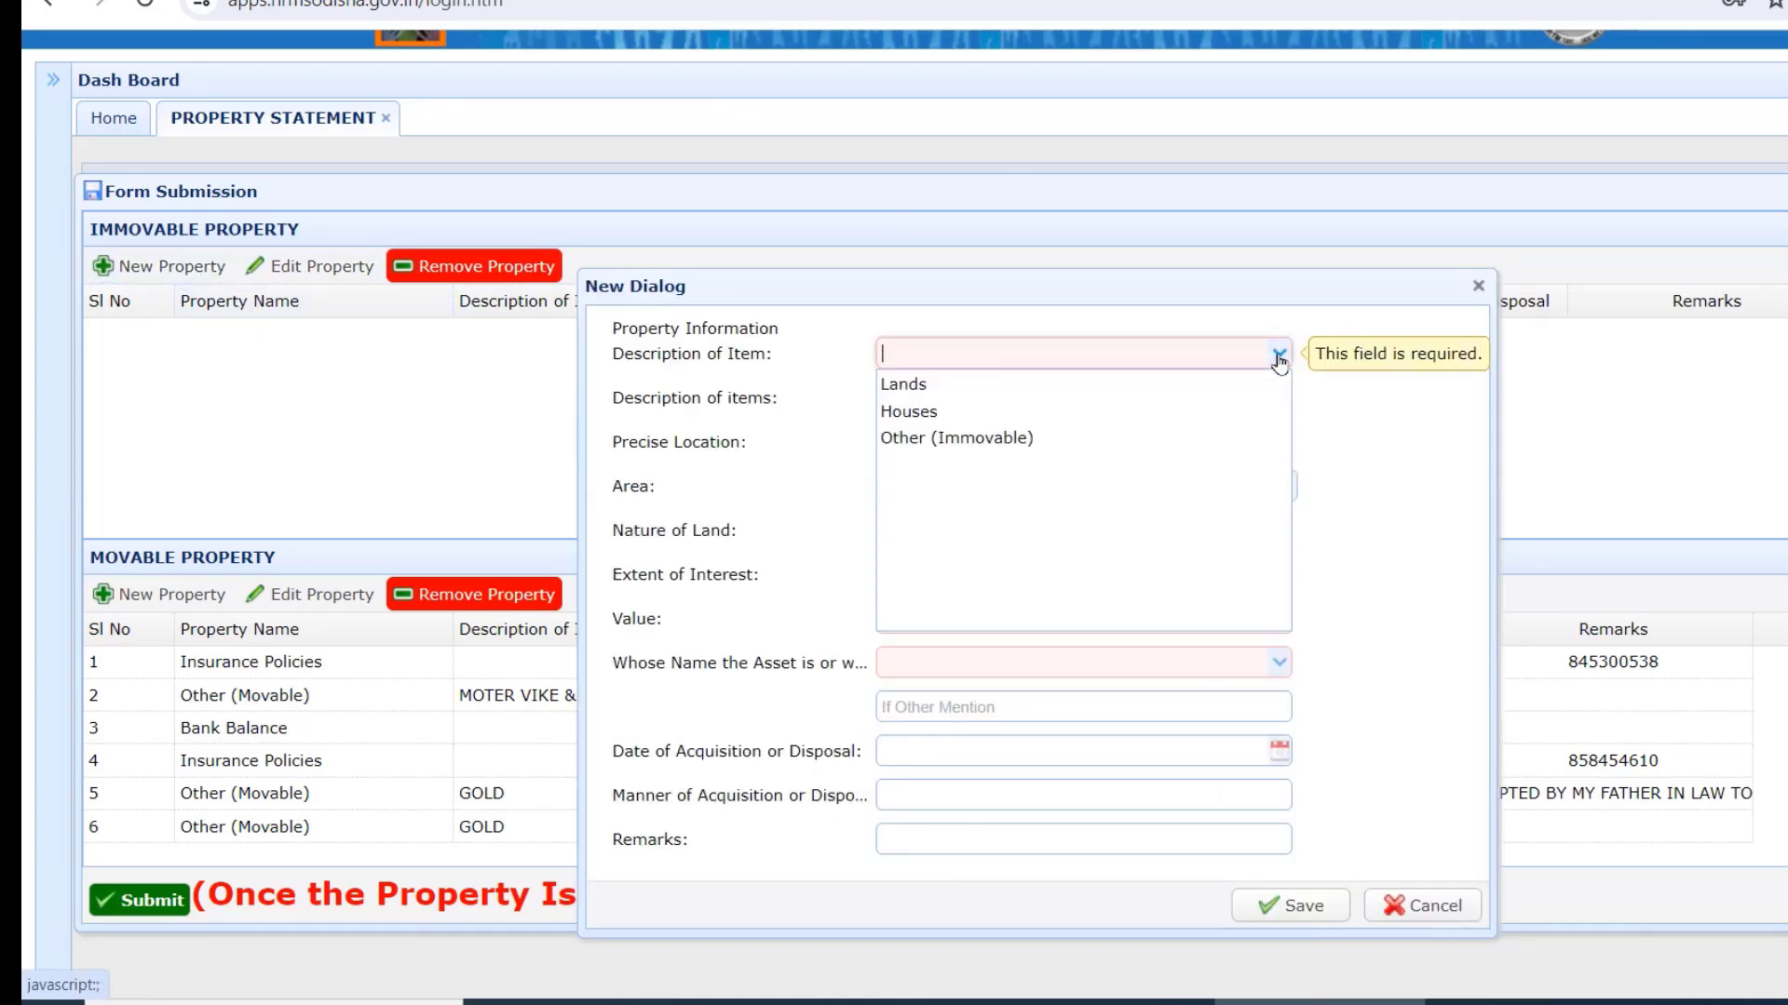
click(989, 386)
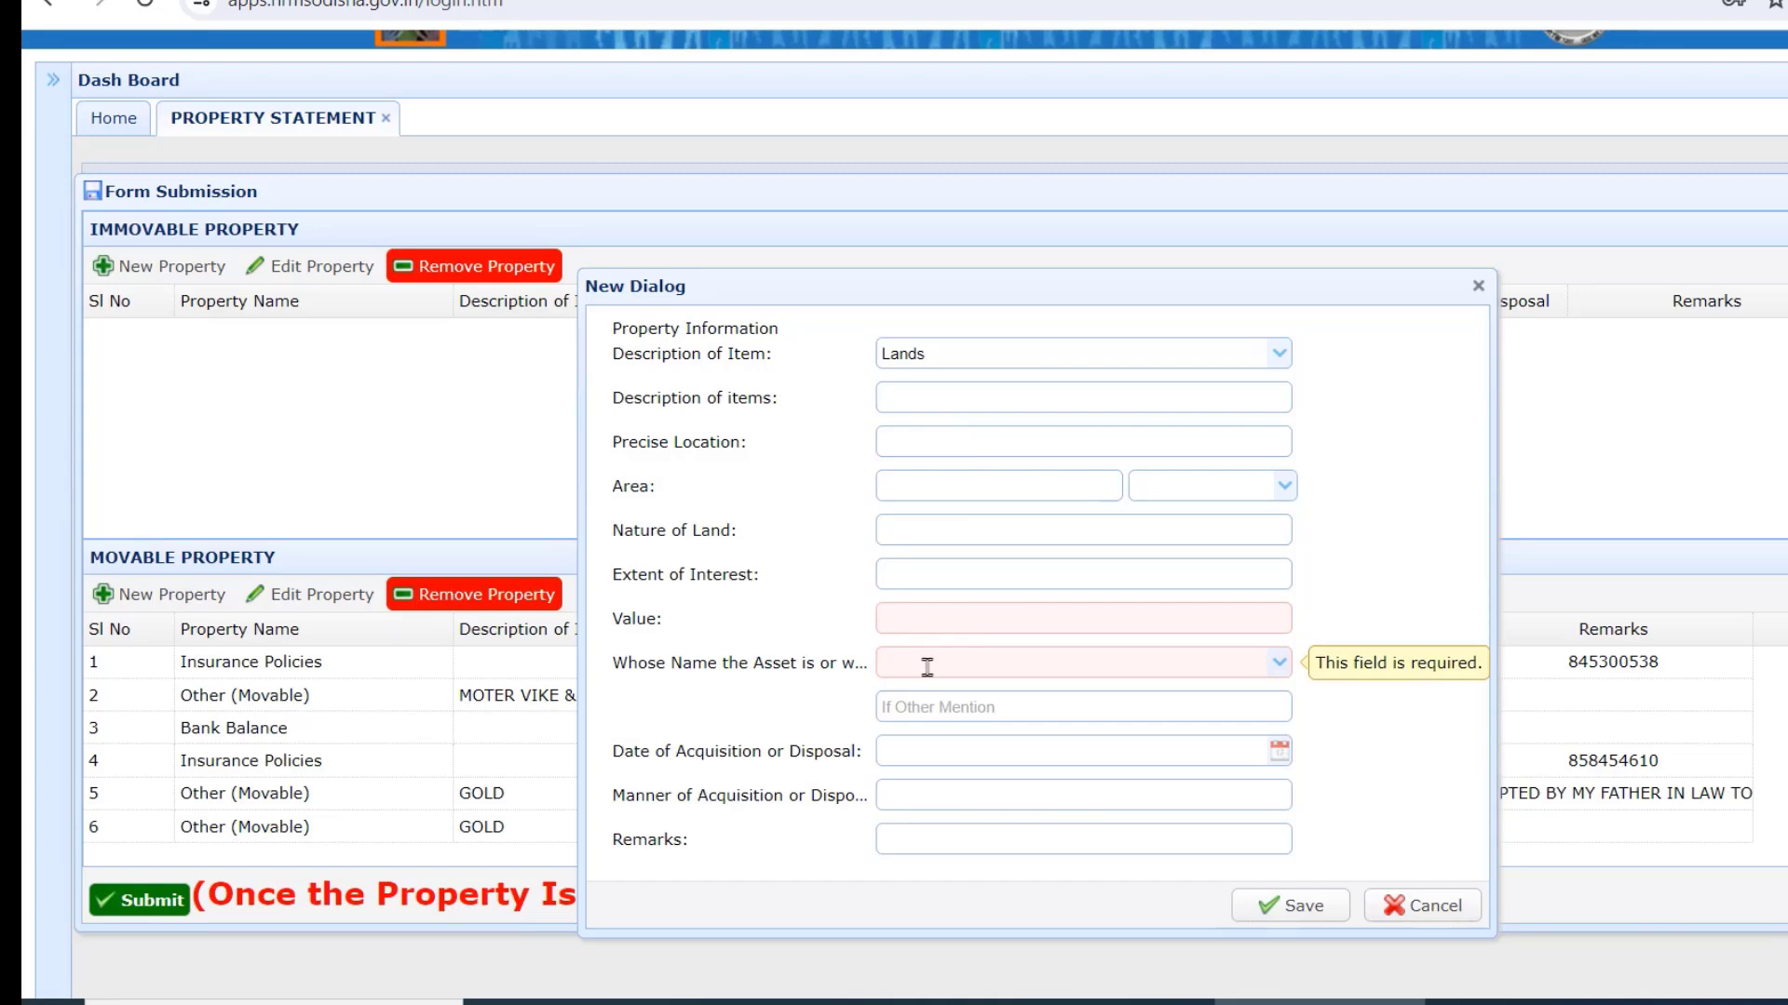
click(1479, 286)
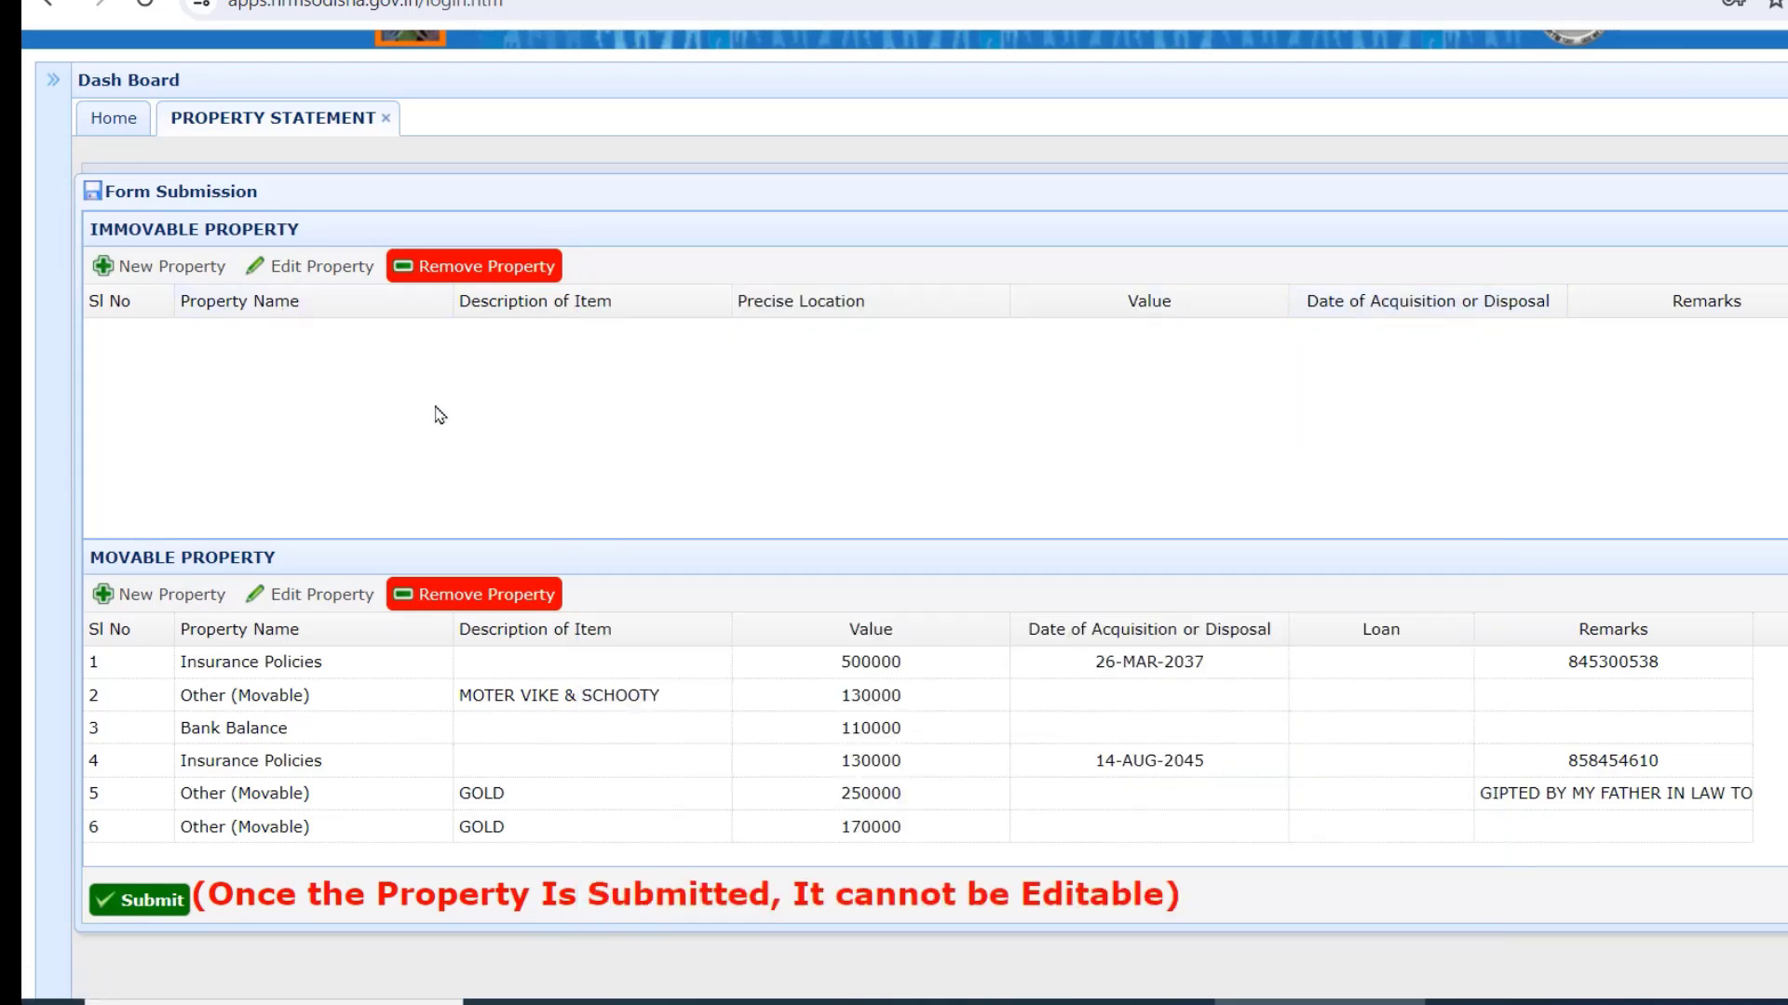
scroll(447, 513, down, 1)
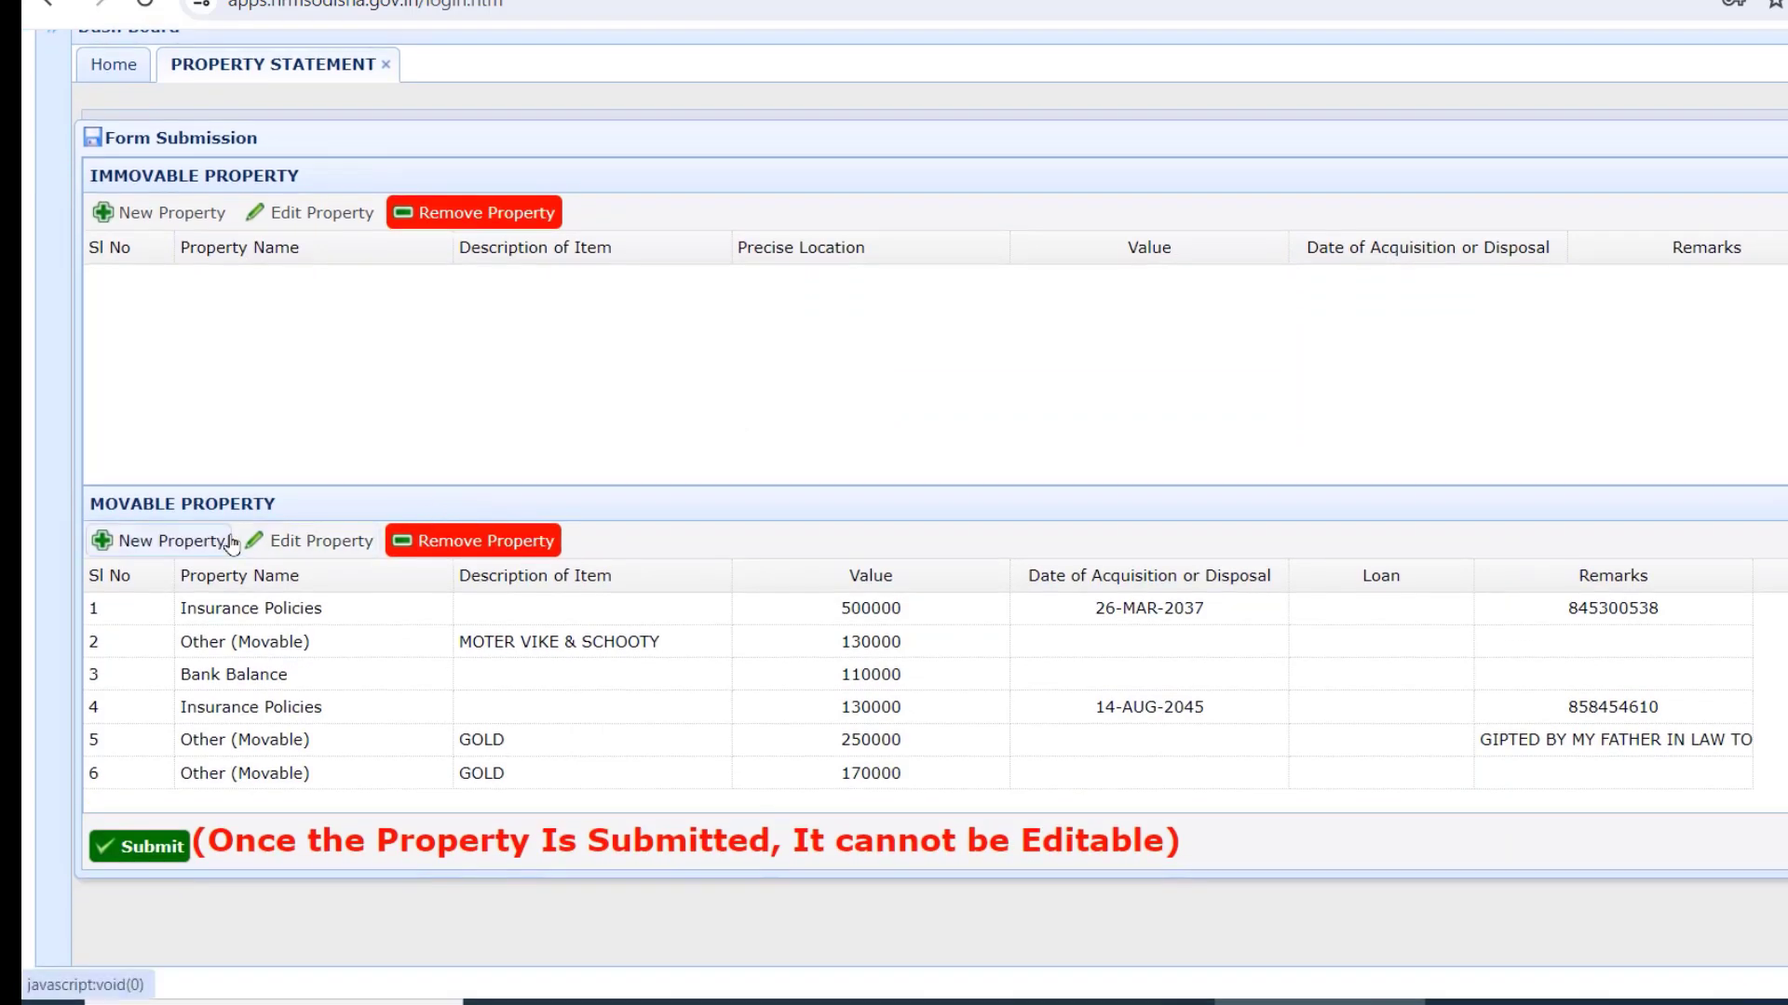
click(178, 553)
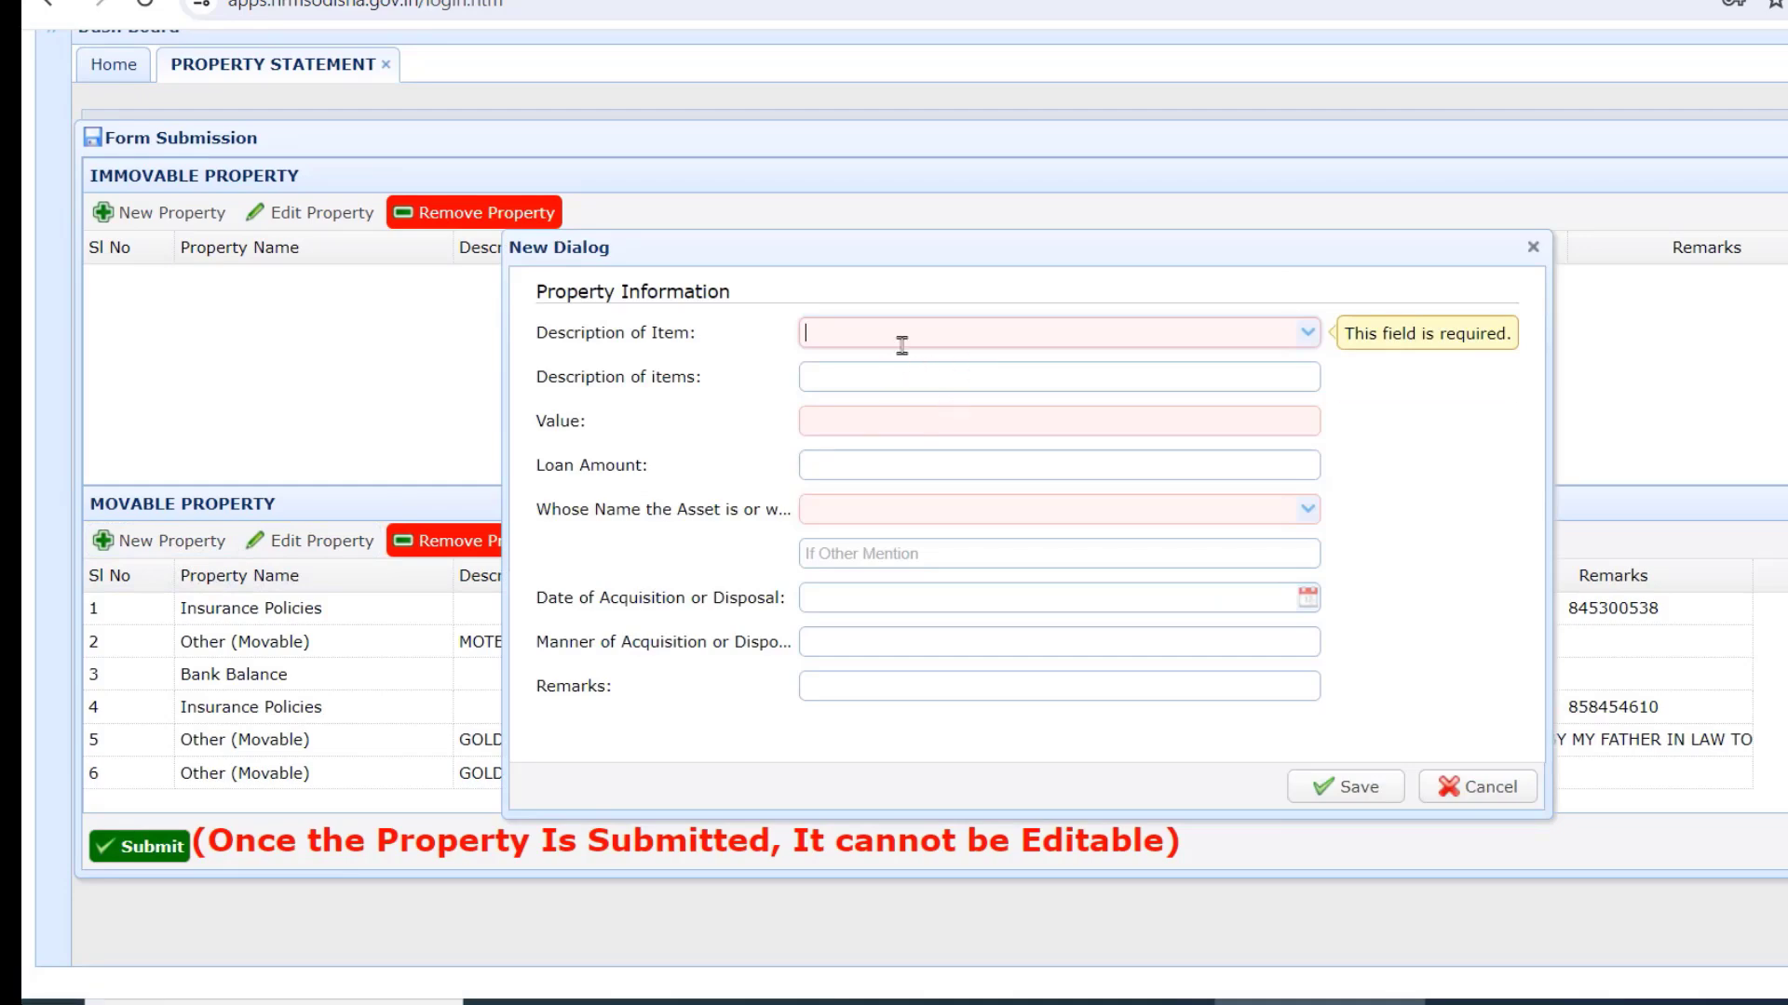
click(1304, 335)
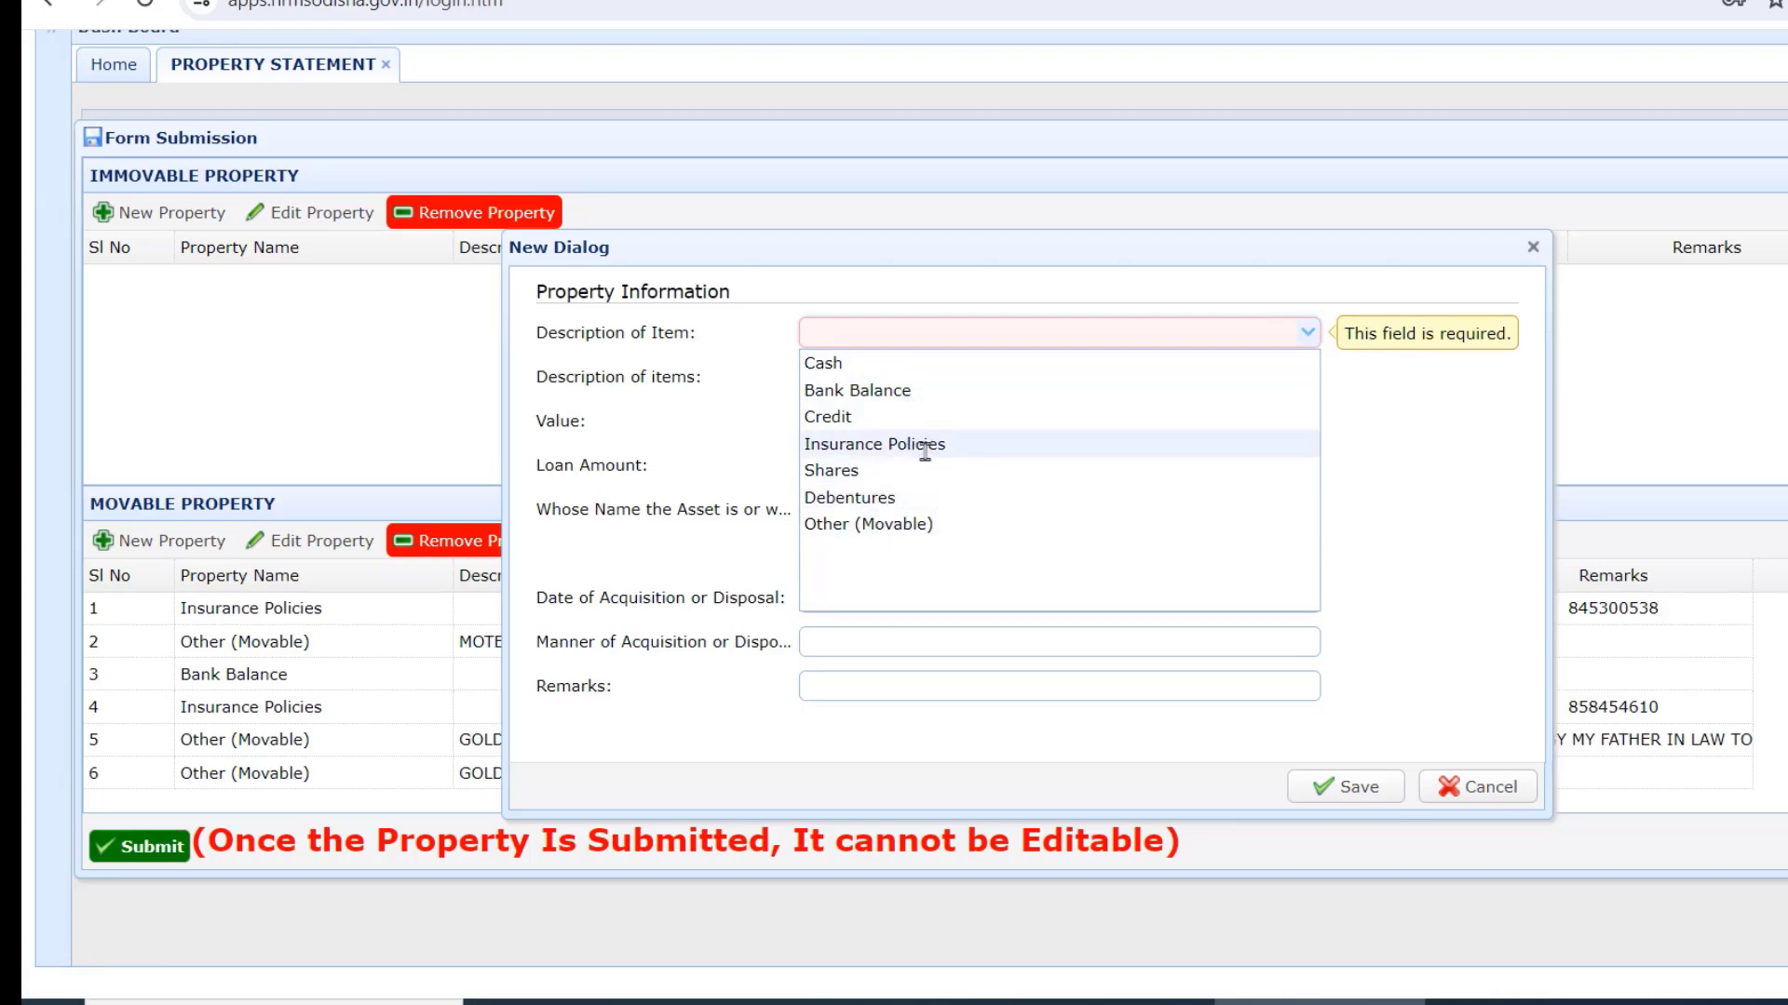
click(858, 409)
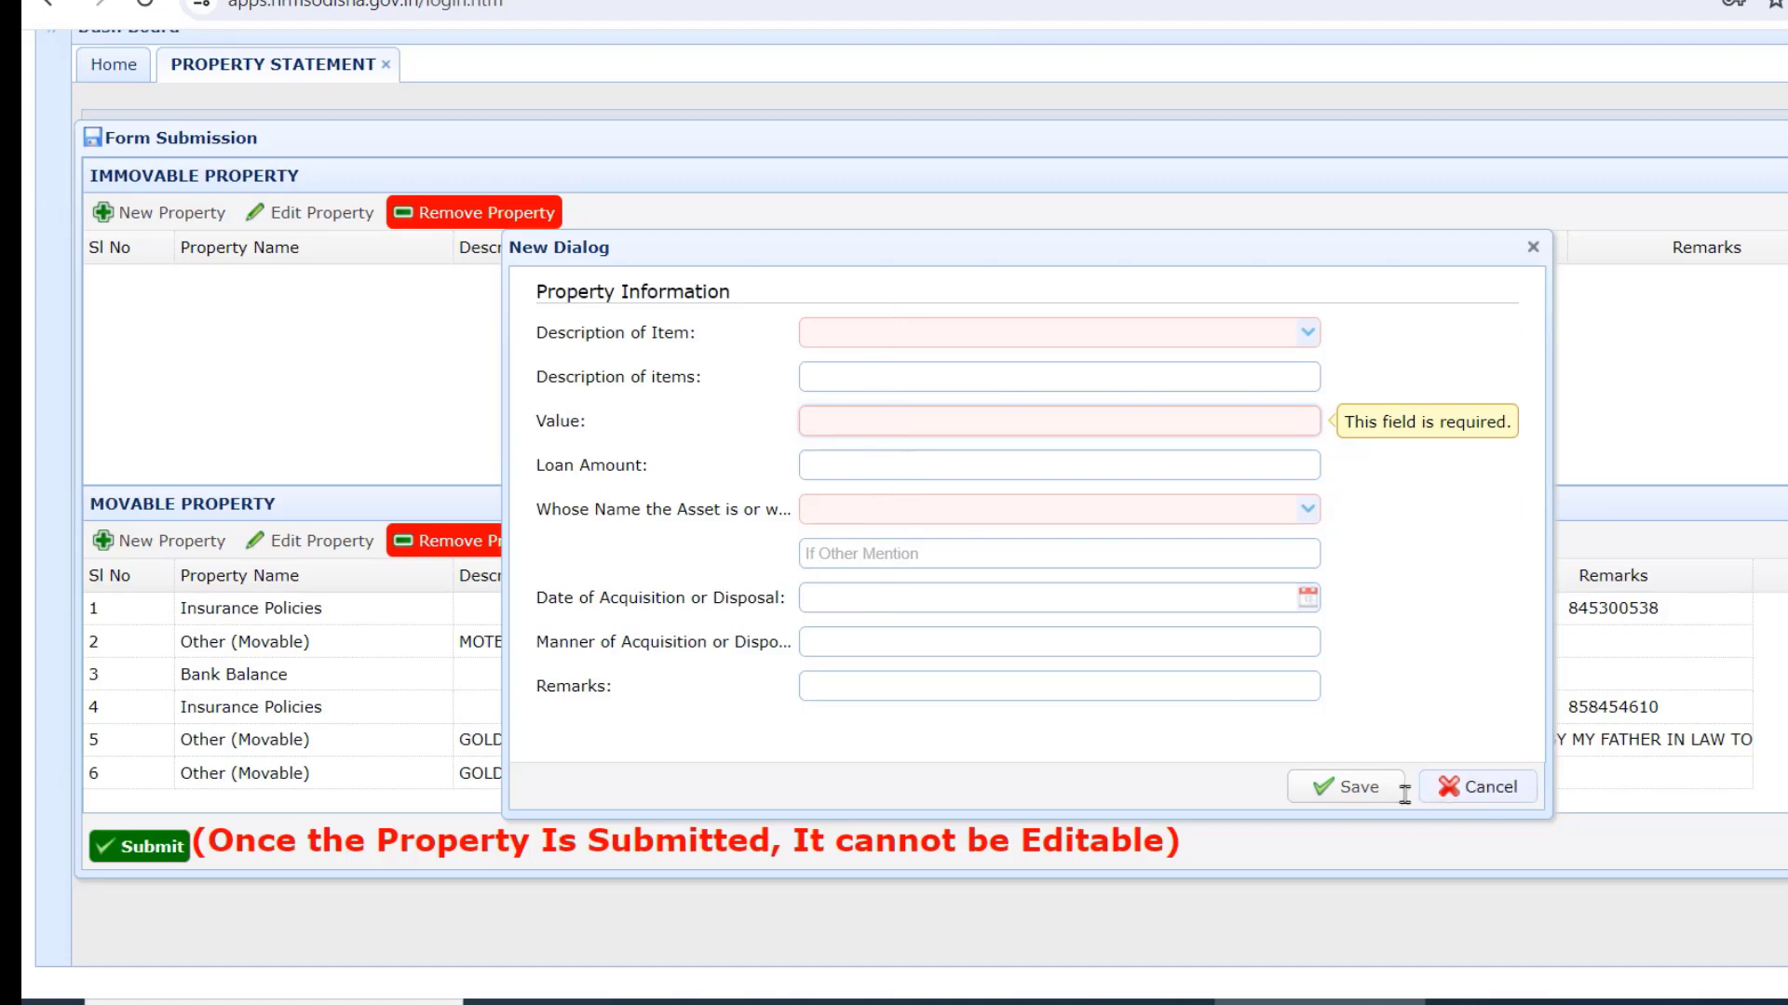
click(1488, 791)
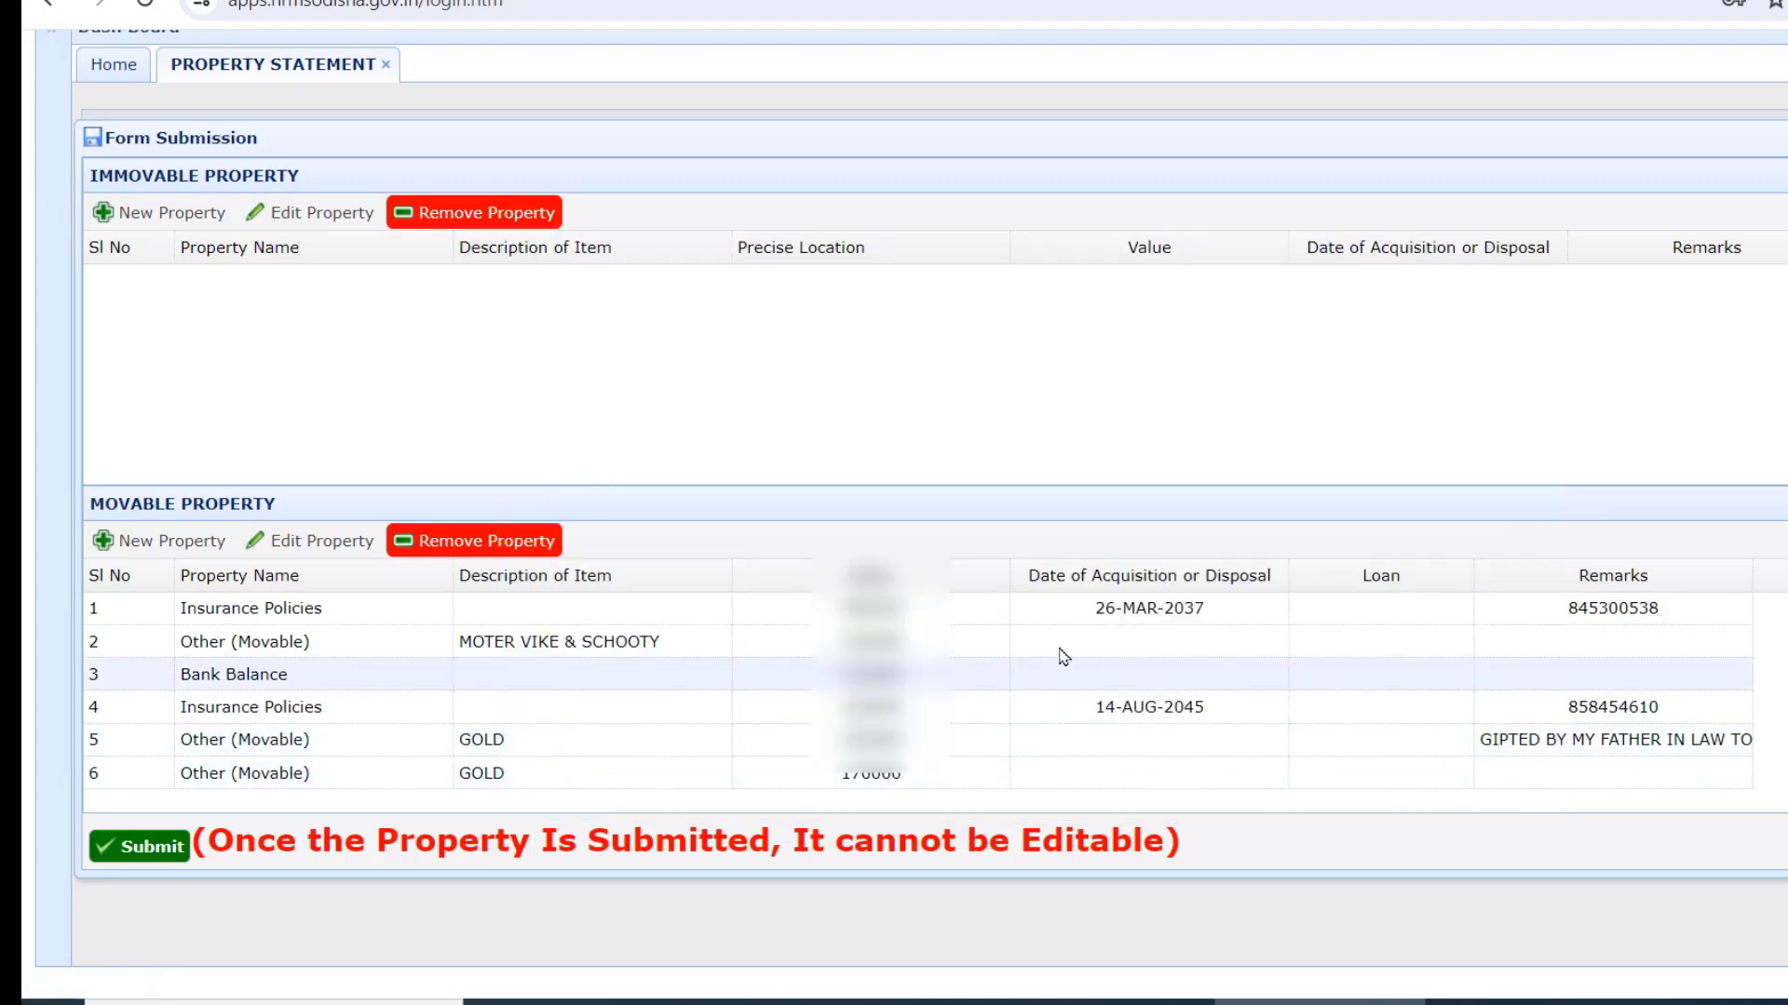
- Add a movable property entry for Cash with a value of 25000, held in the name of SELF, and save it
click(133, 550)
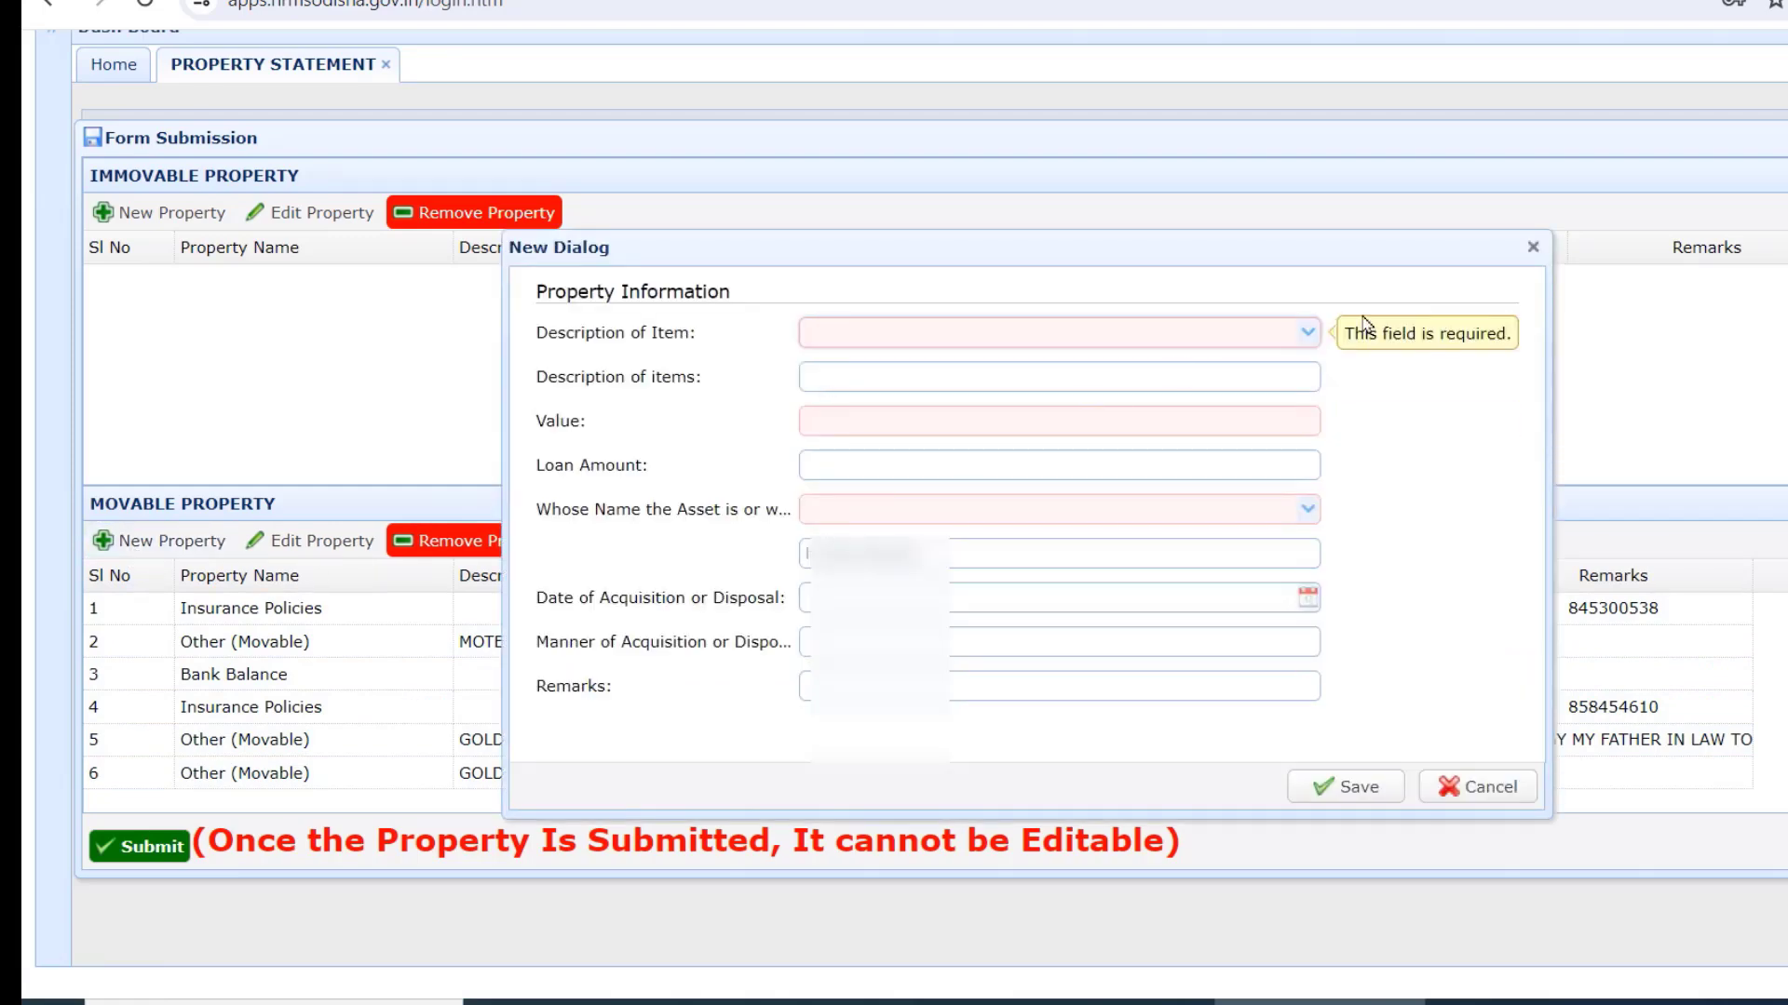
click(1307, 333)
click(1051, 373)
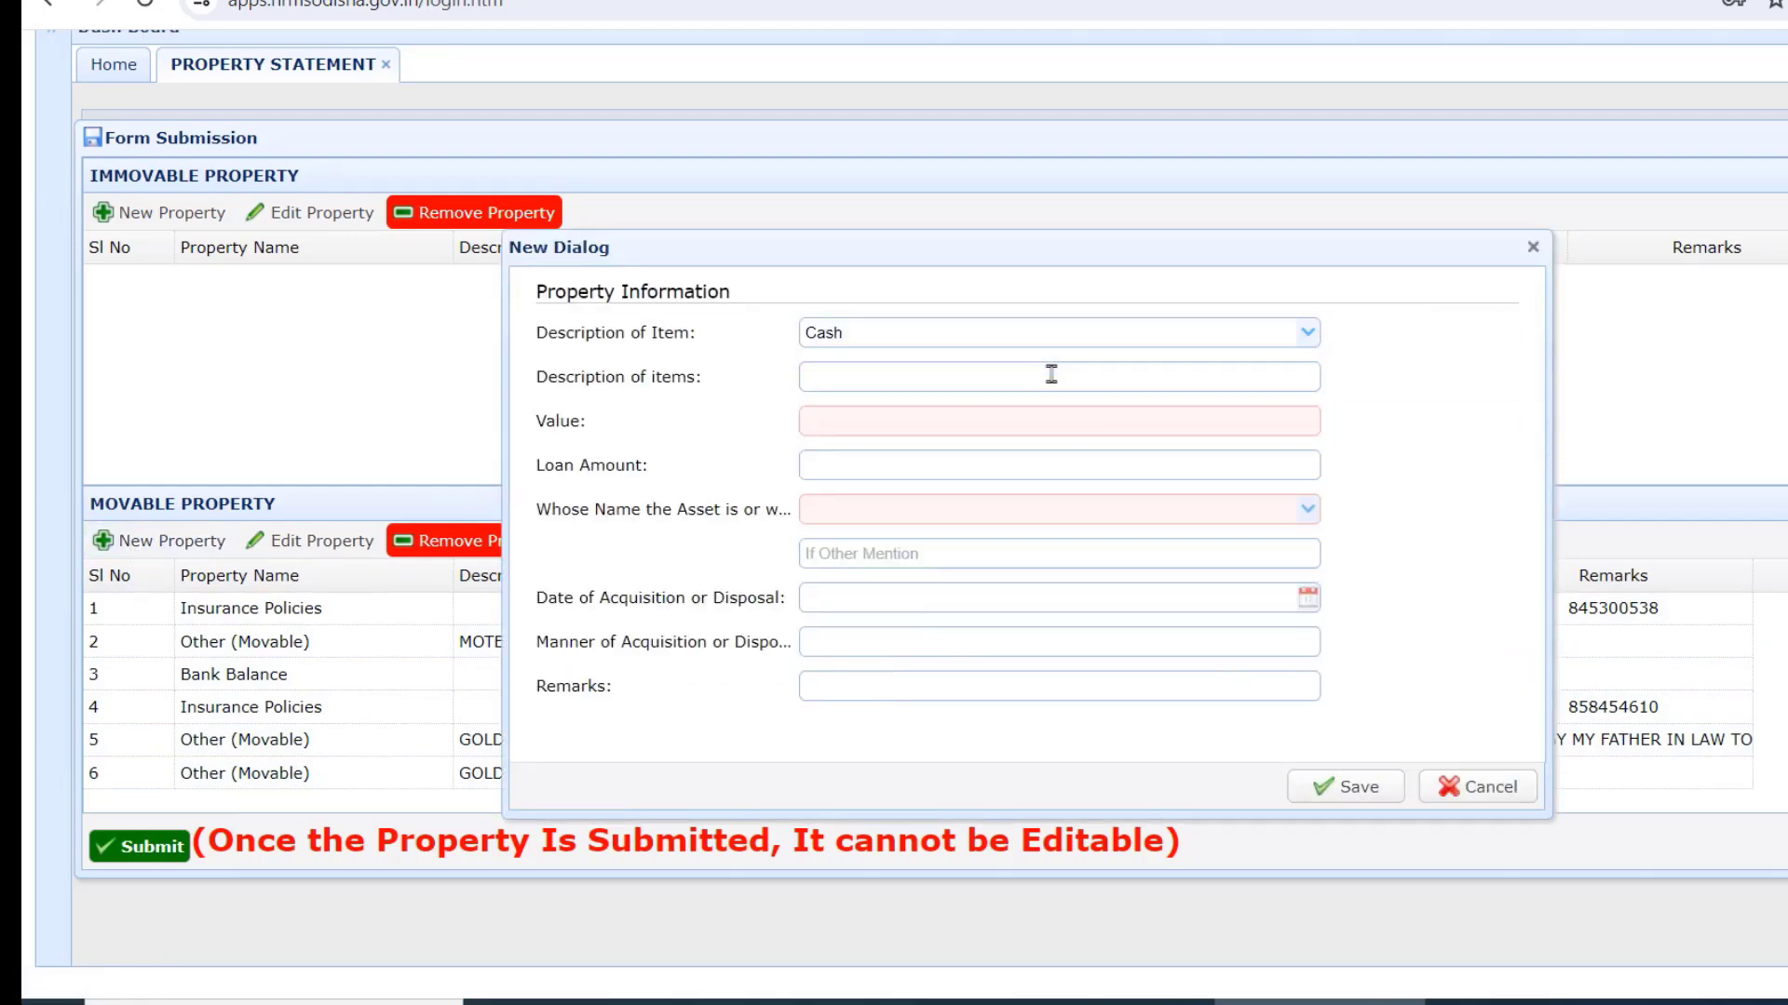
click(838, 423)
text(25000)
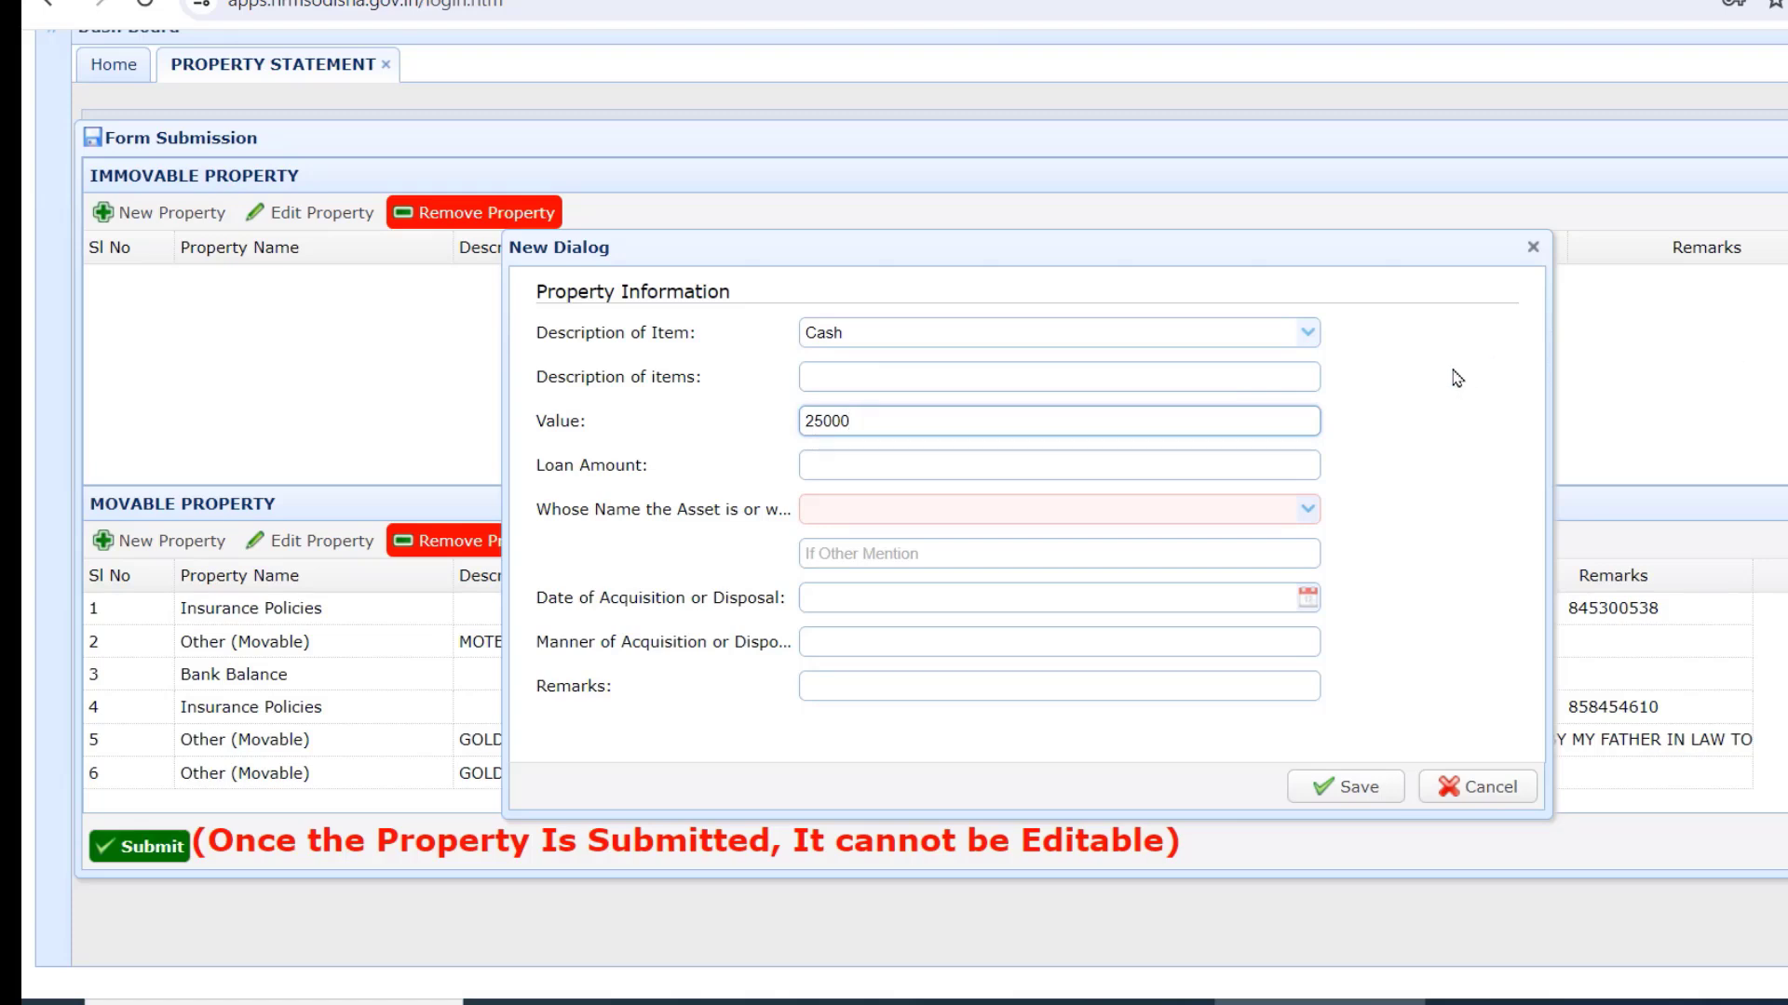
click(1307, 512)
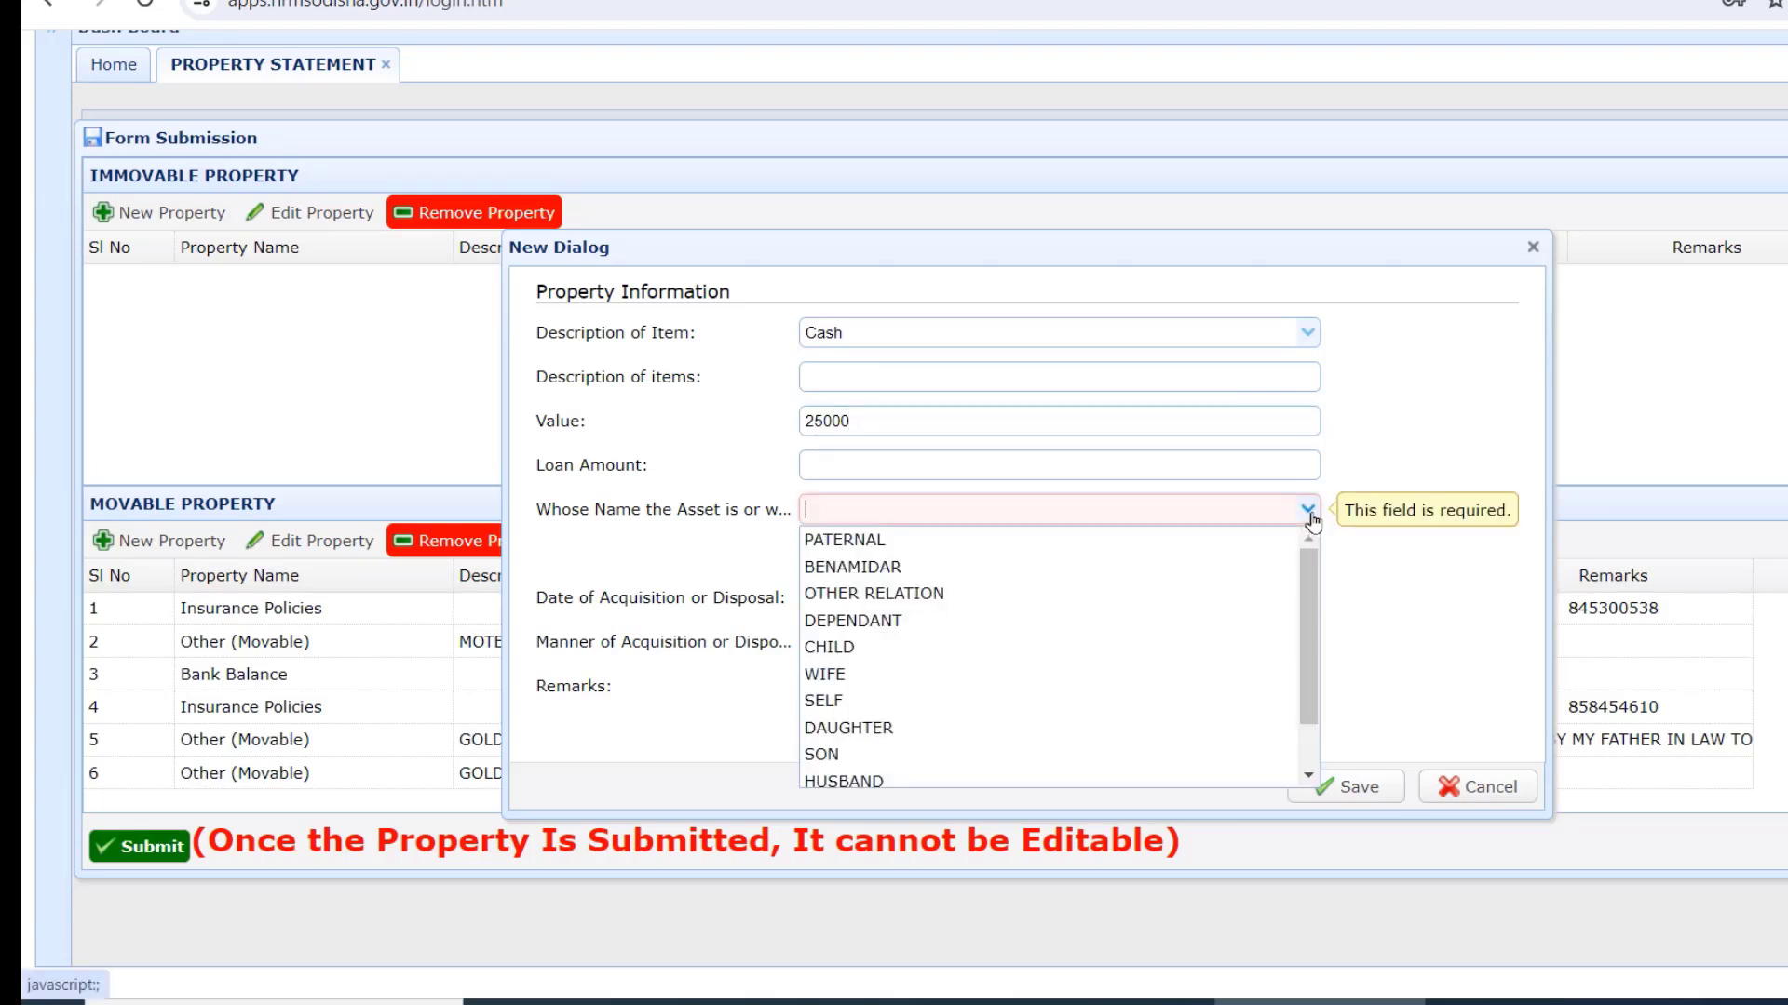
click(1021, 701)
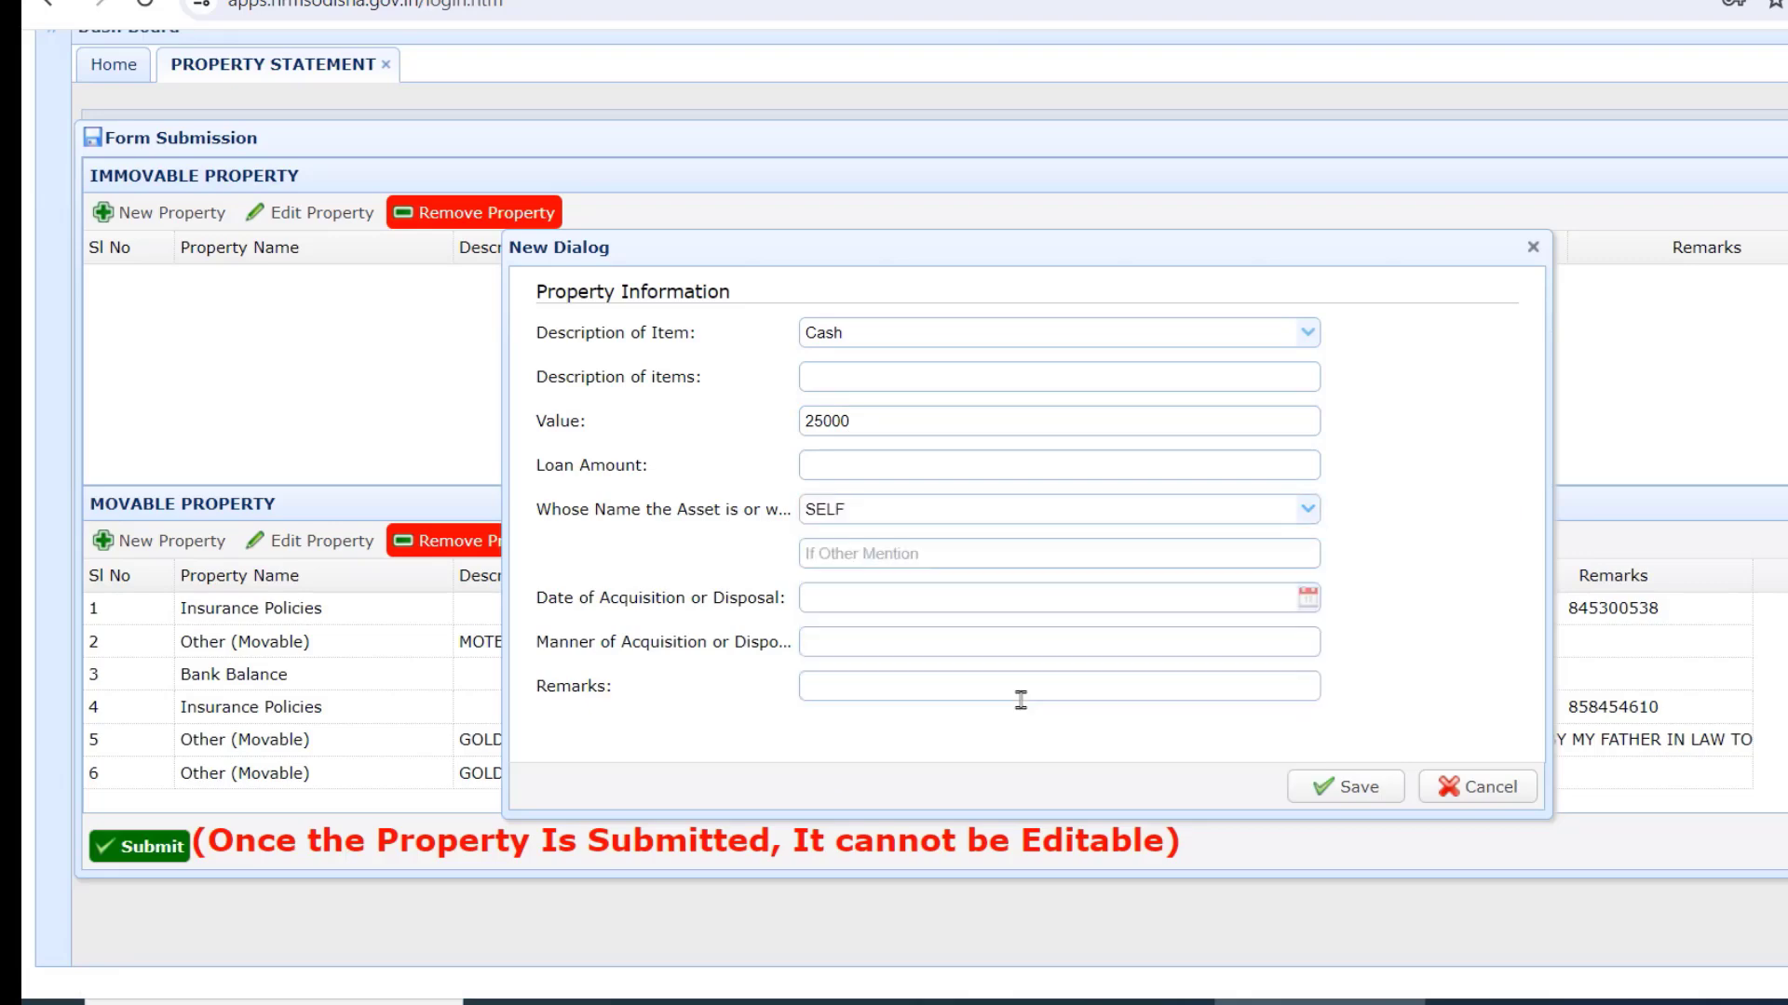
click(1355, 790)
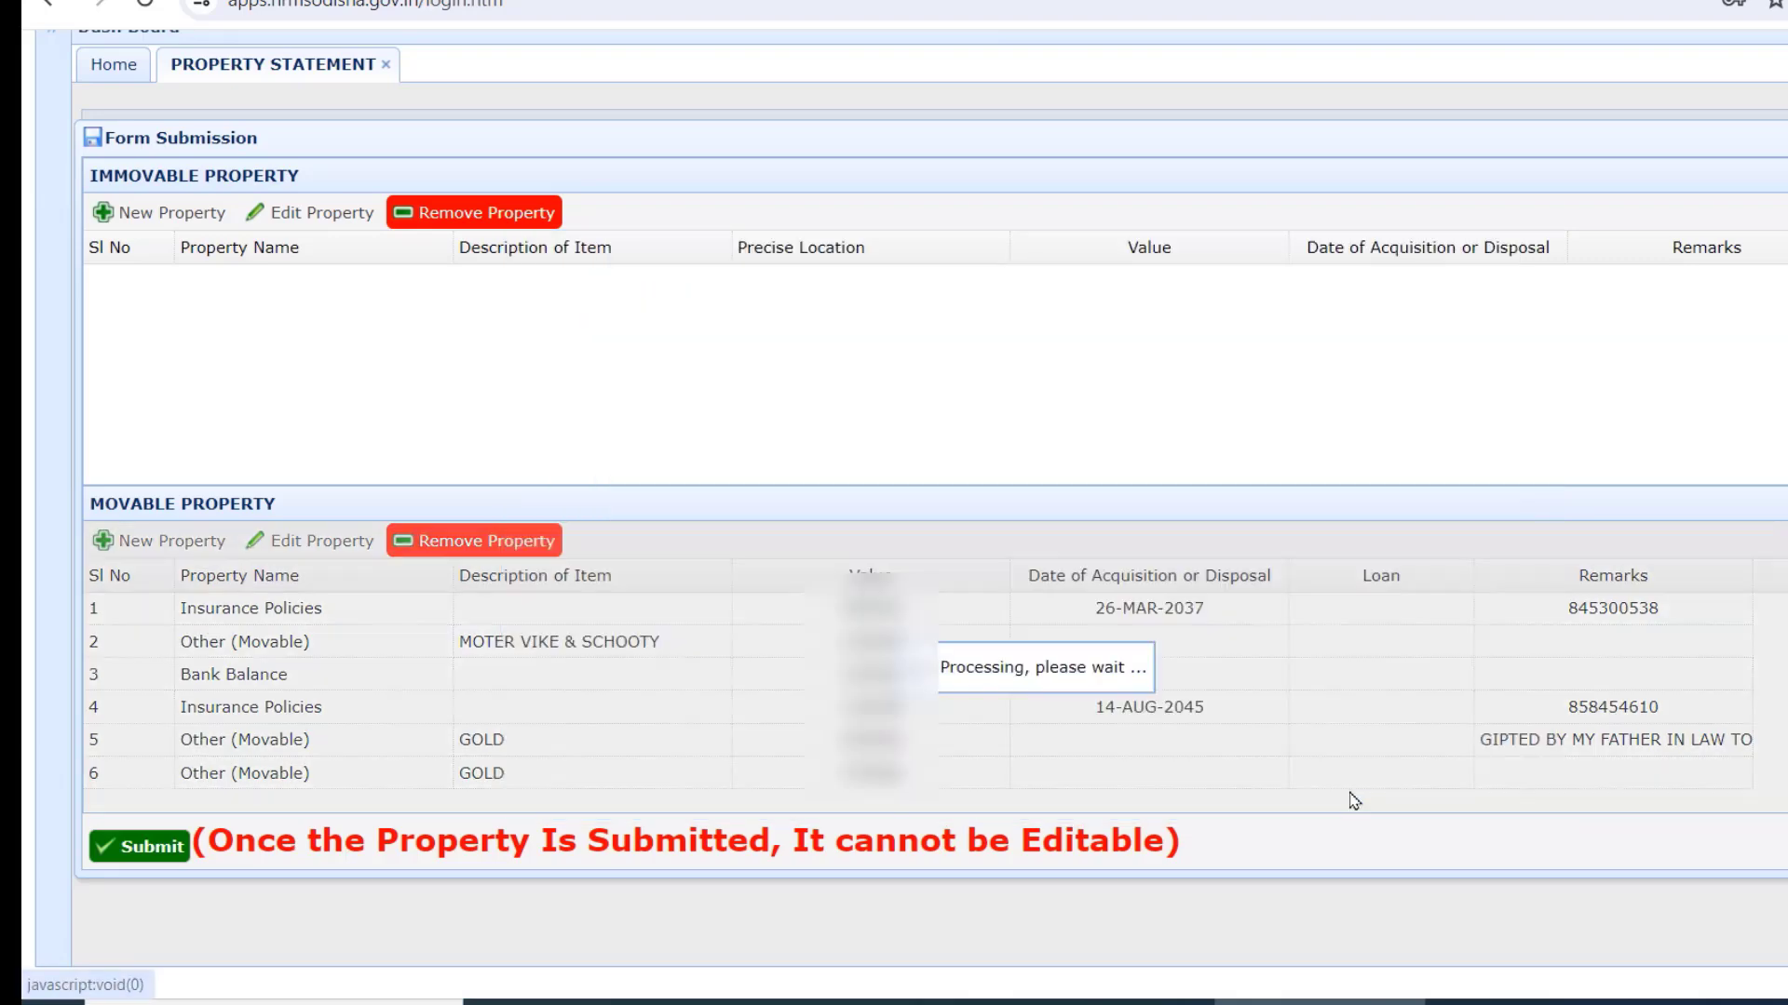
scroll(1350, 794, down, 1)
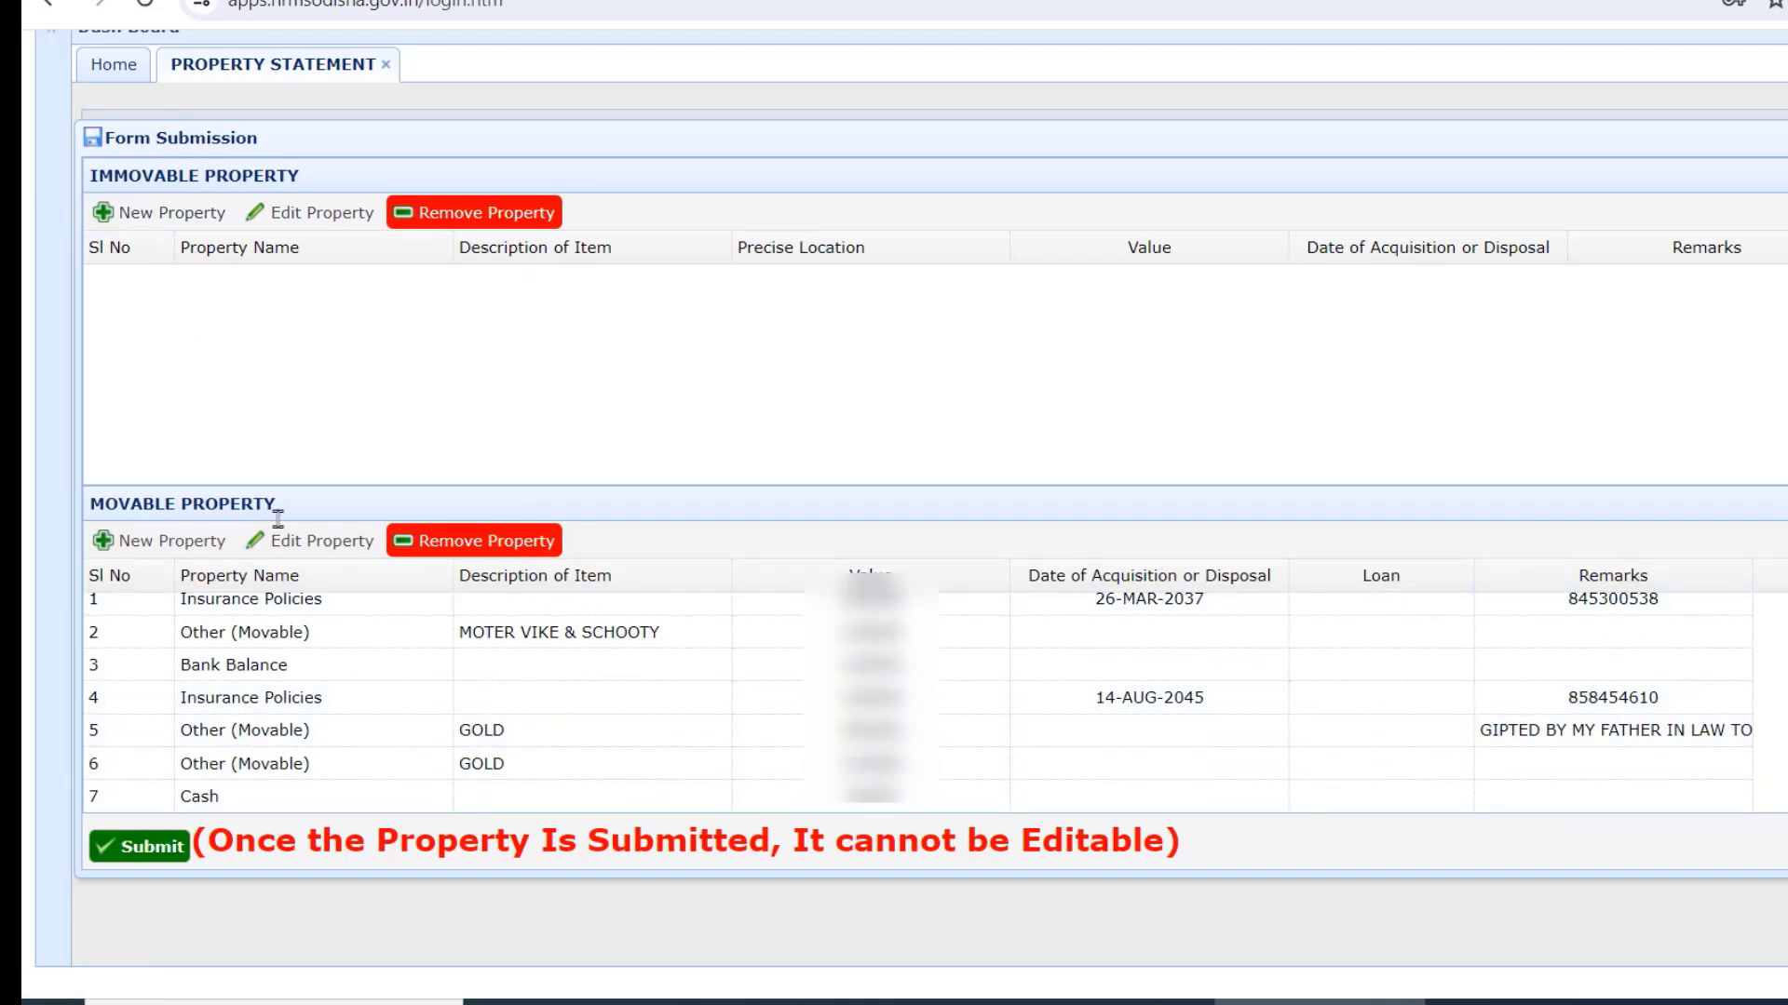
click(155, 850)
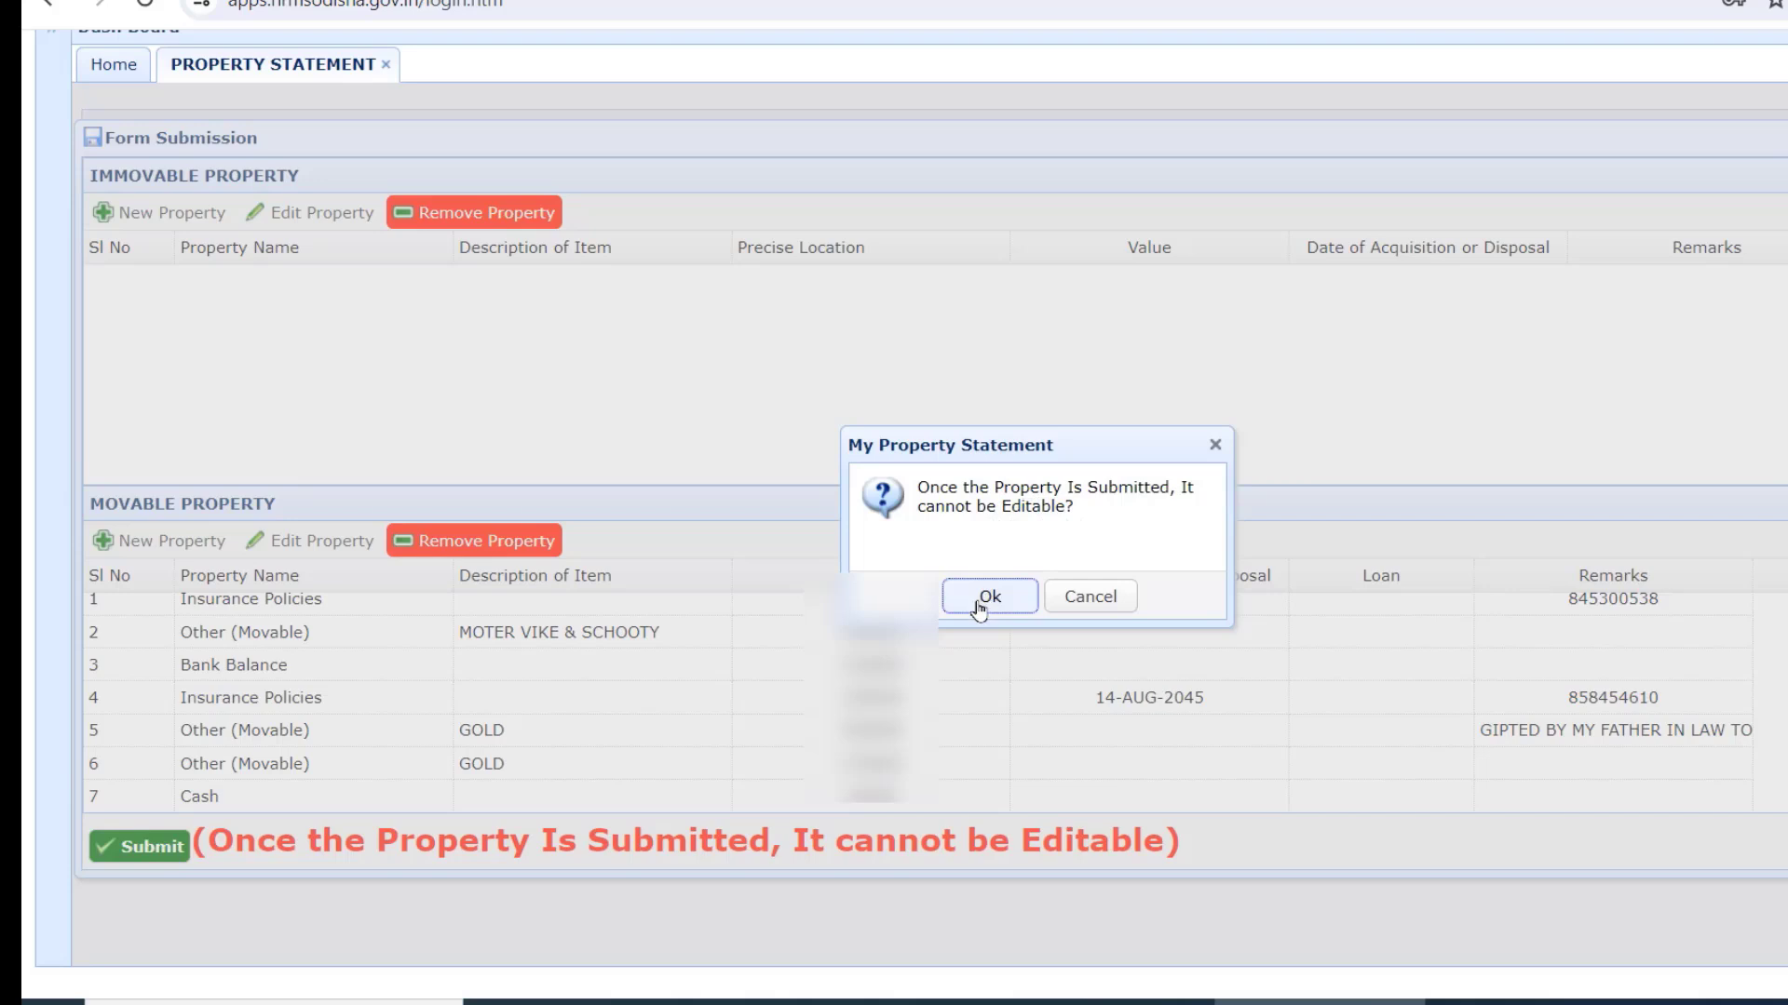
click(1089, 598)
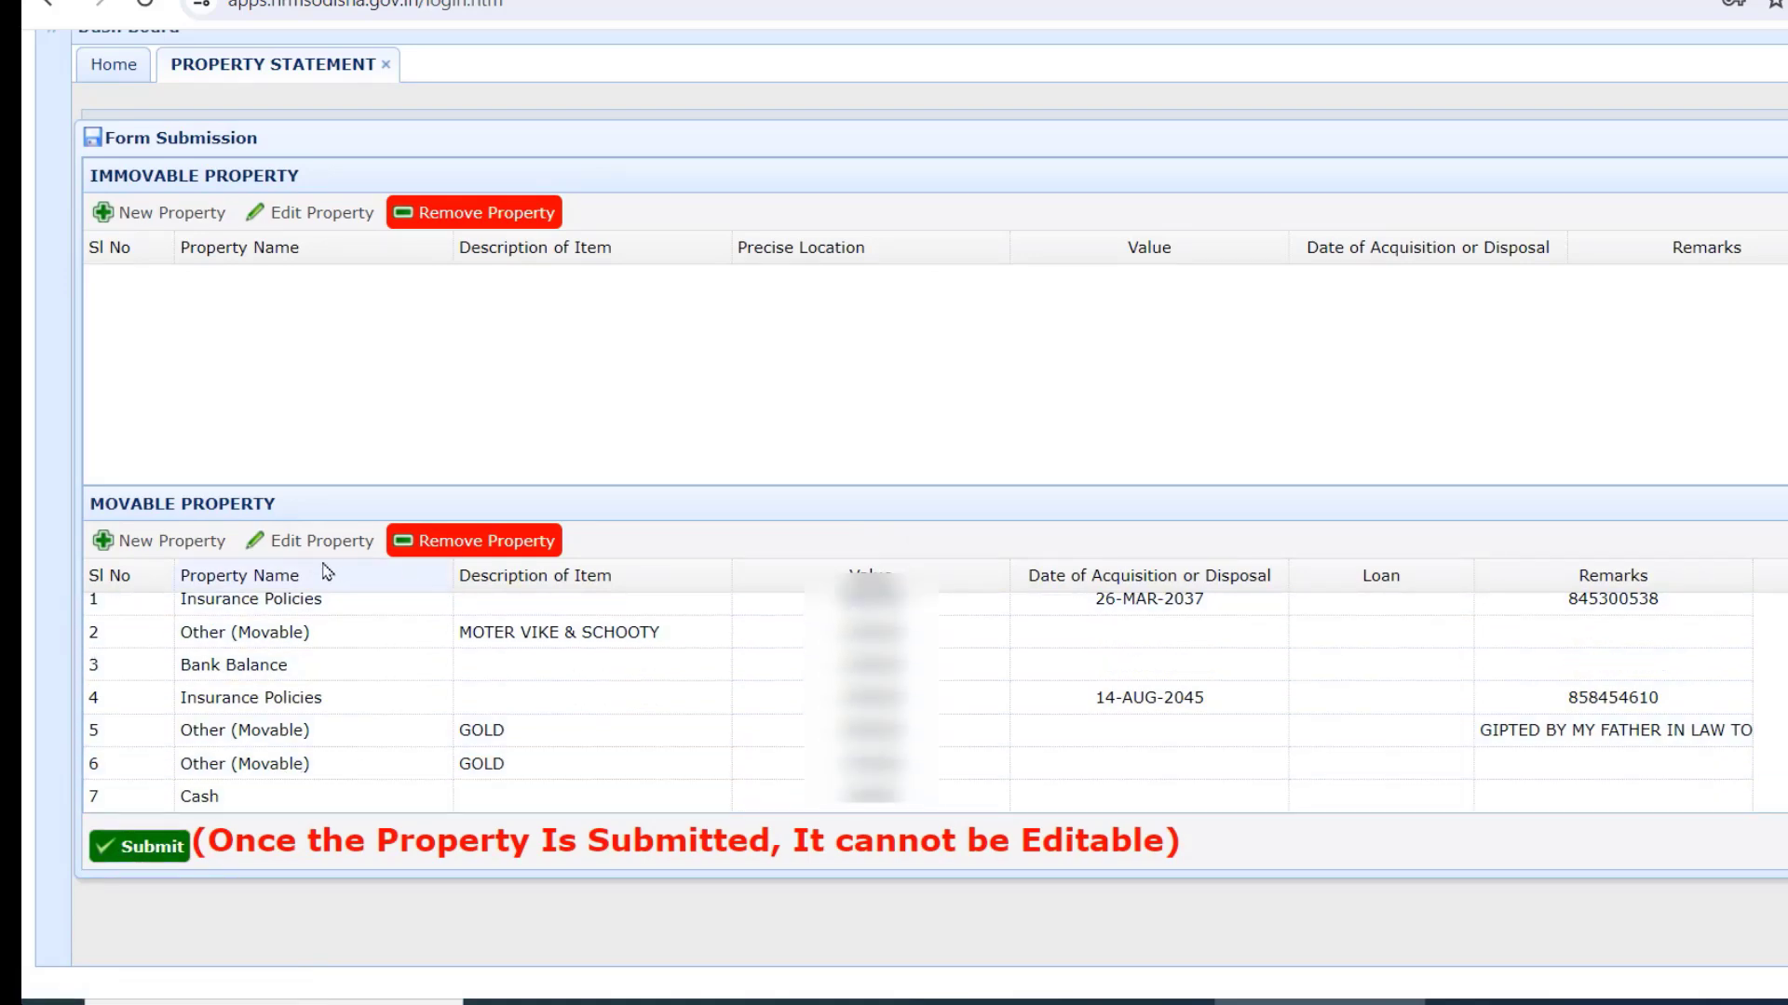
click(235, 666)
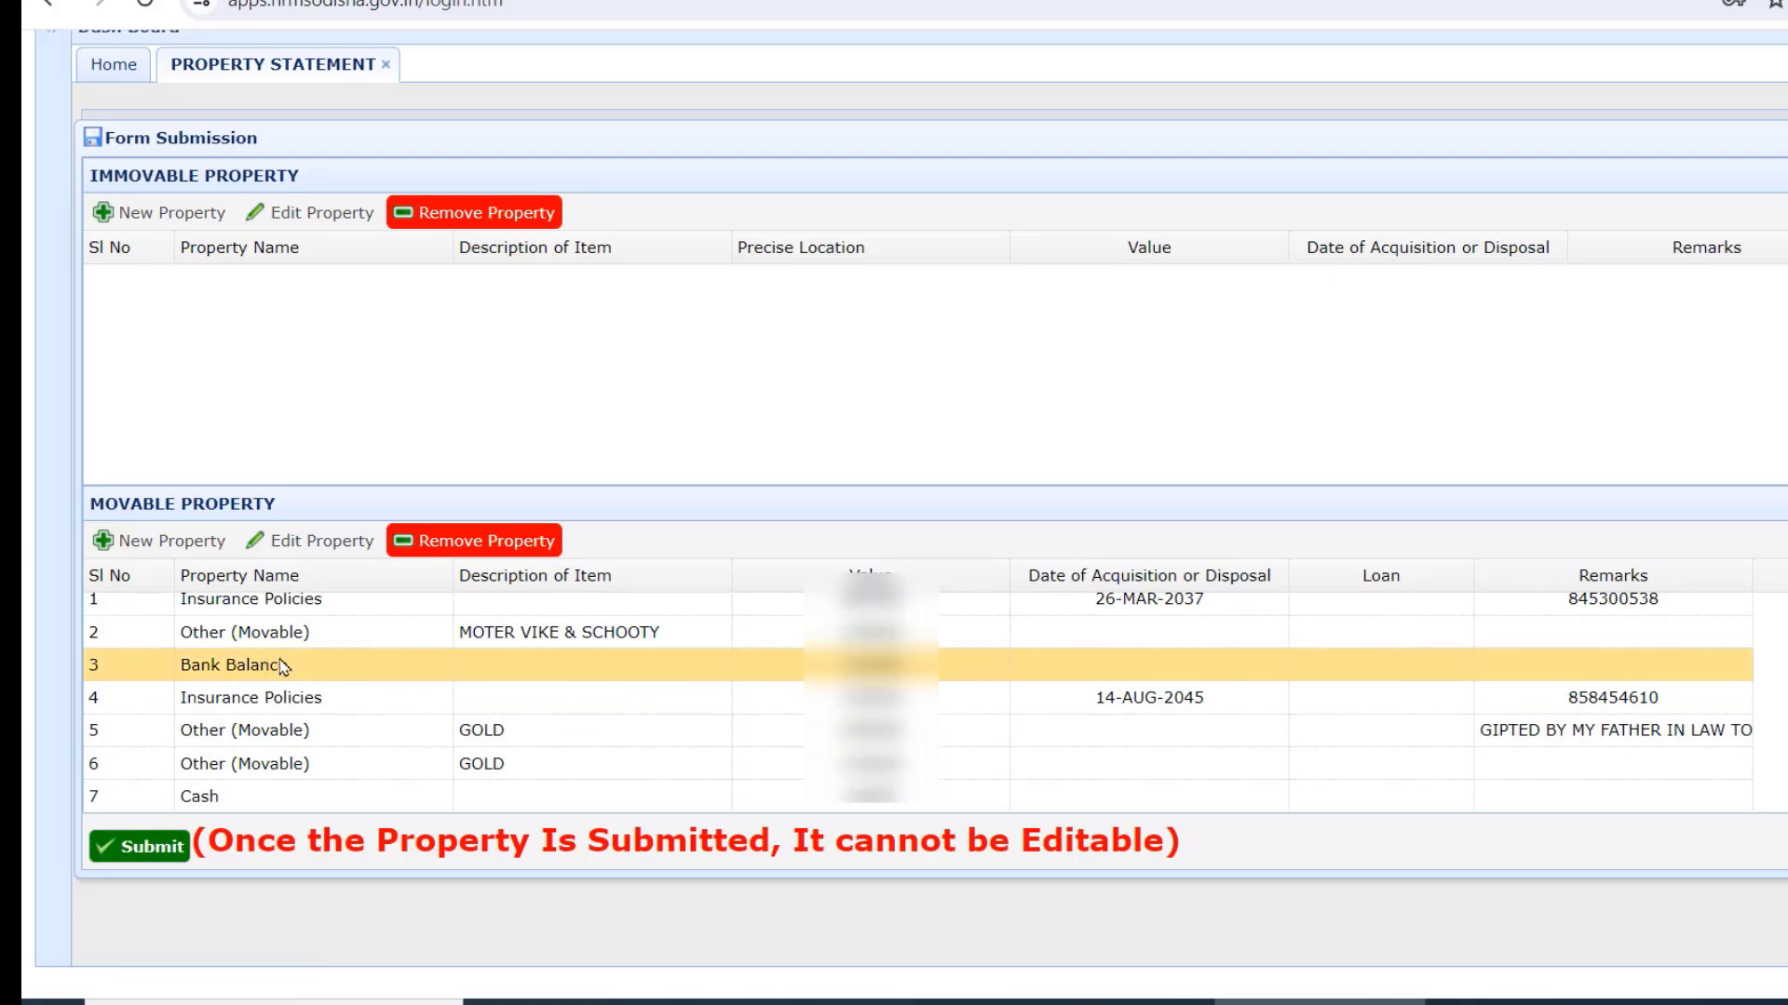
click(311, 541)
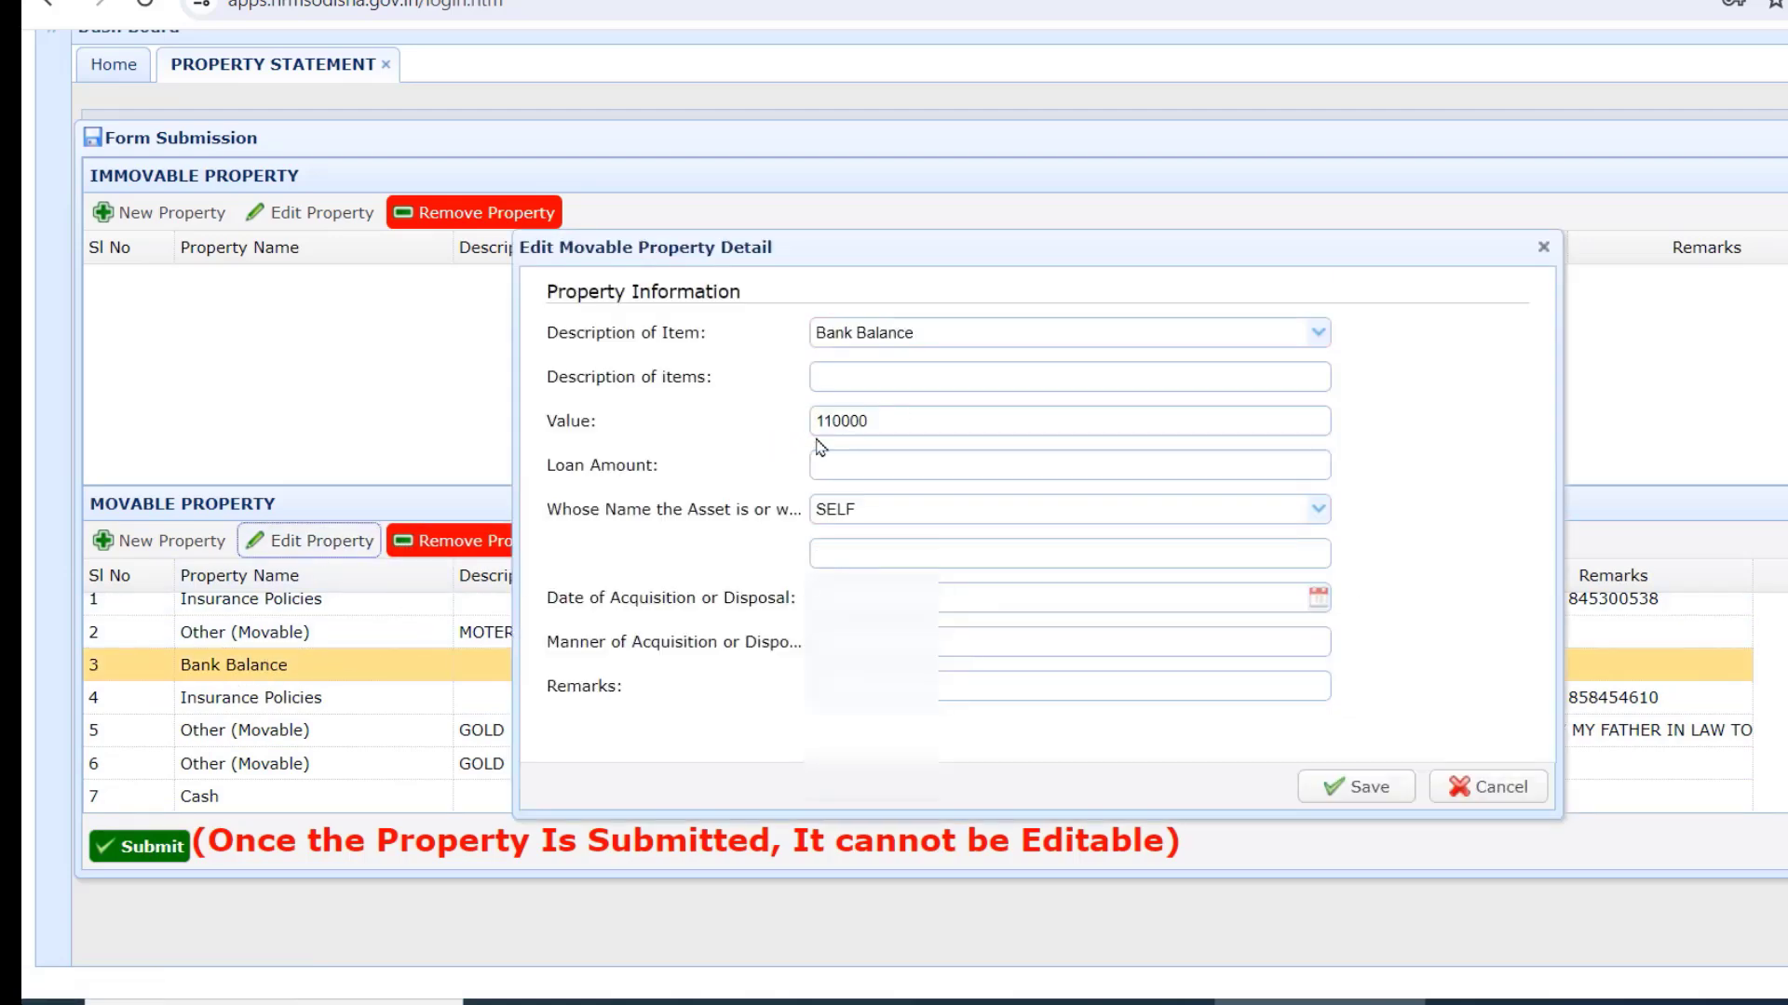
click(1542, 247)
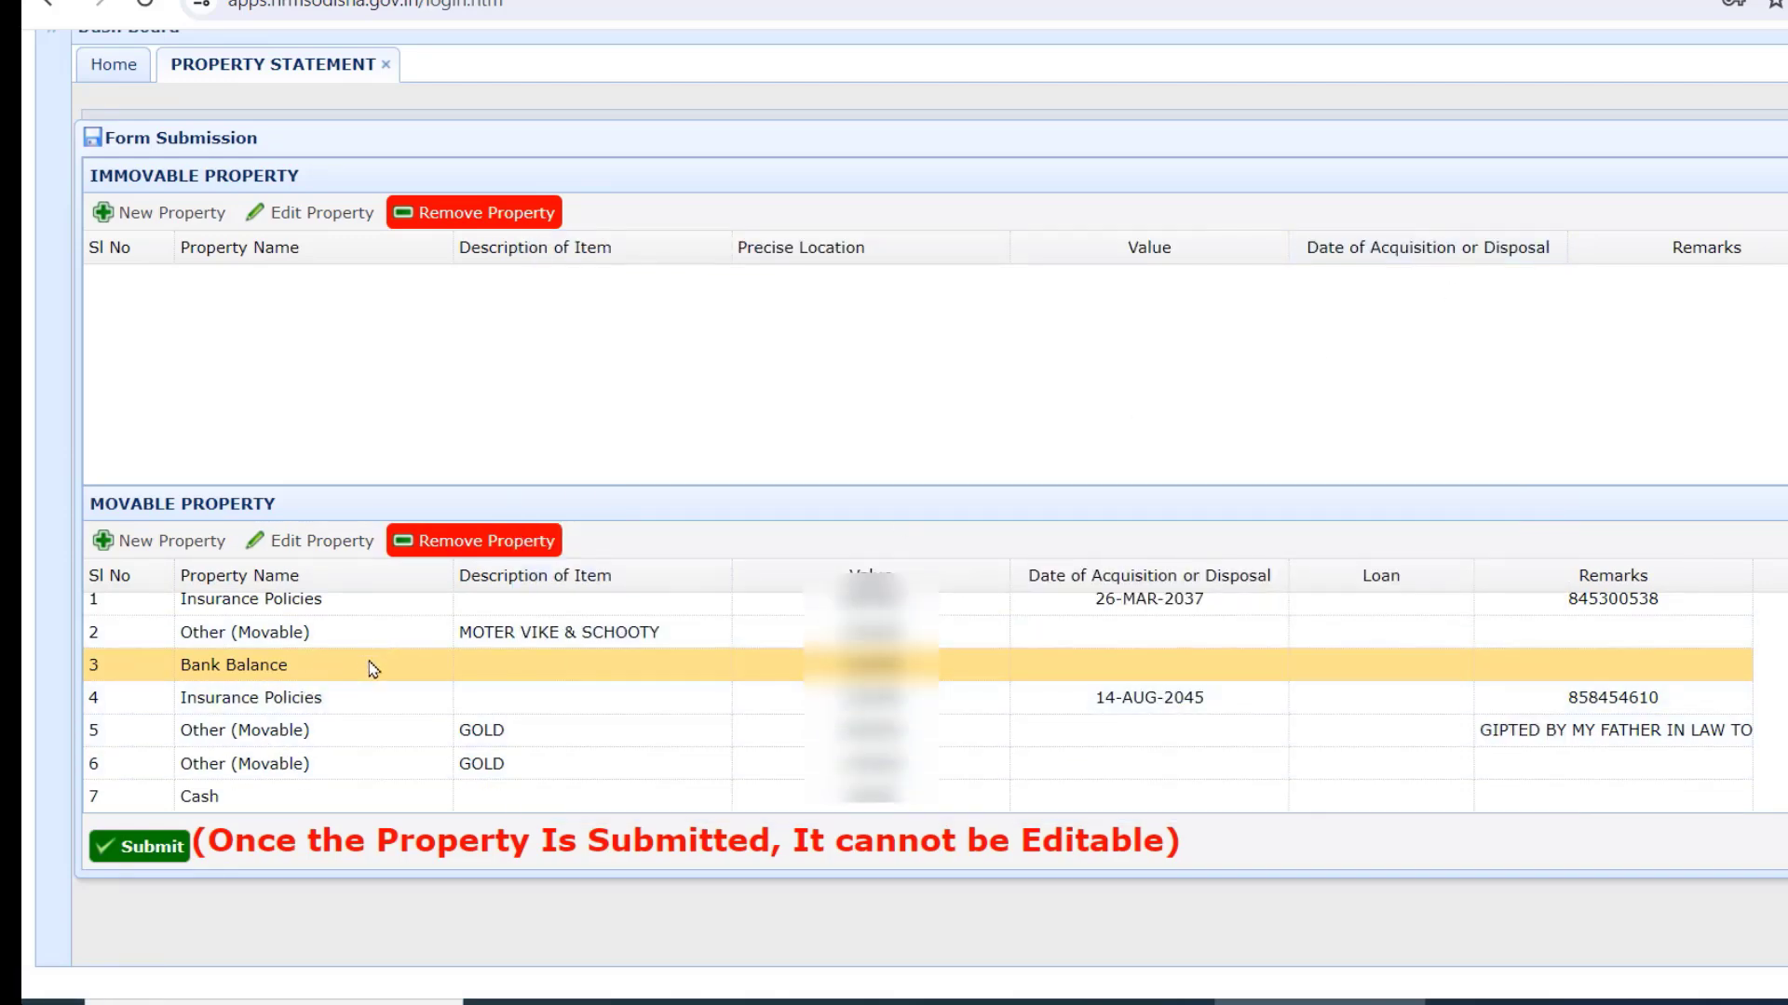
click(238, 741)
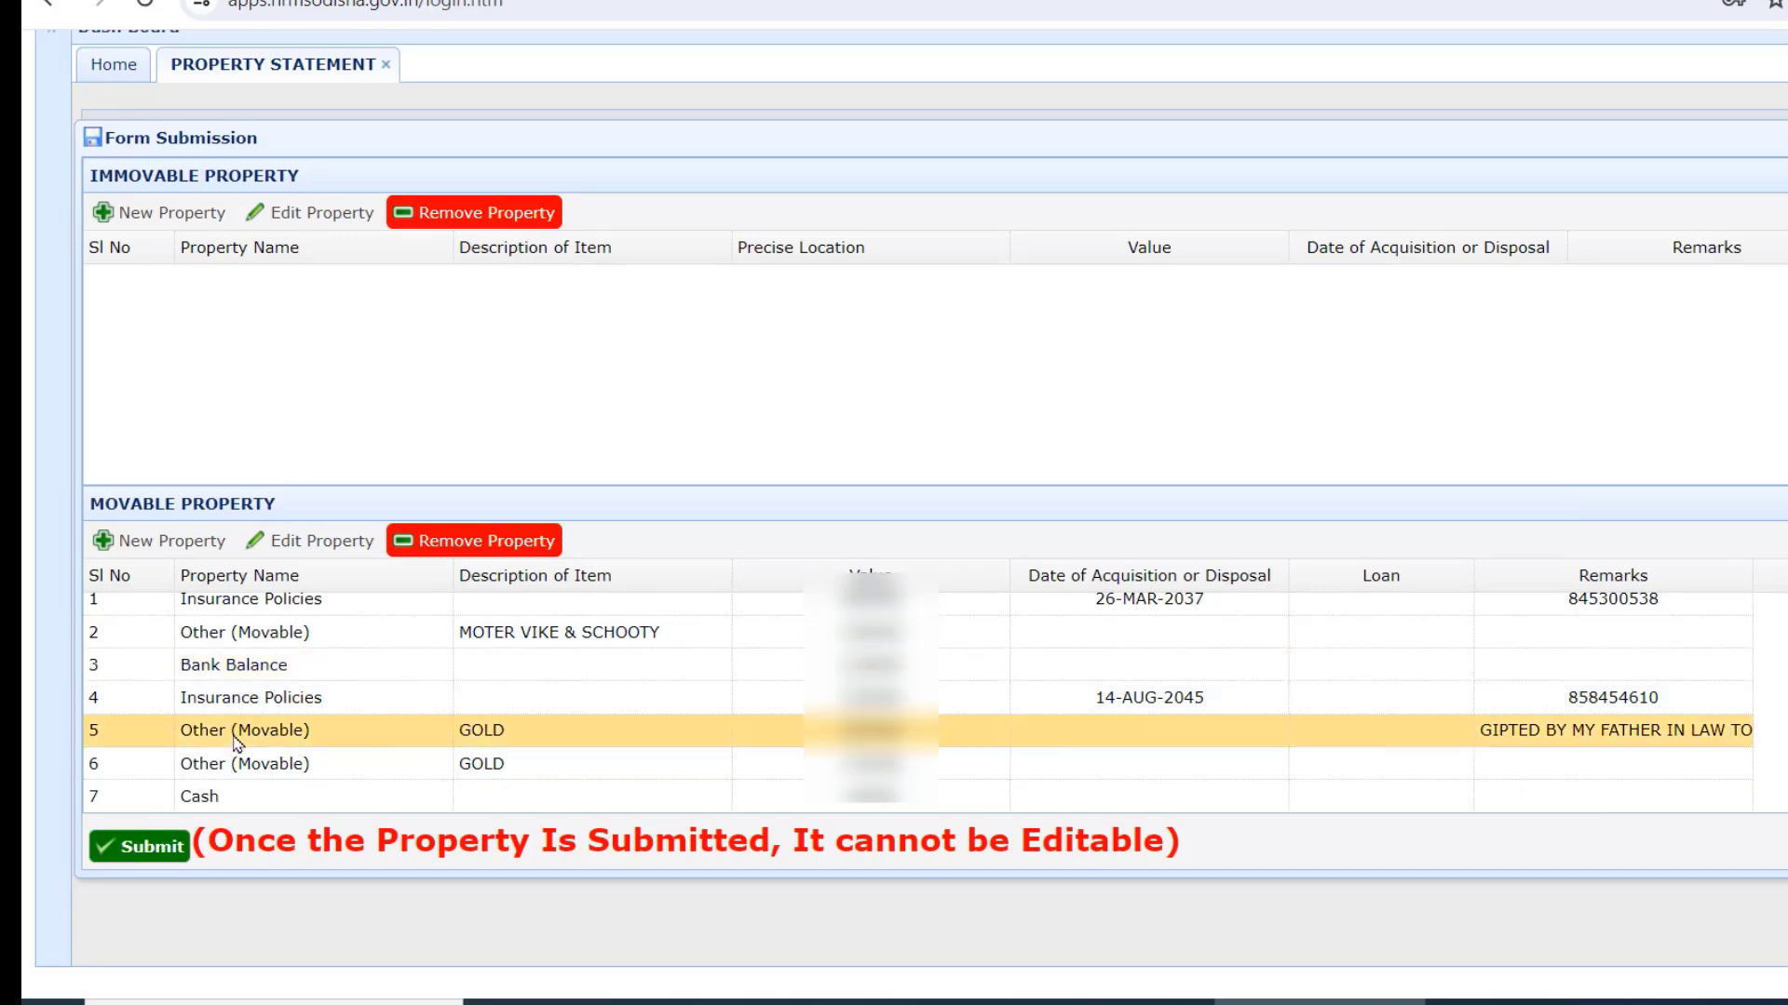
click(496, 555)
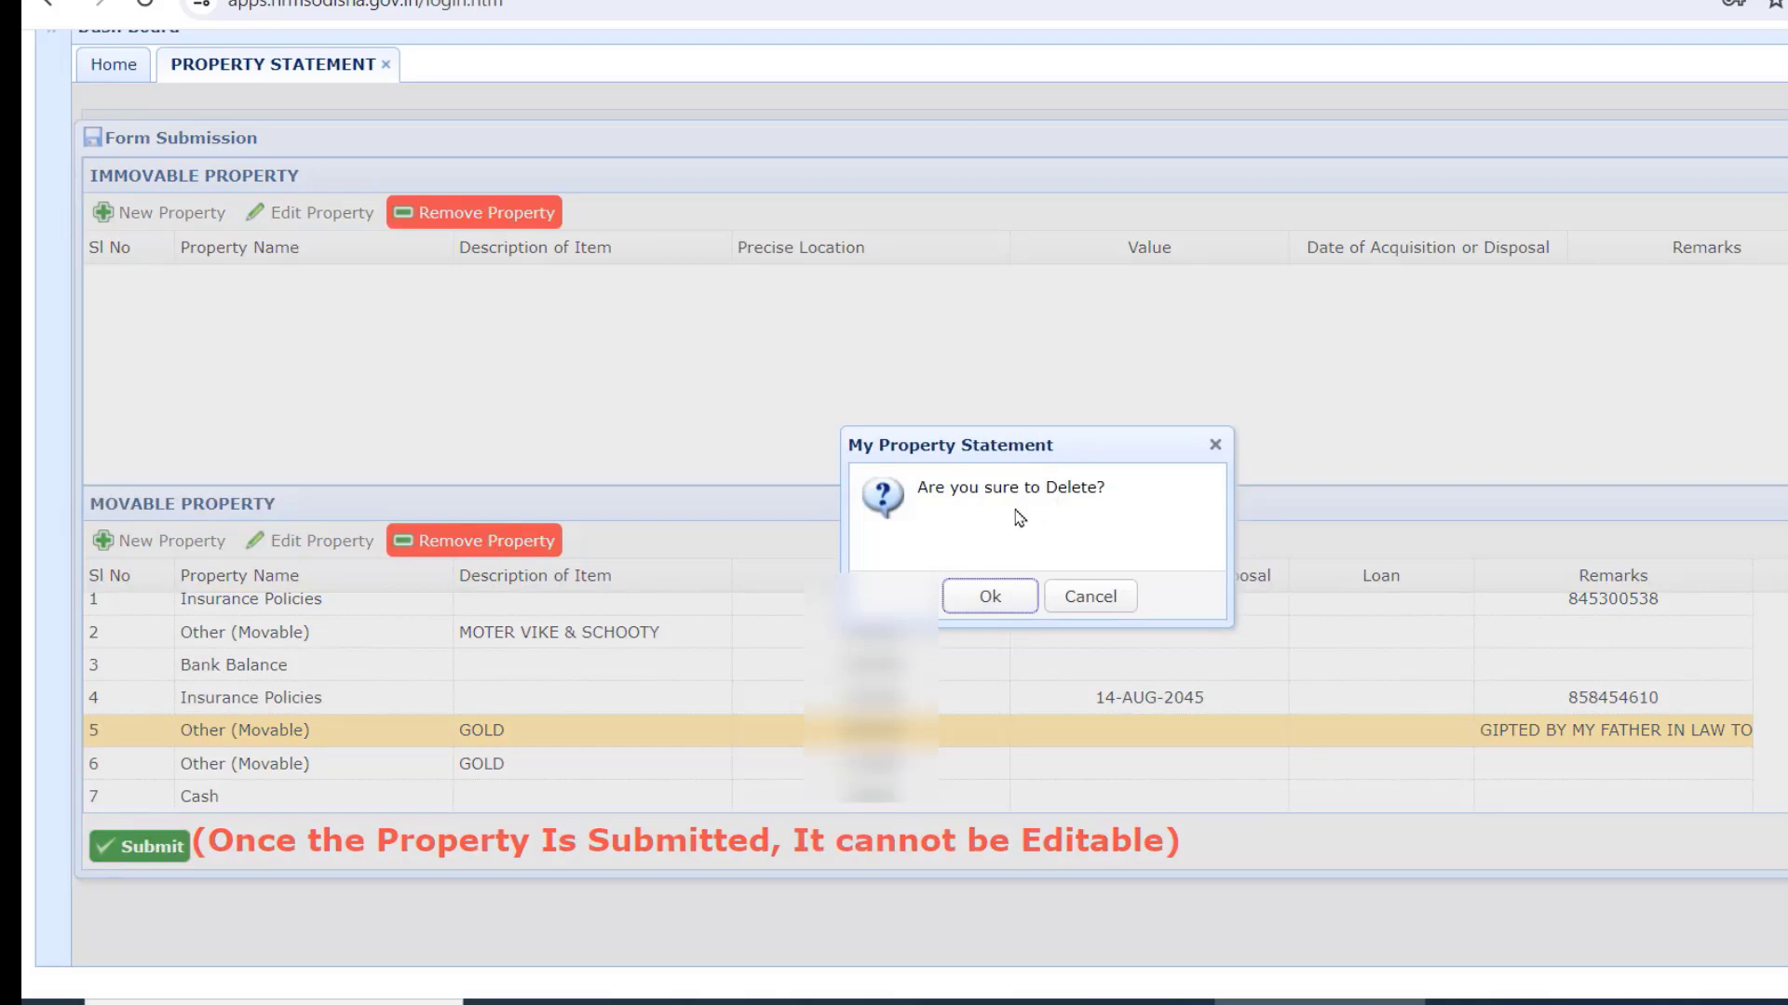
click(1096, 607)
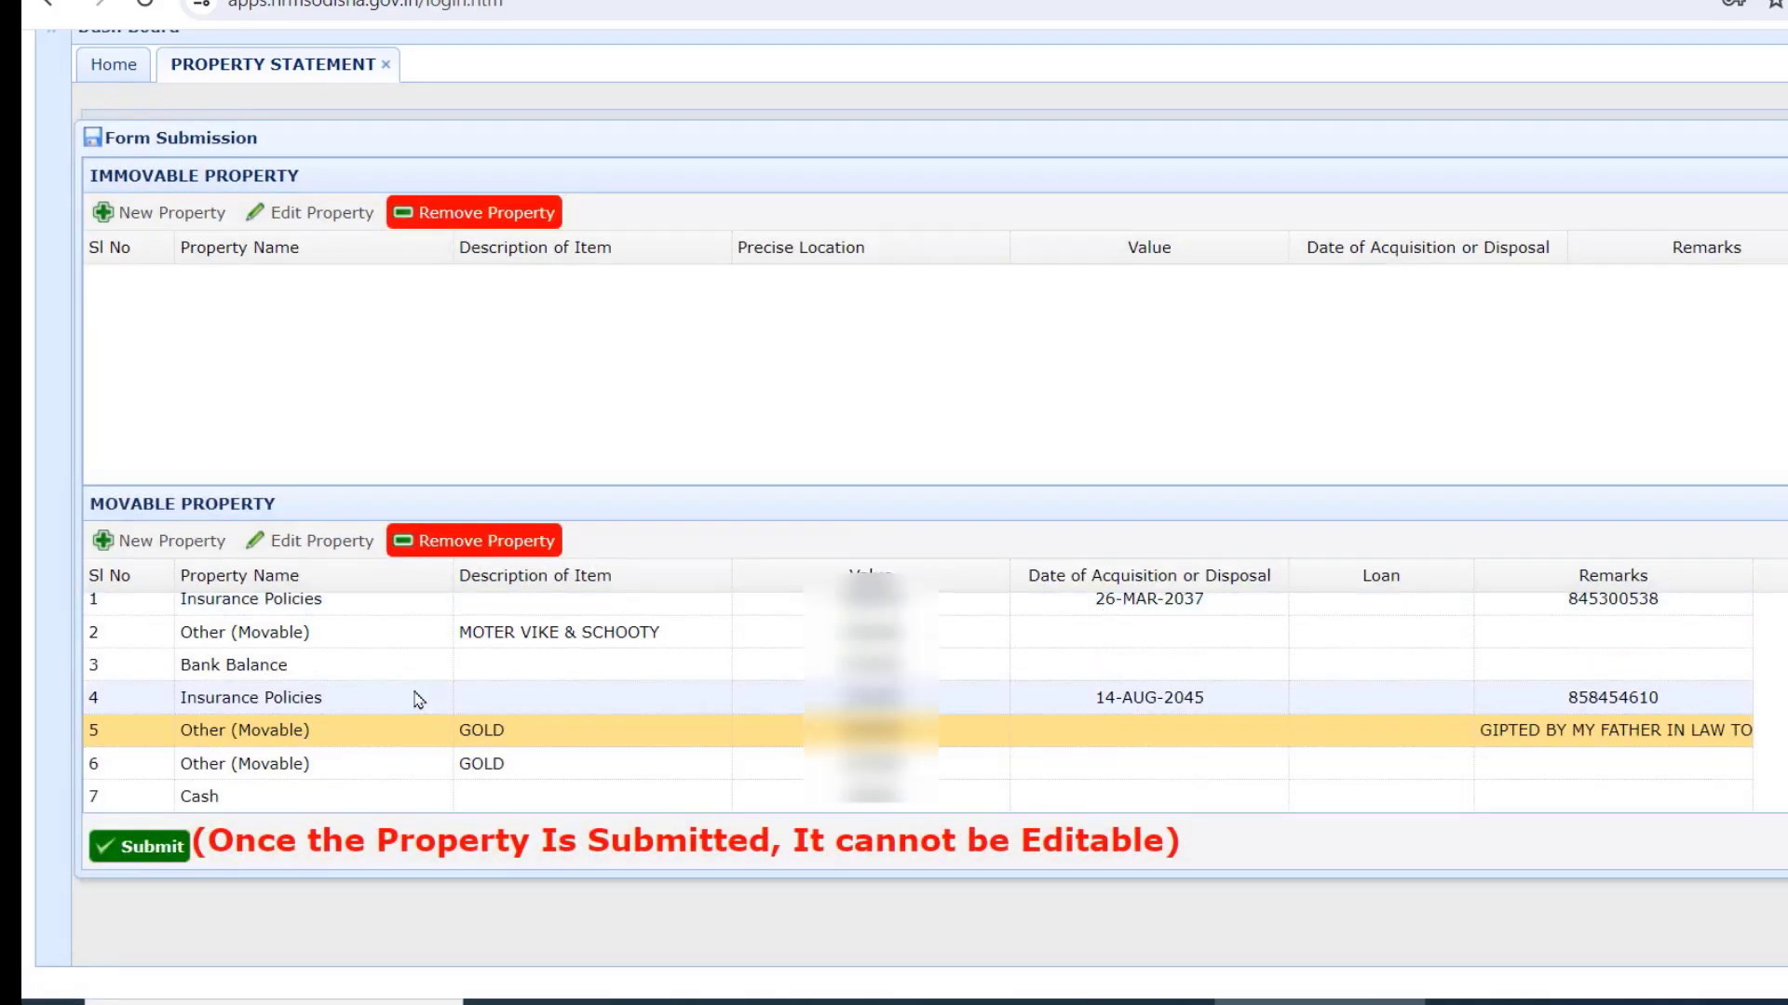
- Try to submit the property statement with the immovable property section left blank
click(152, 848)
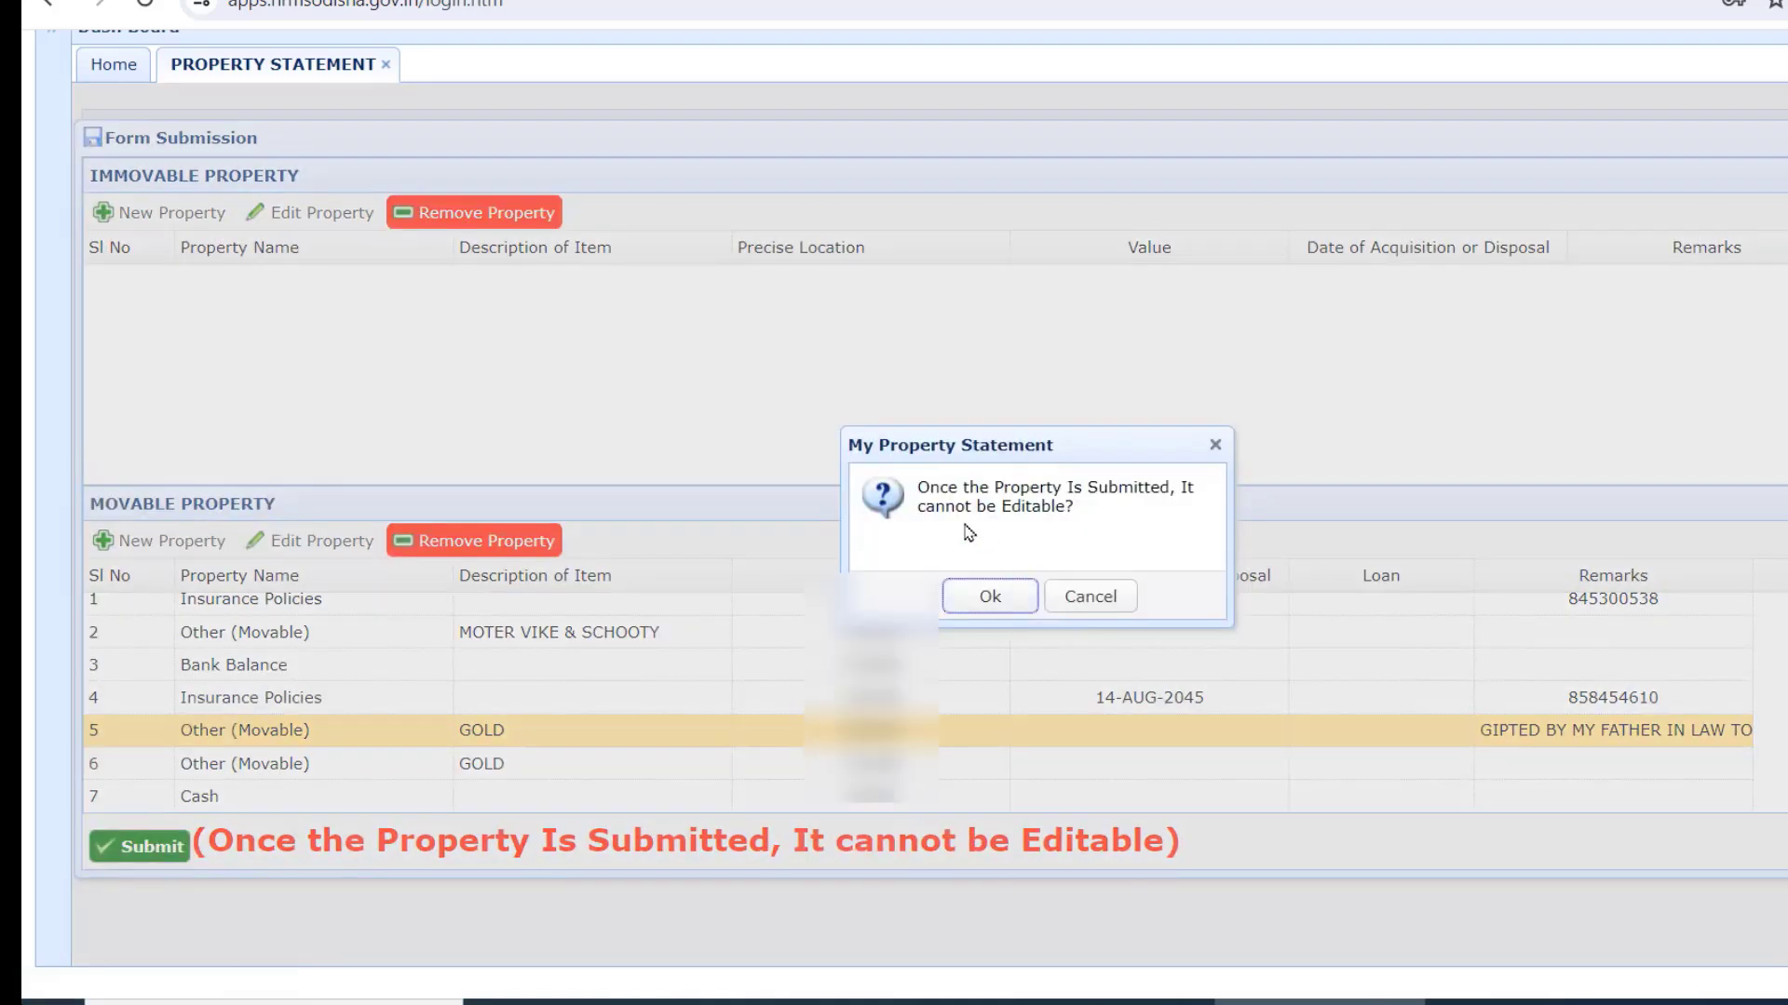
click(989, 594)
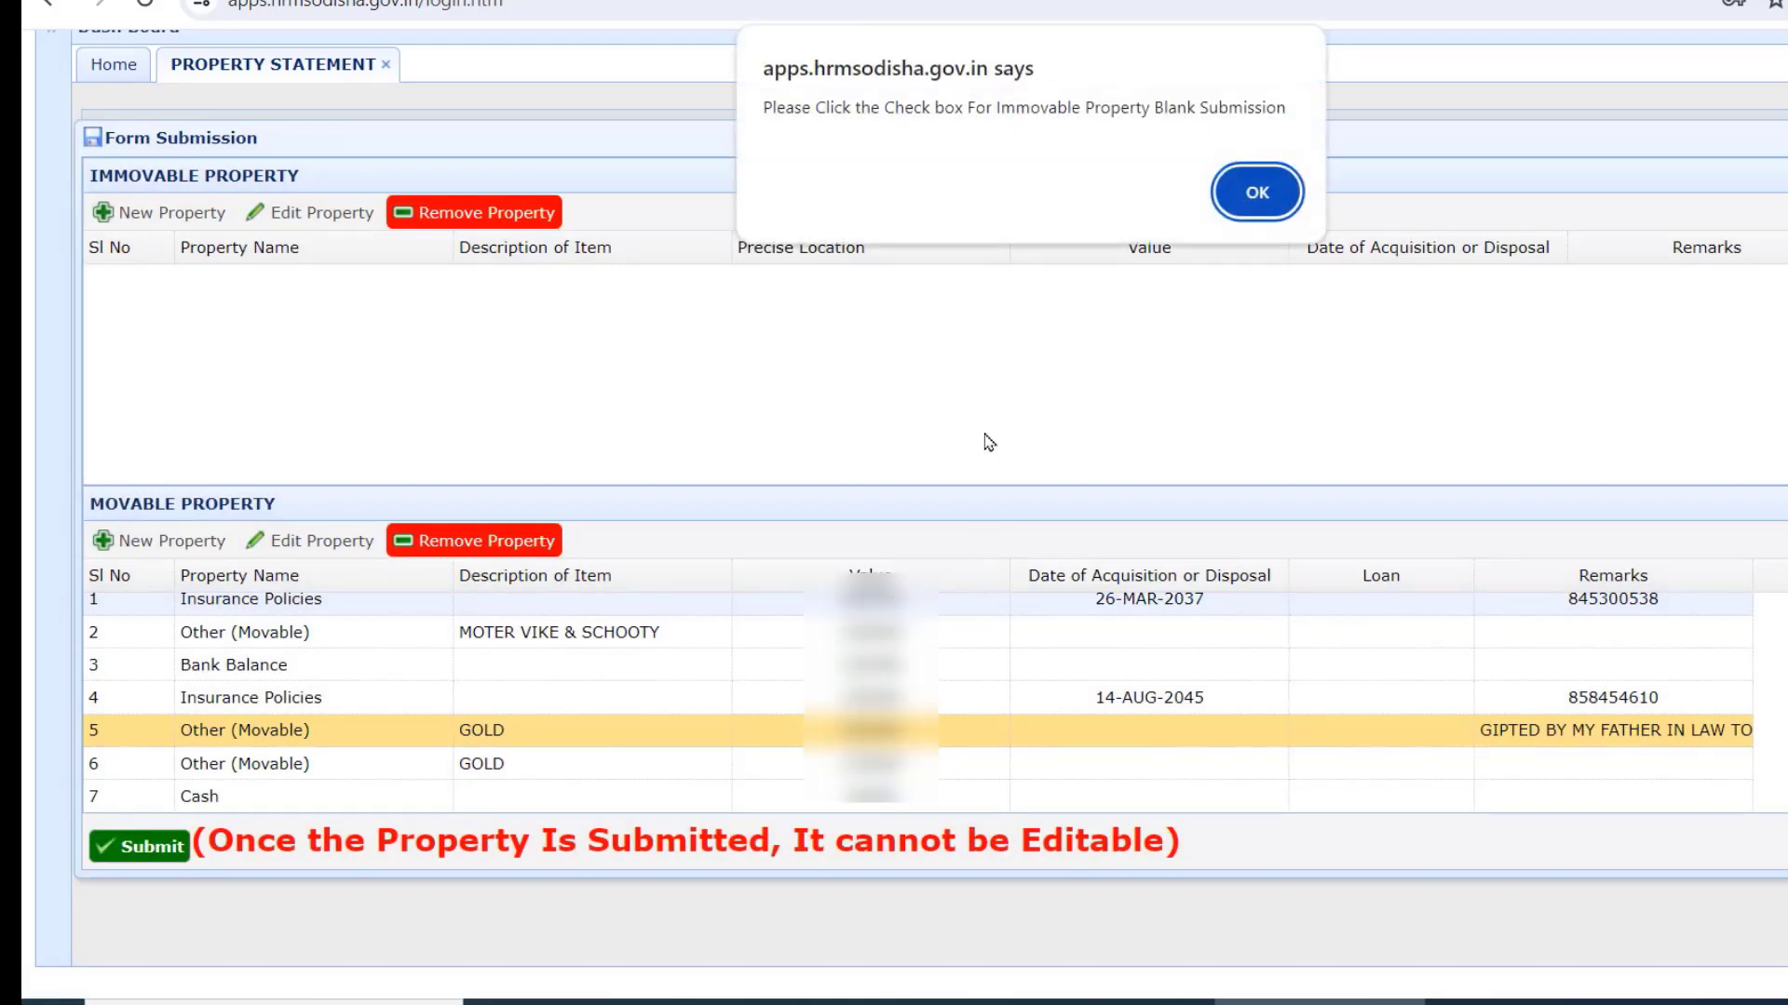
click(1281, 197)
- Agree to the blank property statement for immovable property and submit the 2023 statement
scroll(237, 728, up, 1)
scroll(232, 726, up, 1)
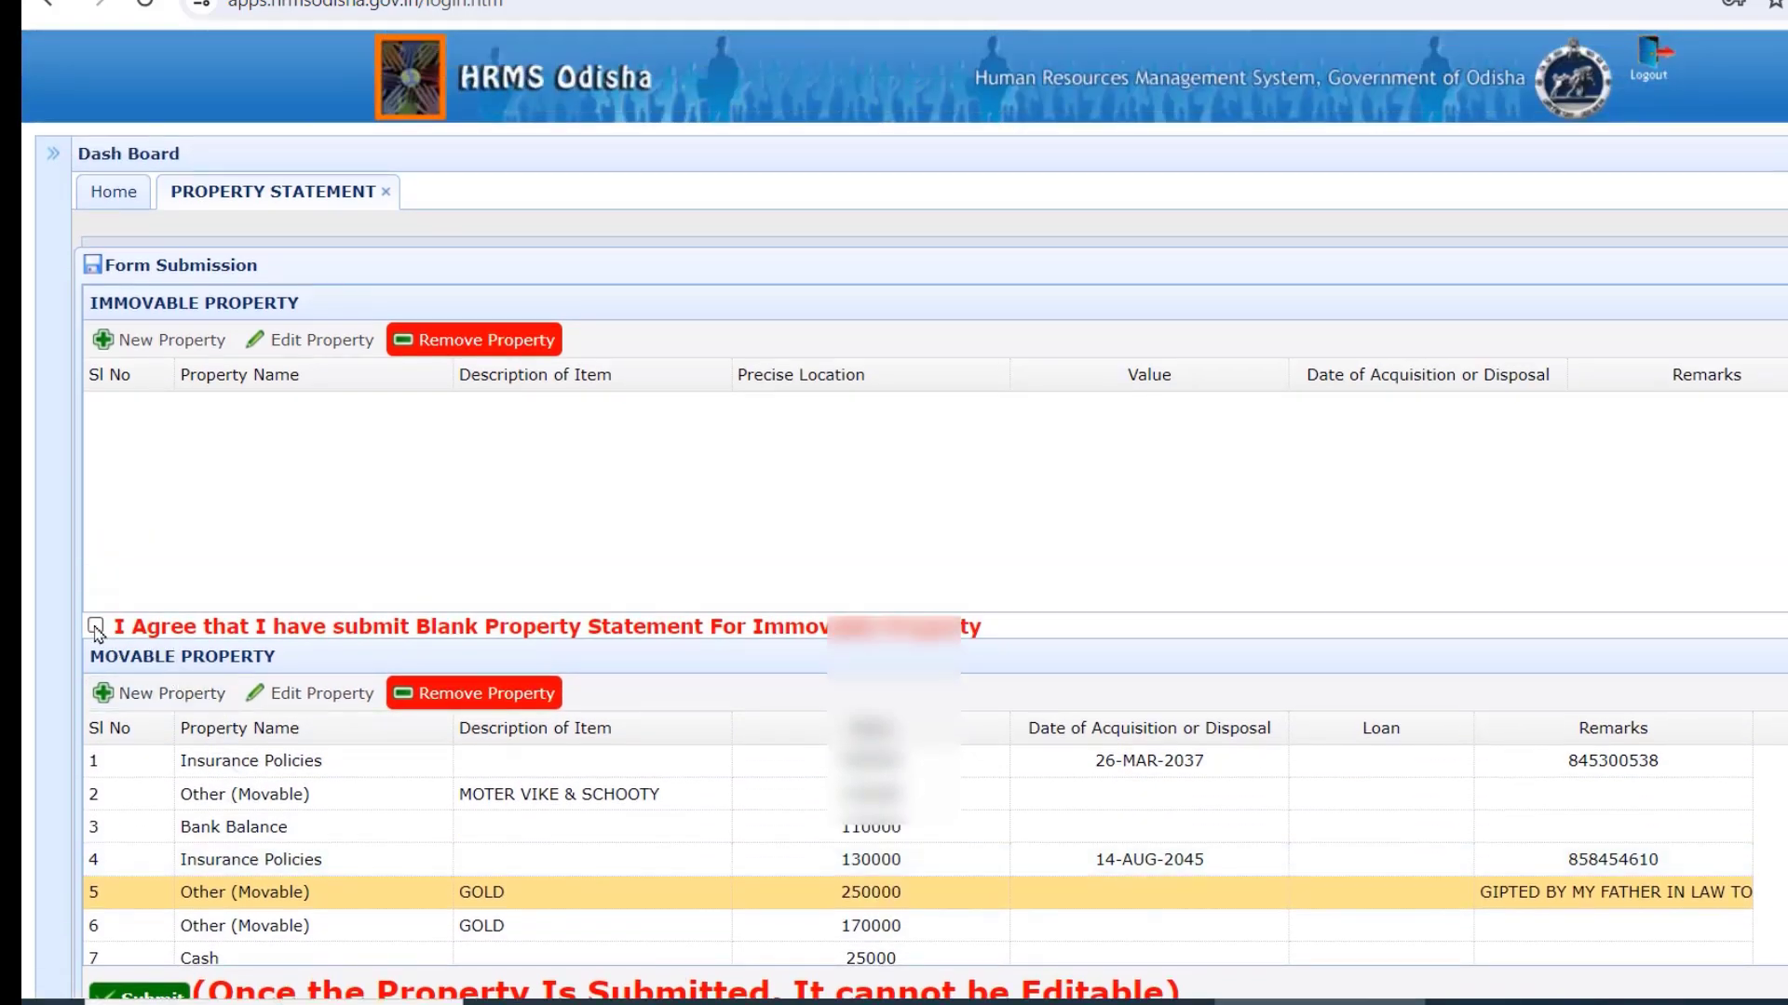
scroll(96, 633, down, 2)
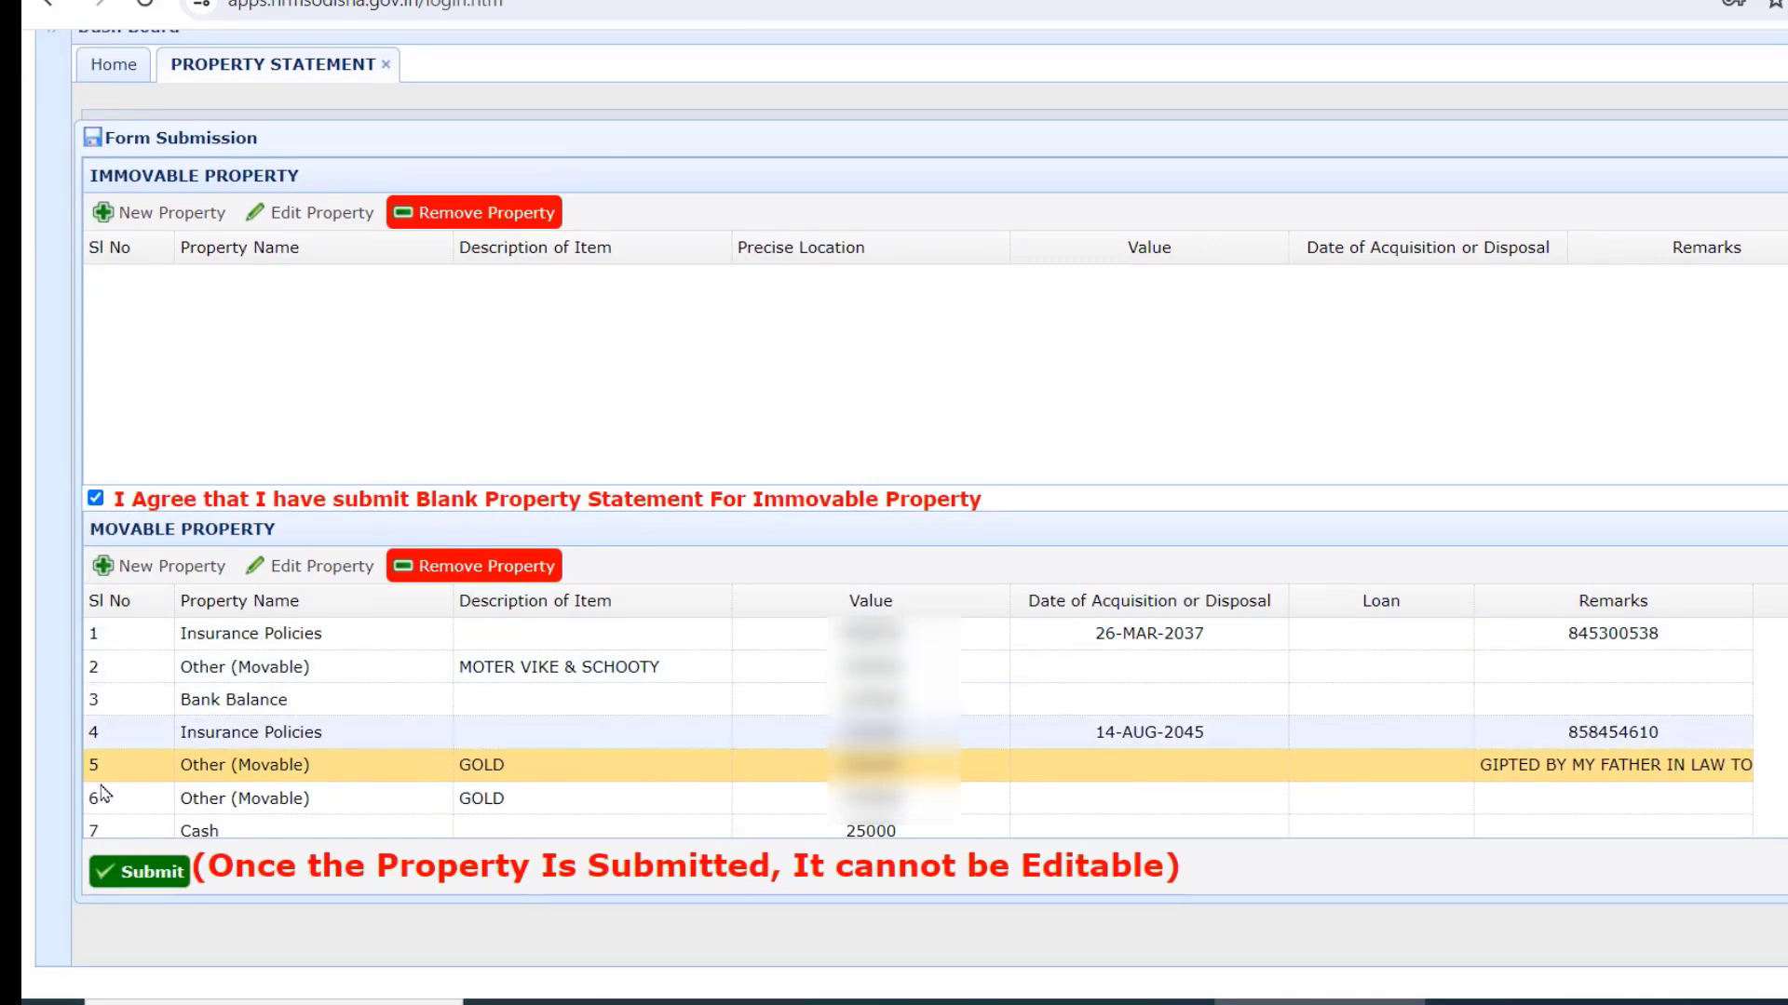
click(131, 887)
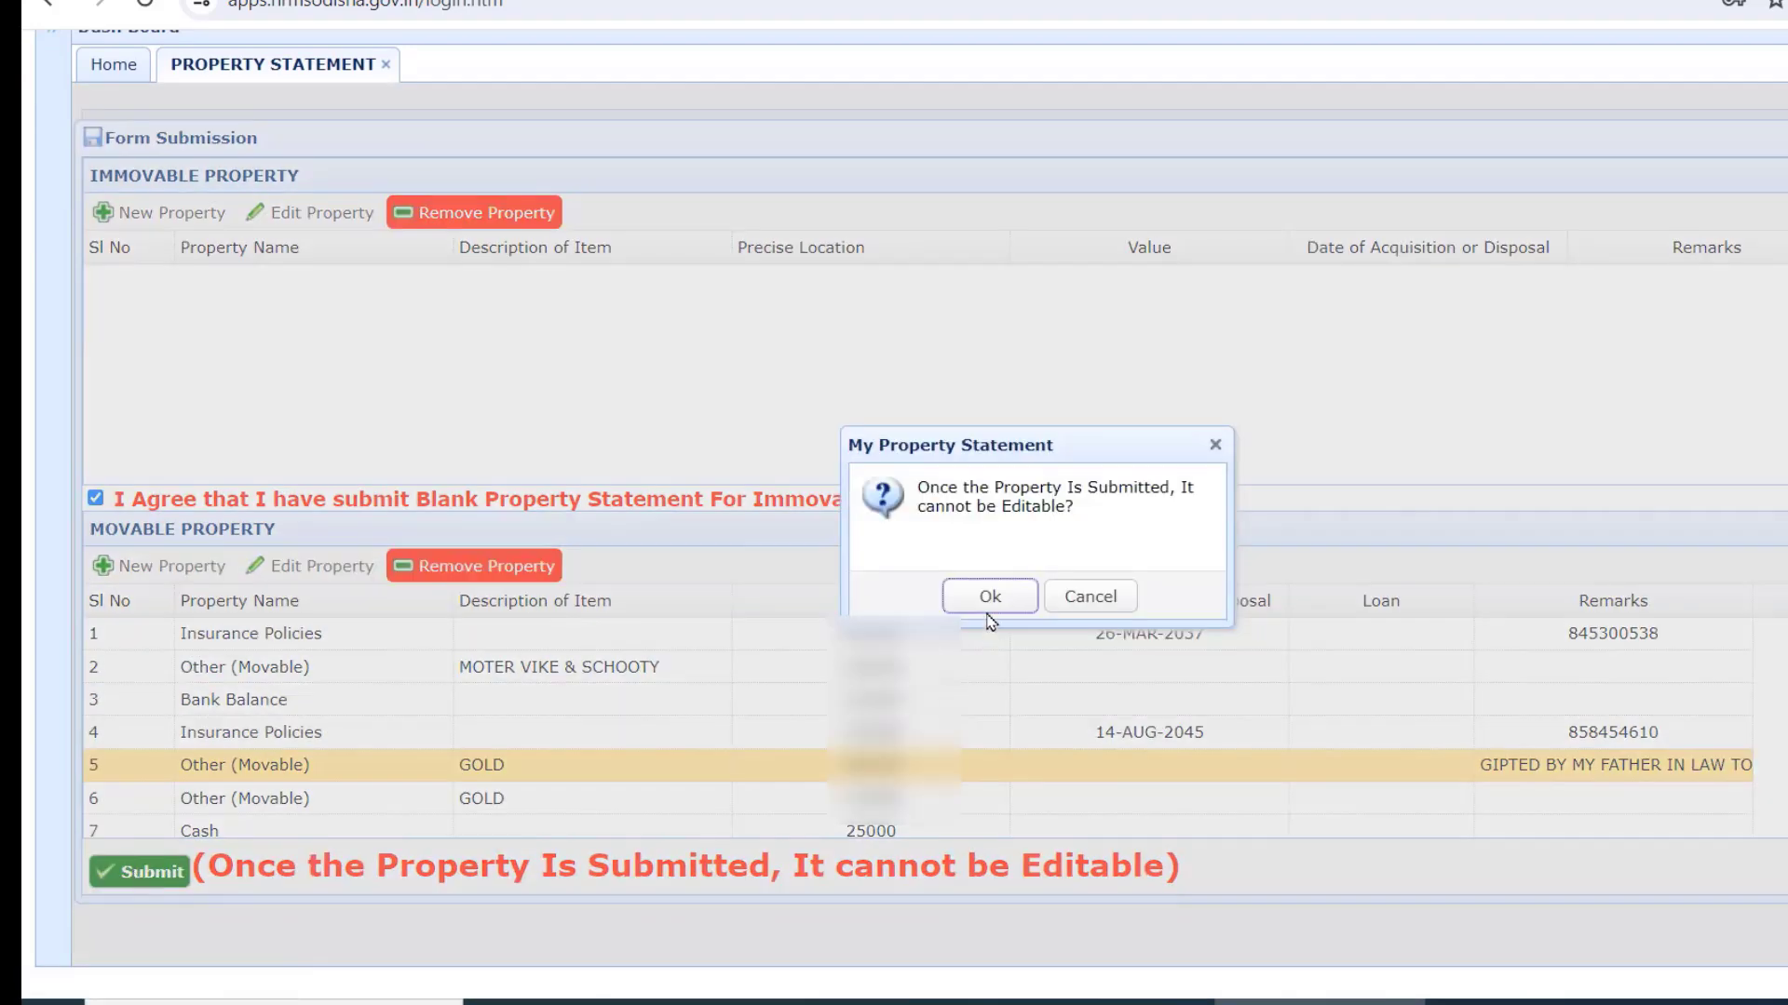
click(989, 600)
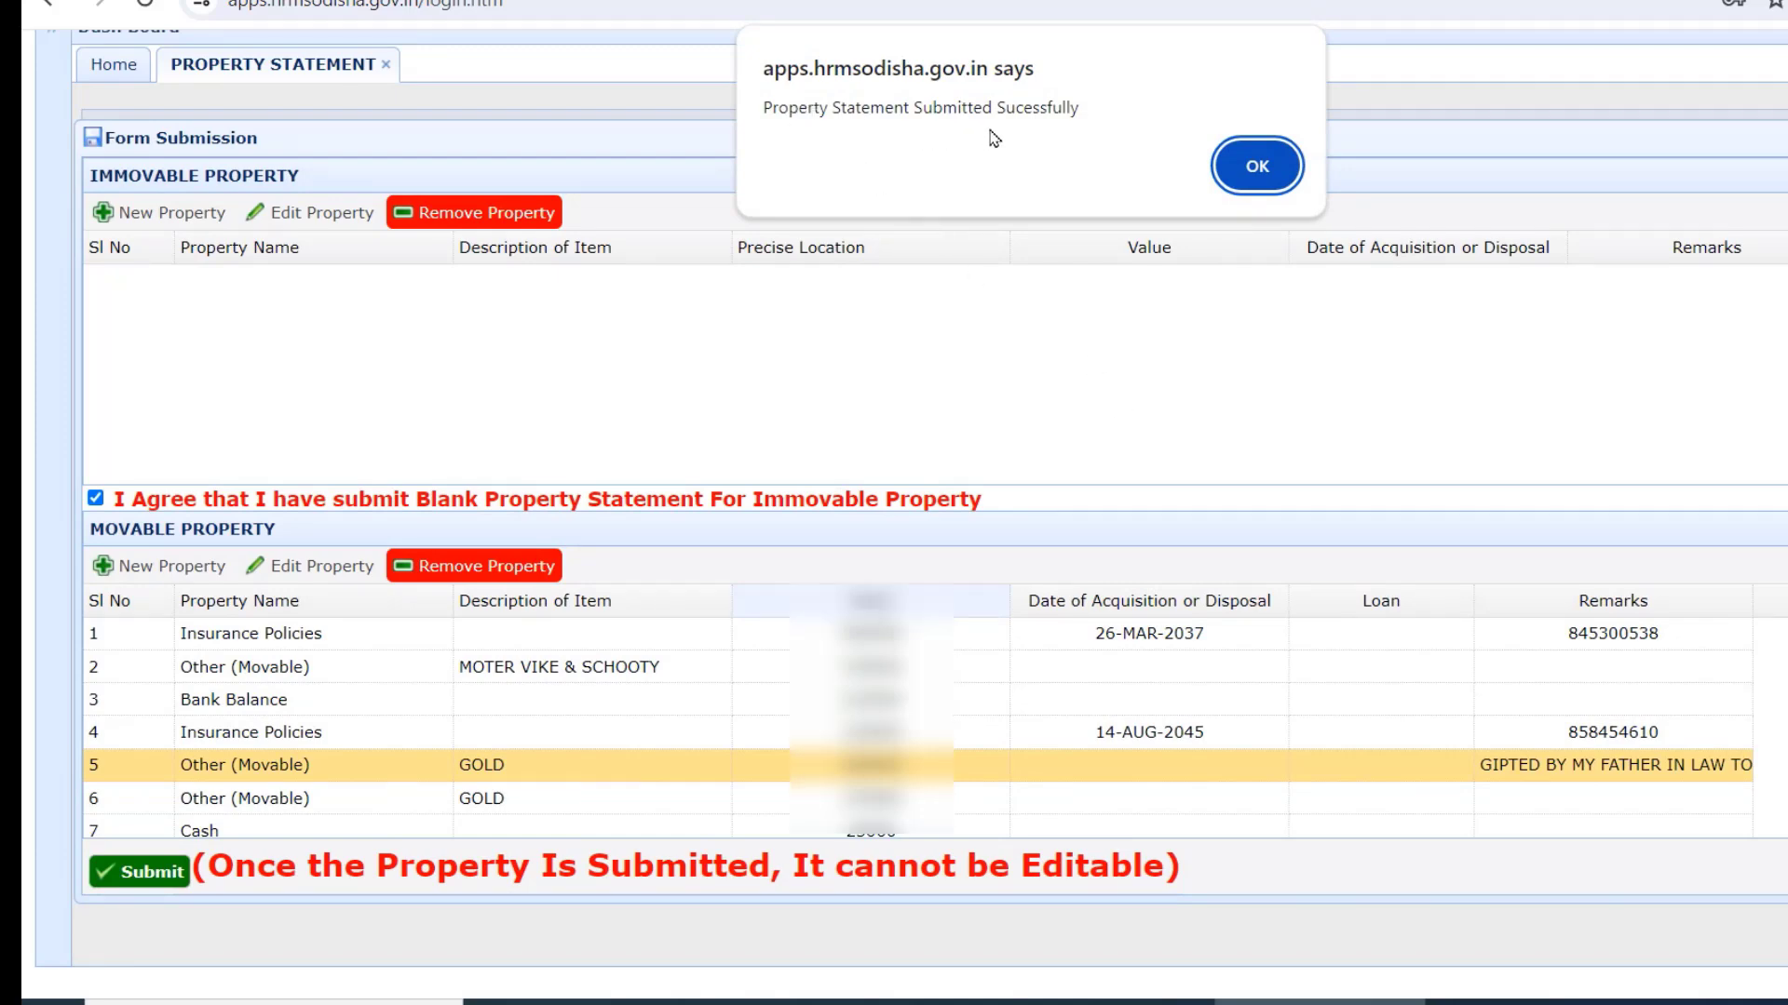
click(1257, 167)
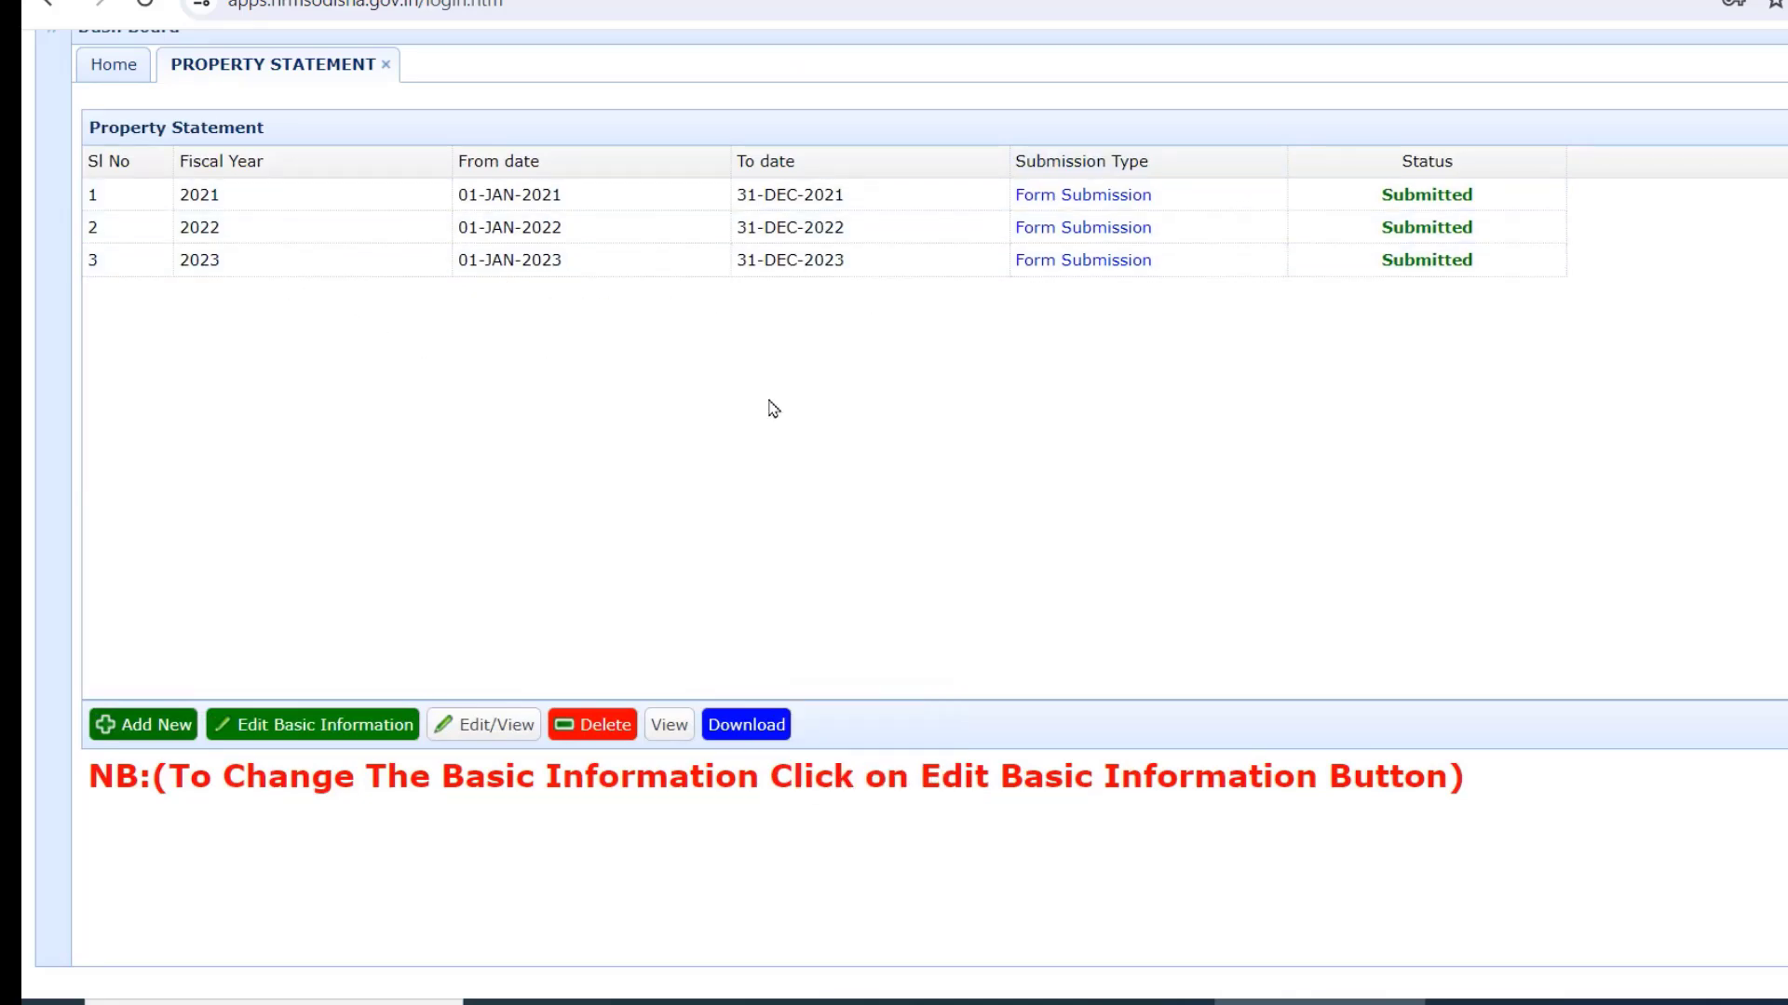
- Download the submitted property statement for fiscal year 2023
click(740, 736)
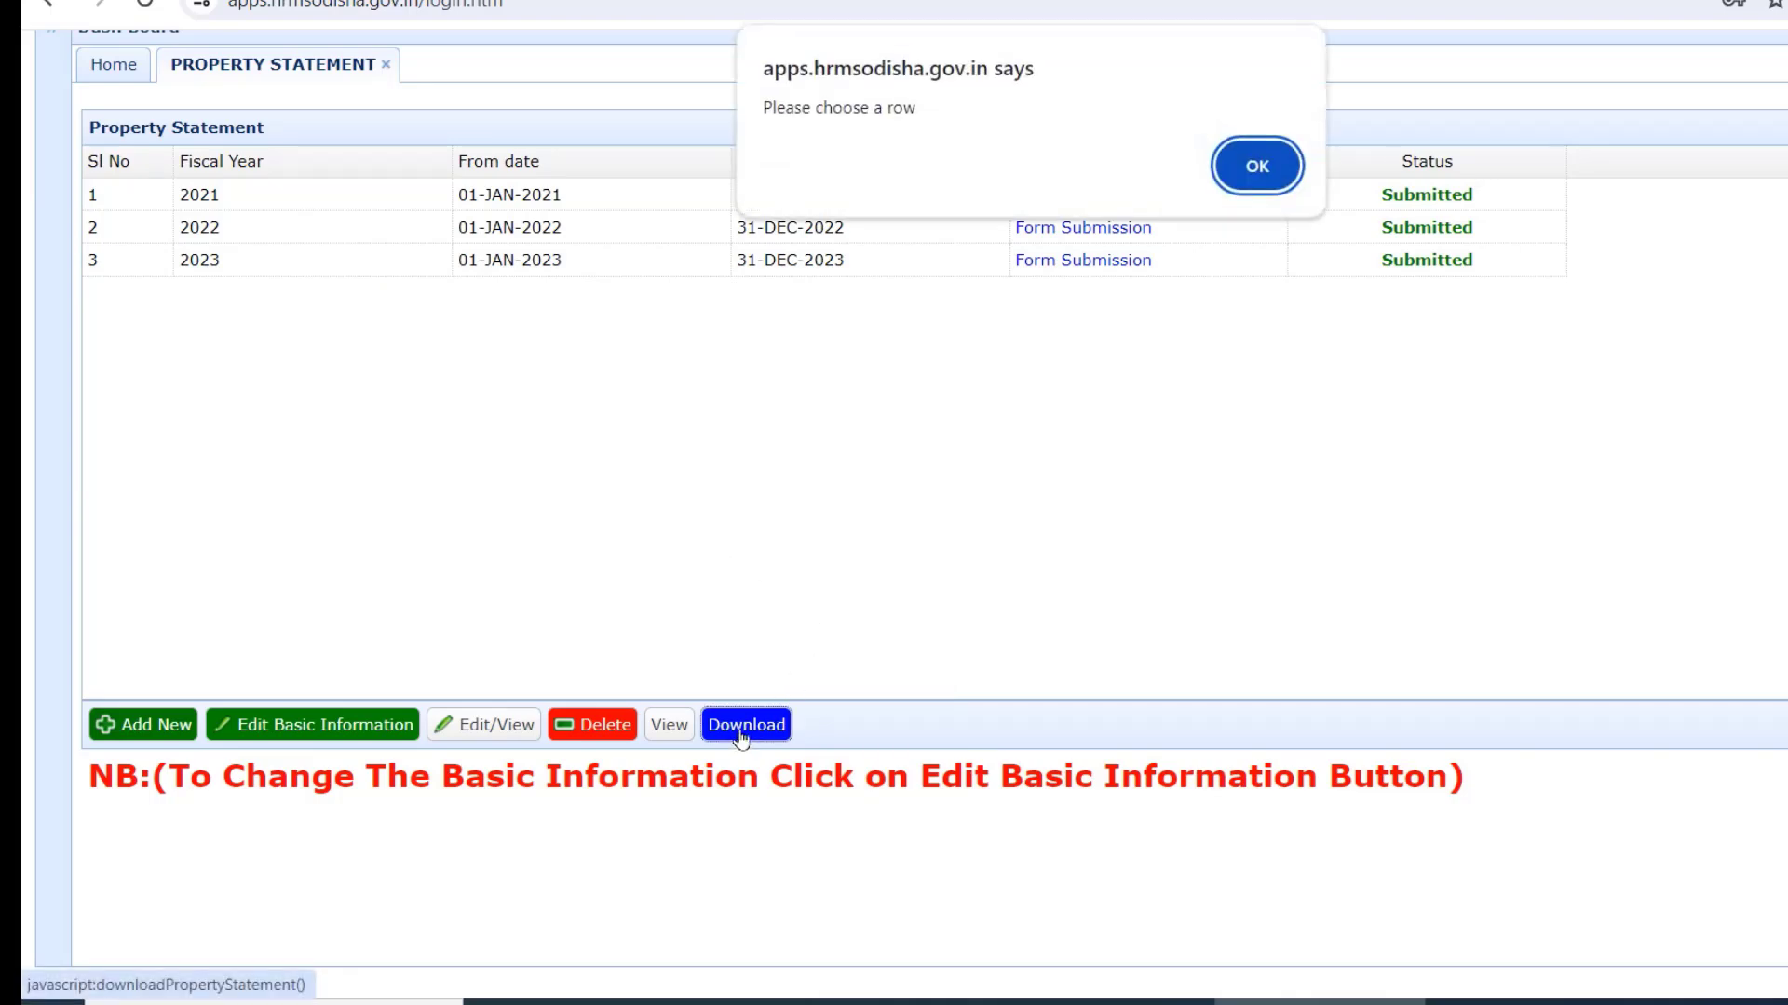
click(1254, 166)
click(950, 267)
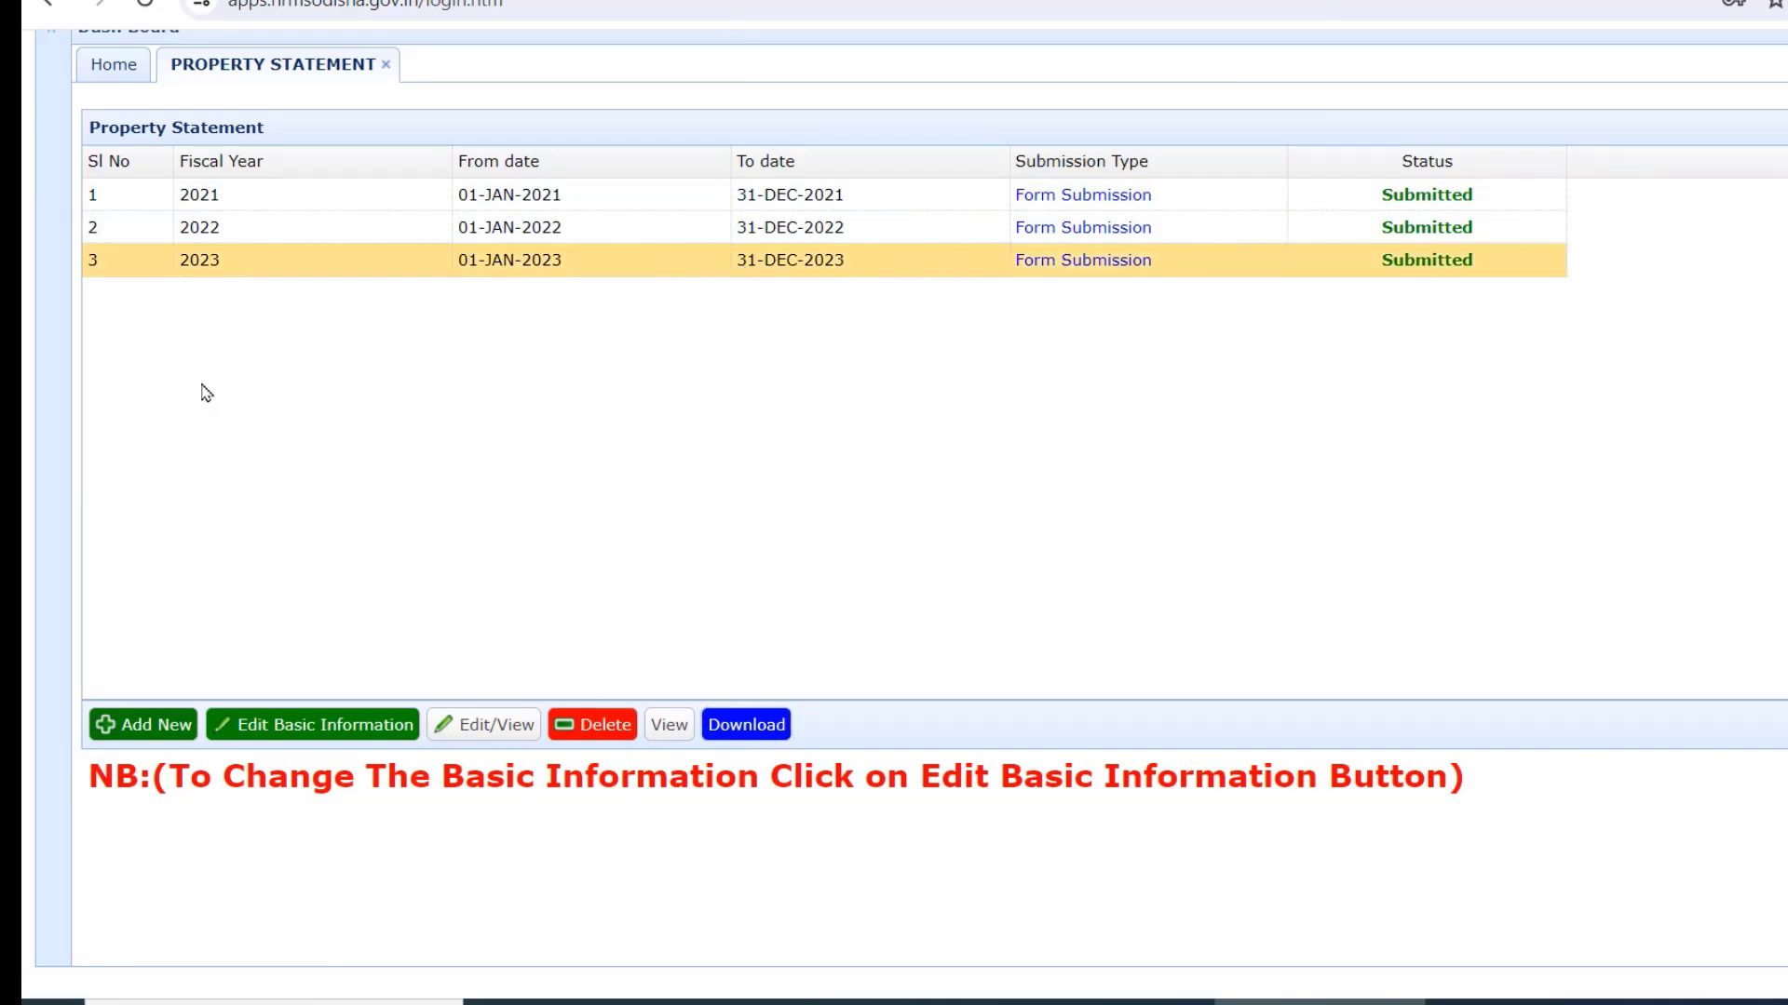
click(742, 735)
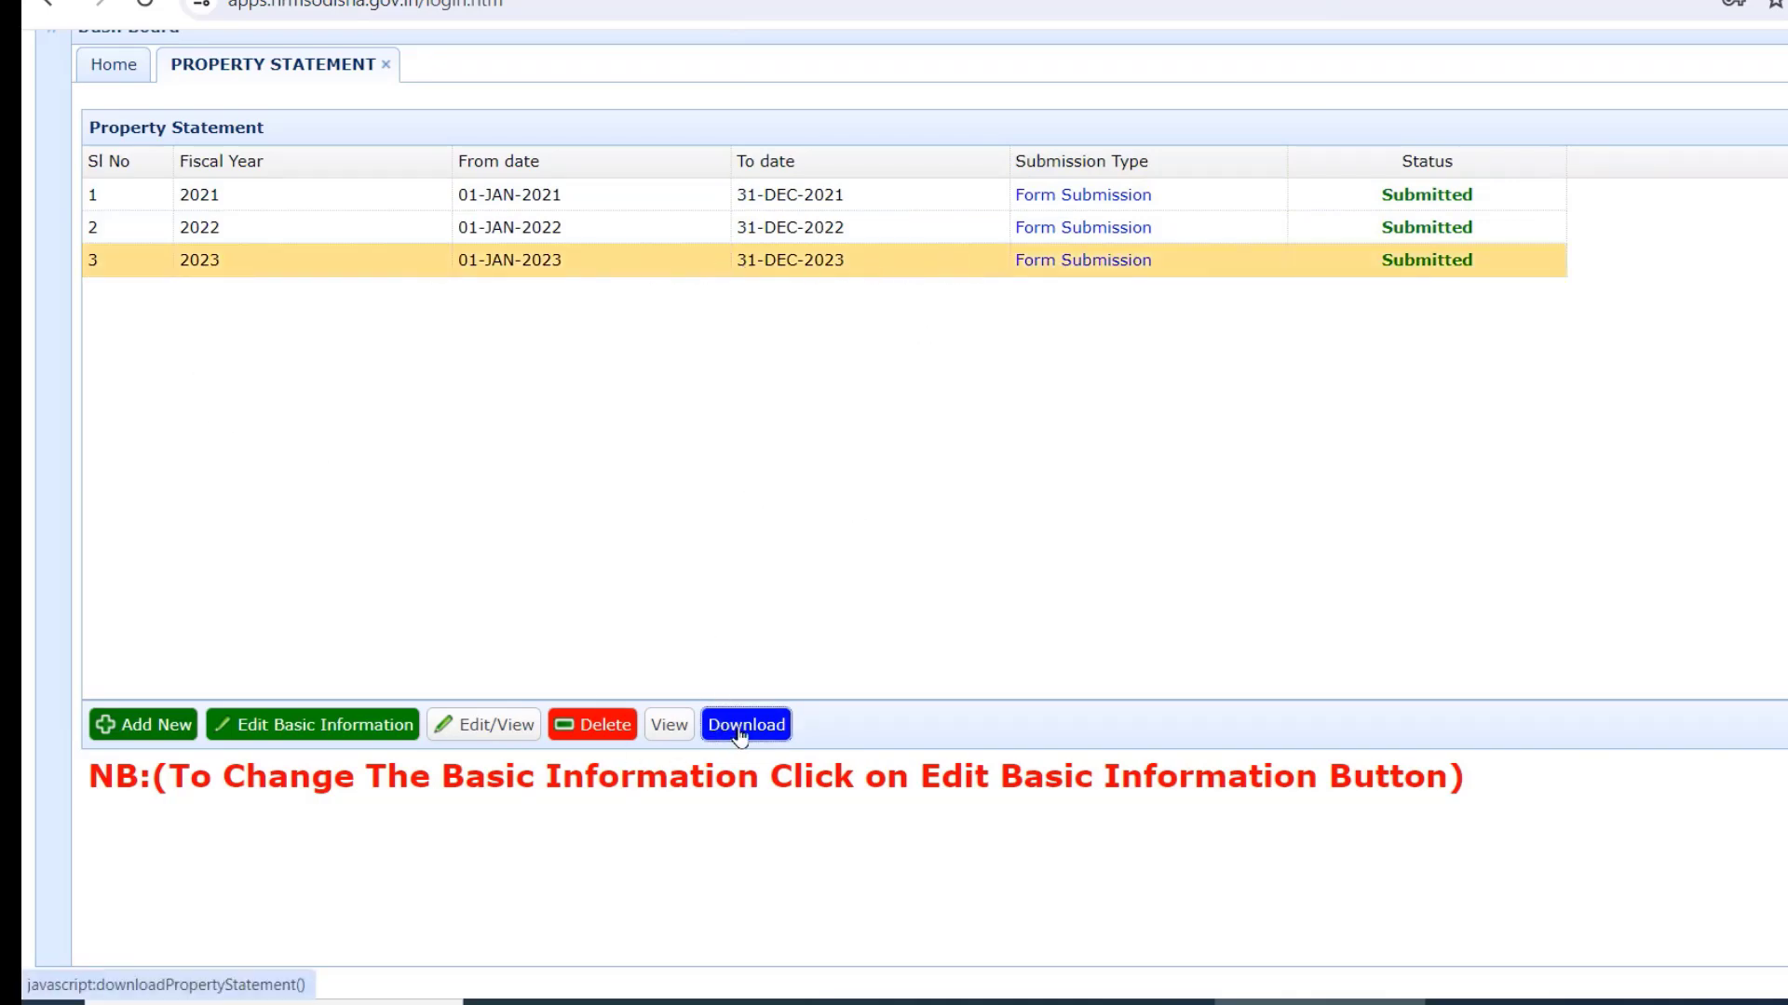